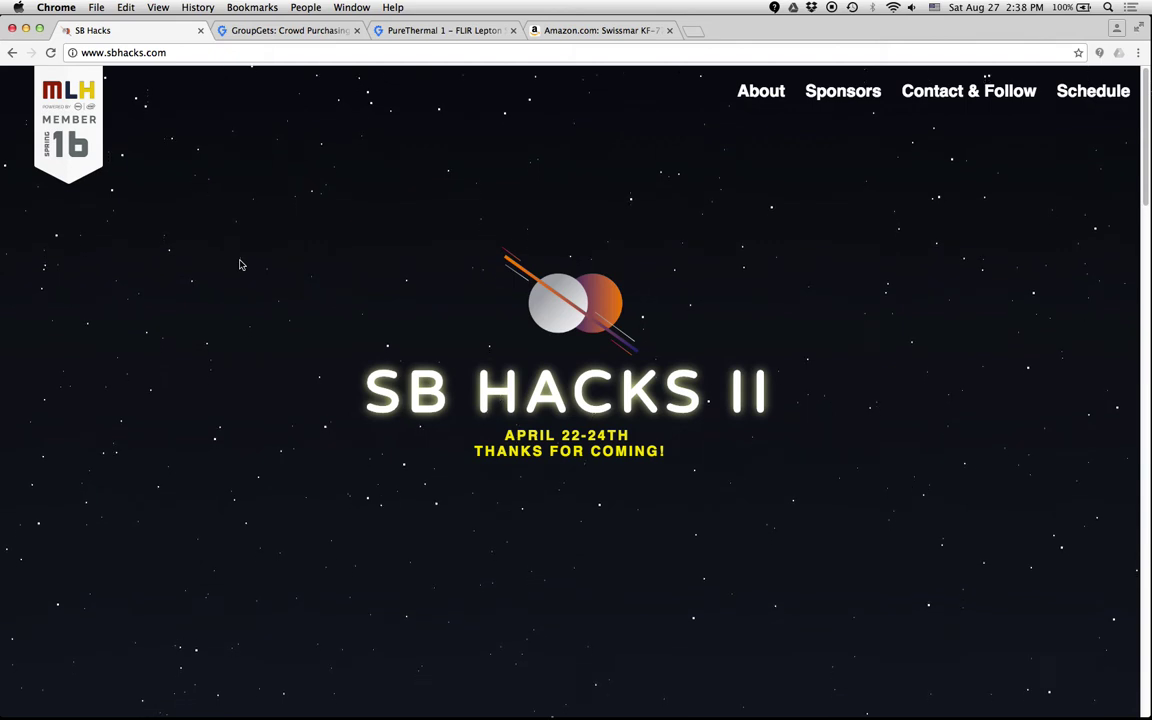
Browse the GroupGets active campaigns list, then bring up the PureThermal 1 FLIR Lepton product page
{"action": "left_click", "coordinate": [297, 33]}
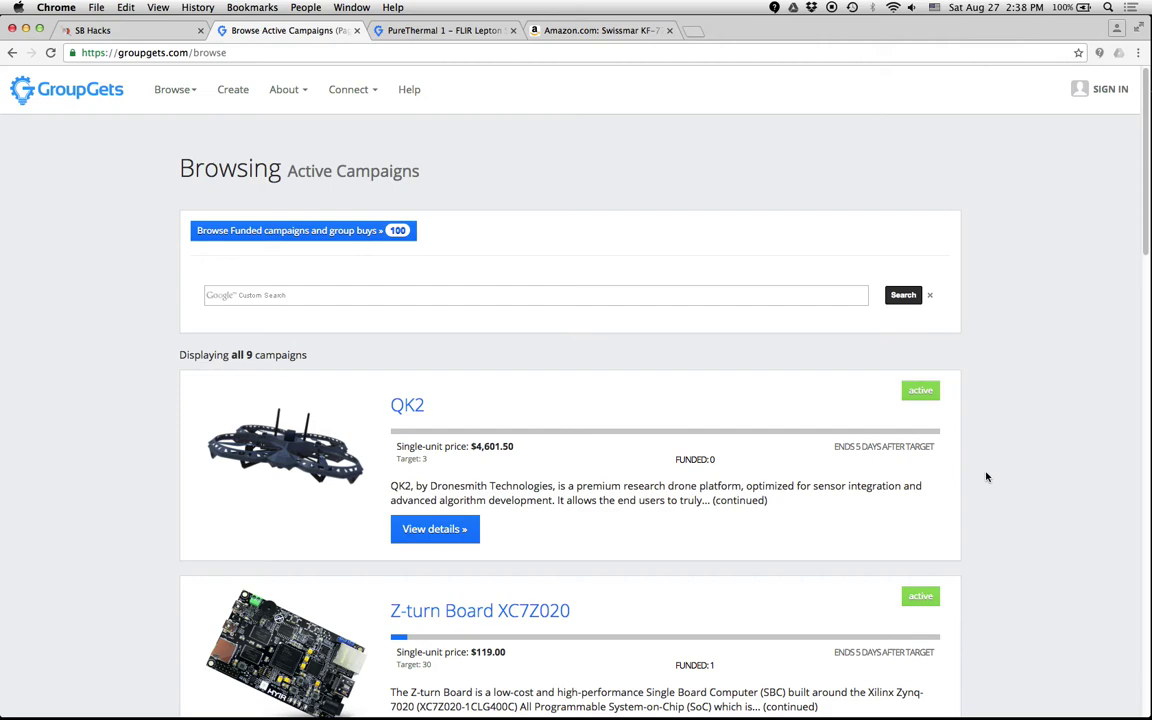
{"action": "scroll", "coordinate": [985, 477], "scroll_direction": "down", "scroll_amount": 5}
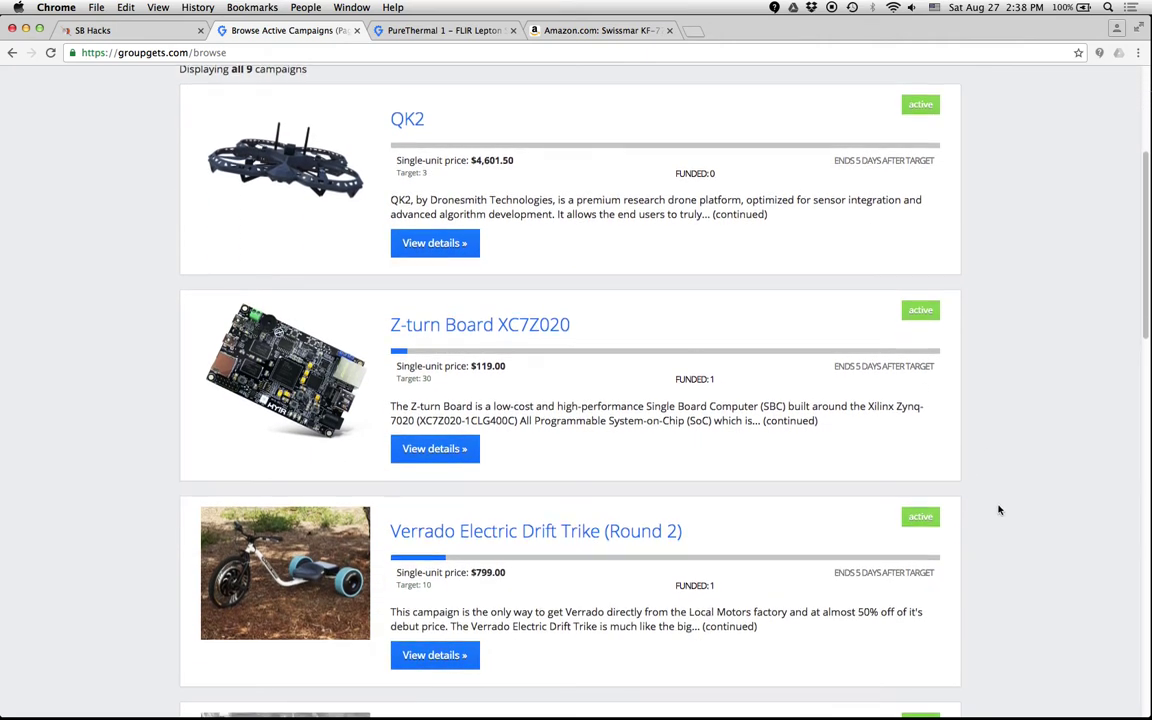
{"action": "scroll", "coordinate": [998, 508], "scroll_direction": "down", "scroll_amount": 5}
{"action": "scroll", "coordinate": [998, 510], "scroll_direction": "down", "scroll_amount": 2}
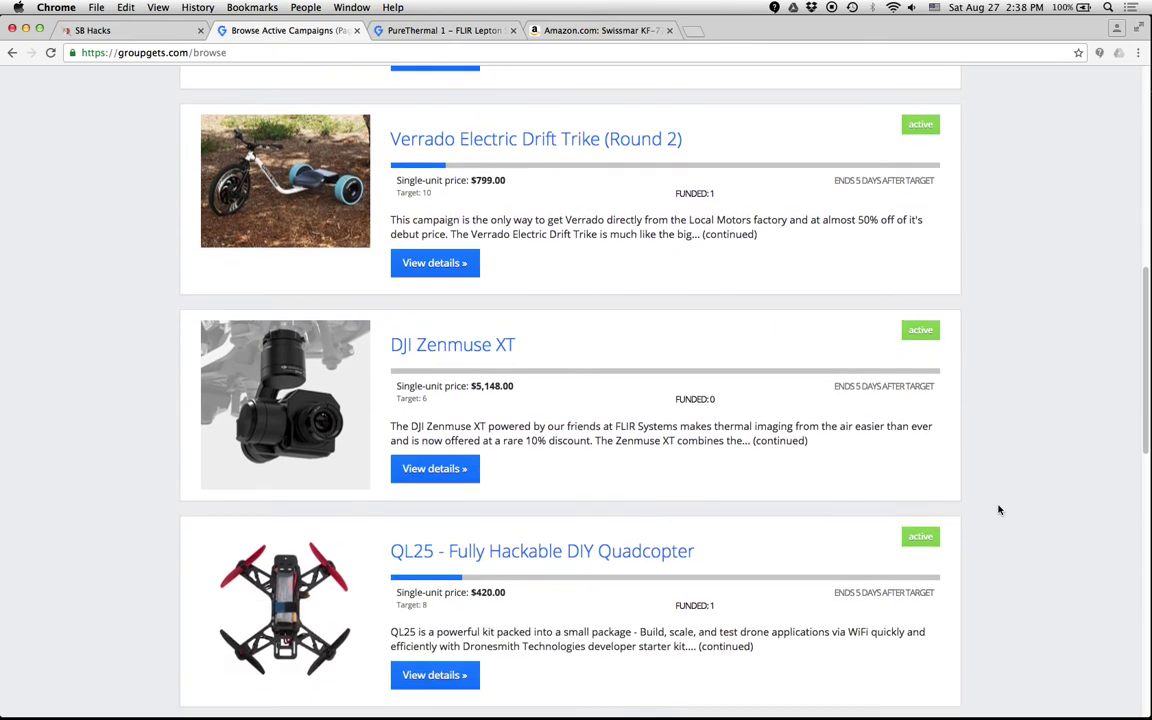
{"action": "scroll", "coordinate": [998, 510], "scroll_direction": "down", "scroll_amount": 5}
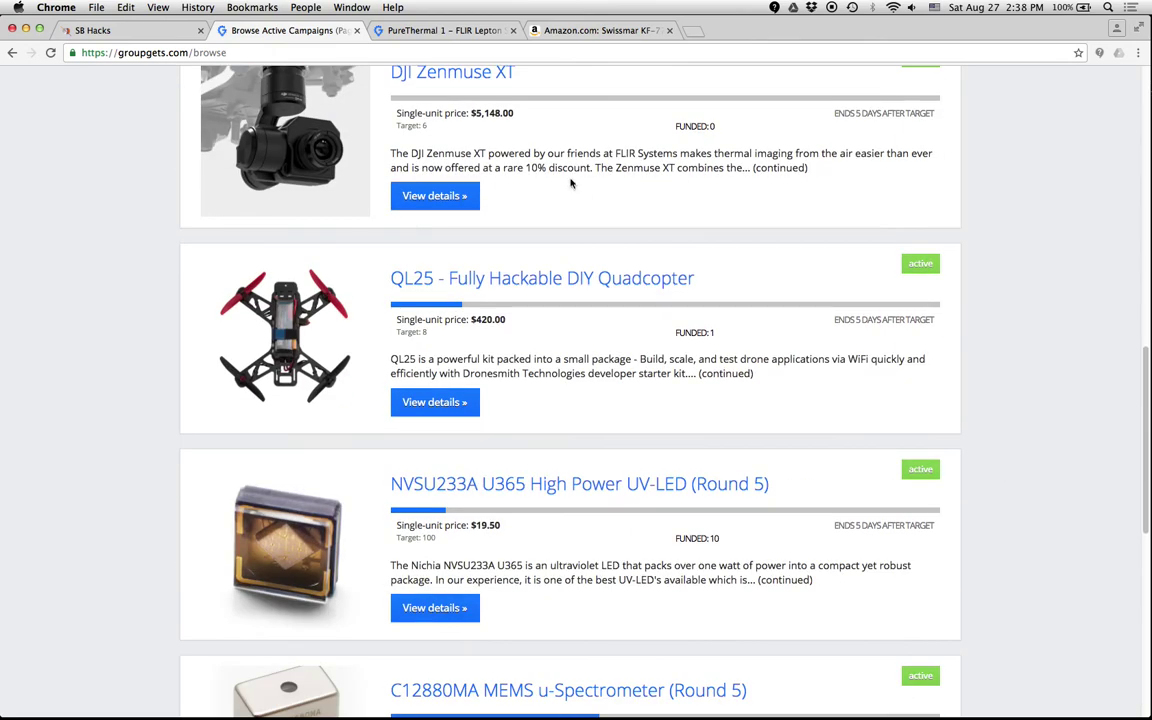
{"action": "left_click", "coordinate": [457, 31]}
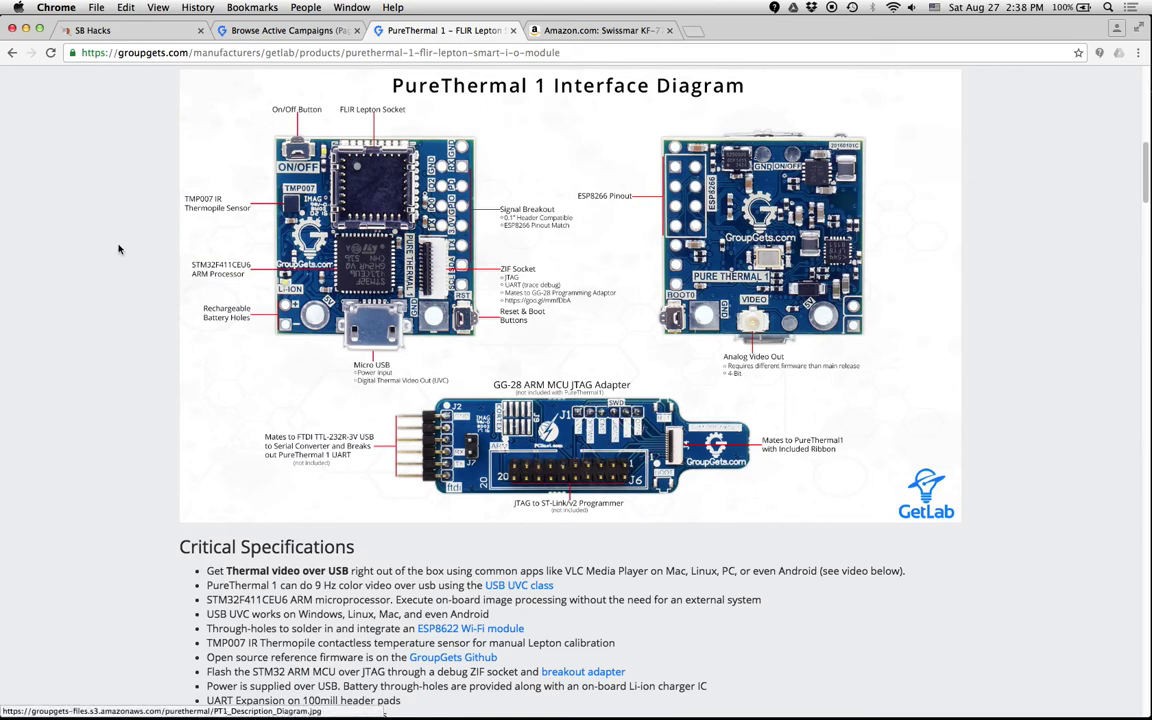
Read through the PureThermal 1 description and interface diagram, then show the Swissmar raclette grill Amazon listing
{"action": "scroll", "coordinate": [123, 249], "scroll_direction": "up", "scroll_amount": 15}
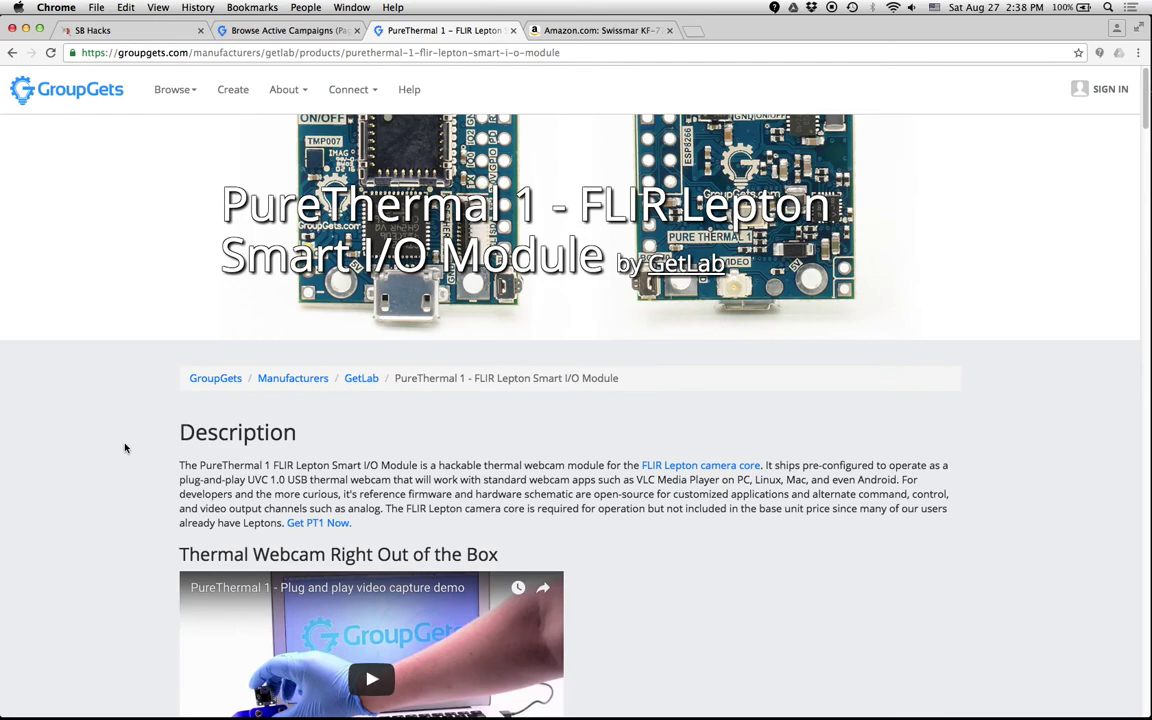
{"action": "scroll", "coordinate": [124, 449], "scroll_direction": "down", "scroll_amount": 4}
{"action": "scroll", "coordinate": [128, 446], "scroll_direction": "up", "scroll_amount": 4}
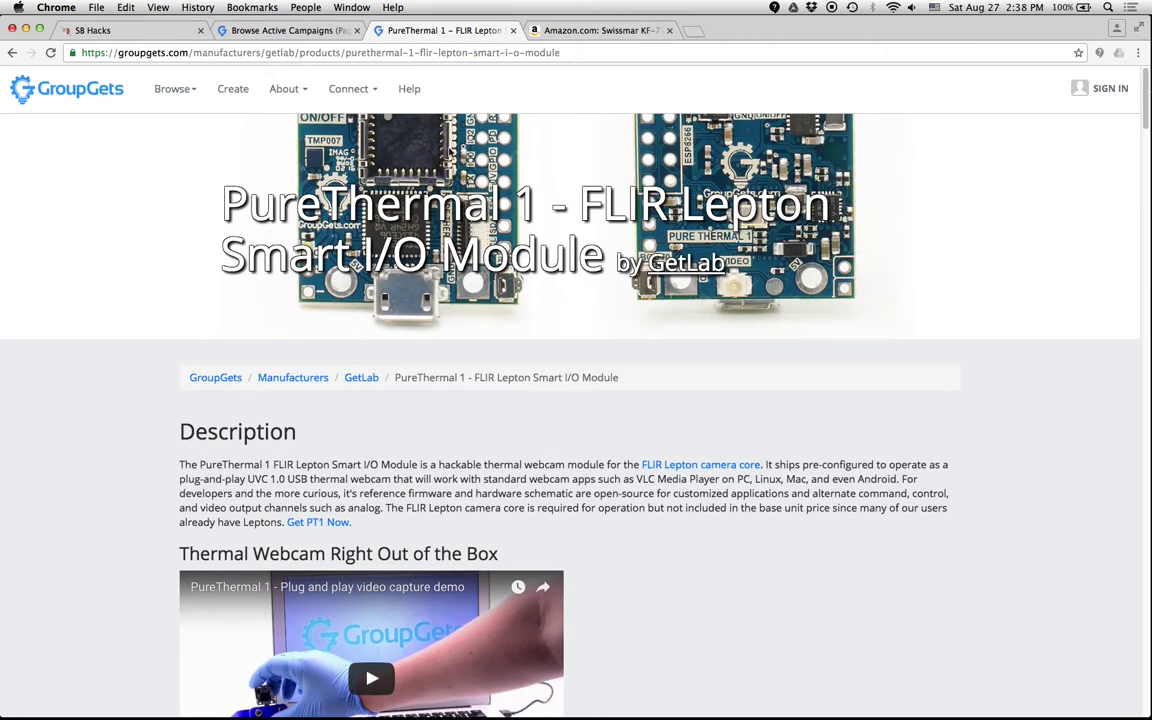
{"action": "scroll", "coordinate": [115, 517], "scroll_direction": "down", "scroll_amount": 10}
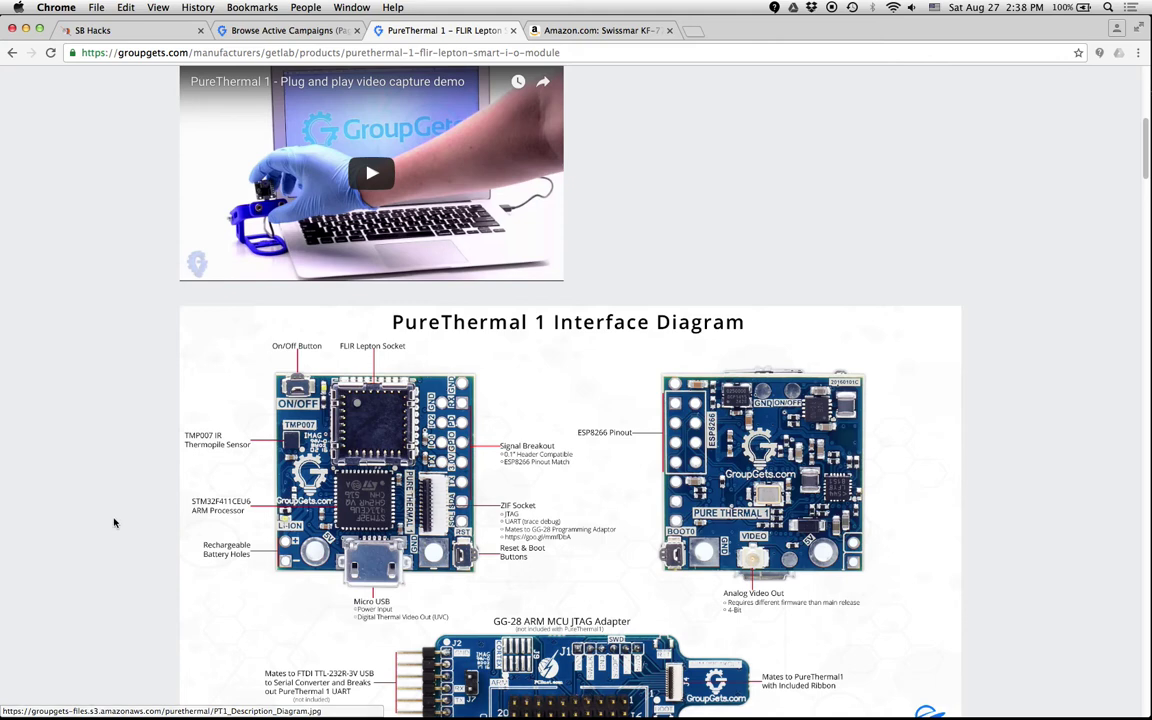
{"action": "scroll", "coordinate": [110, 522], "scroll_direction": "down", "scroll_amount": 2}
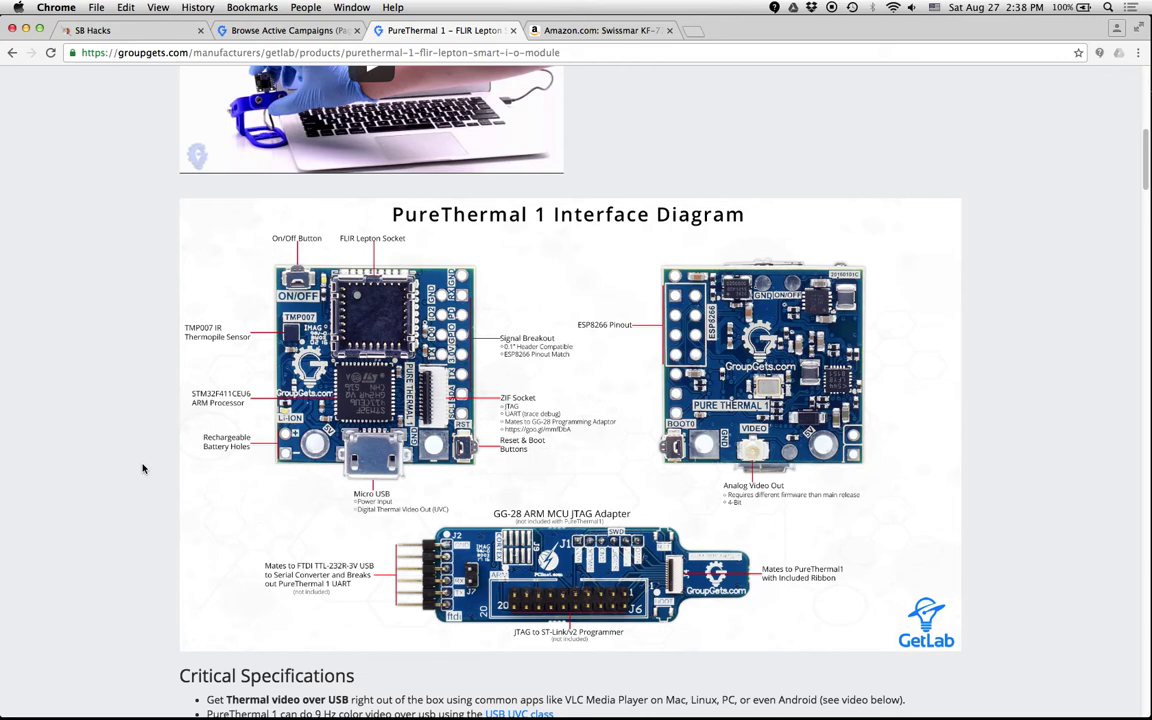
{"action": "left_click", "coordinate": [629, 33]}
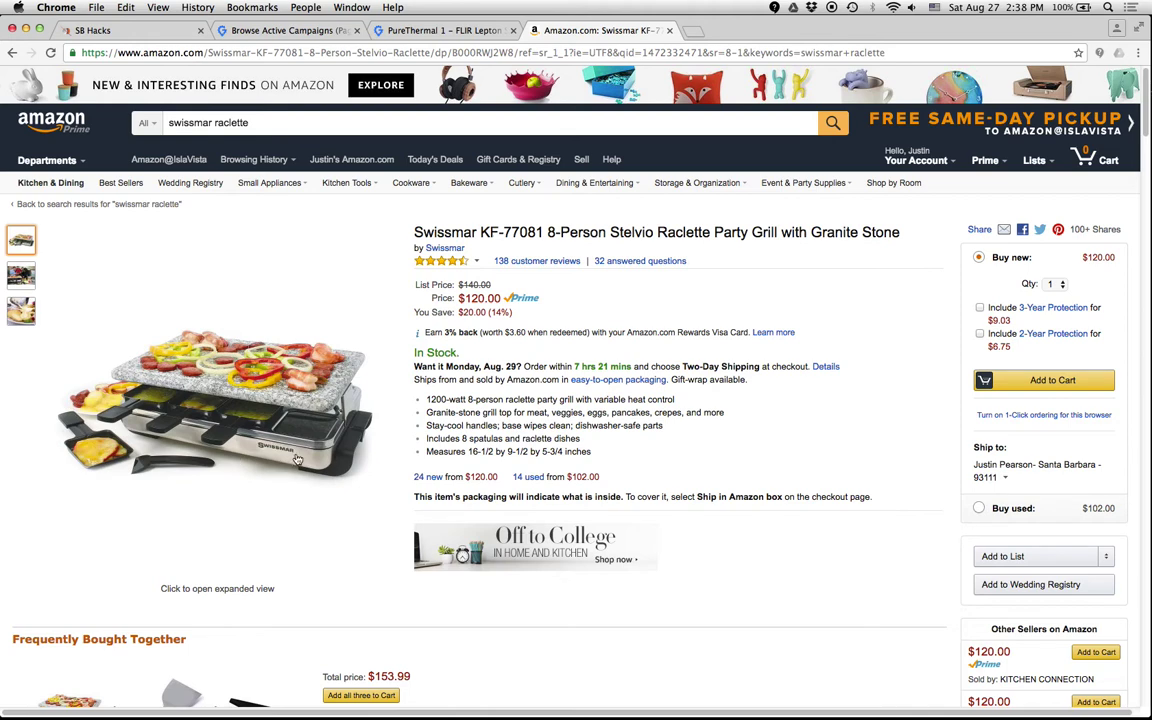
Look through the Swissmar grill's product photos, then switch to VLC's live webcam feed
{"action": "mouse_move", "coordinate": [20, 273]}
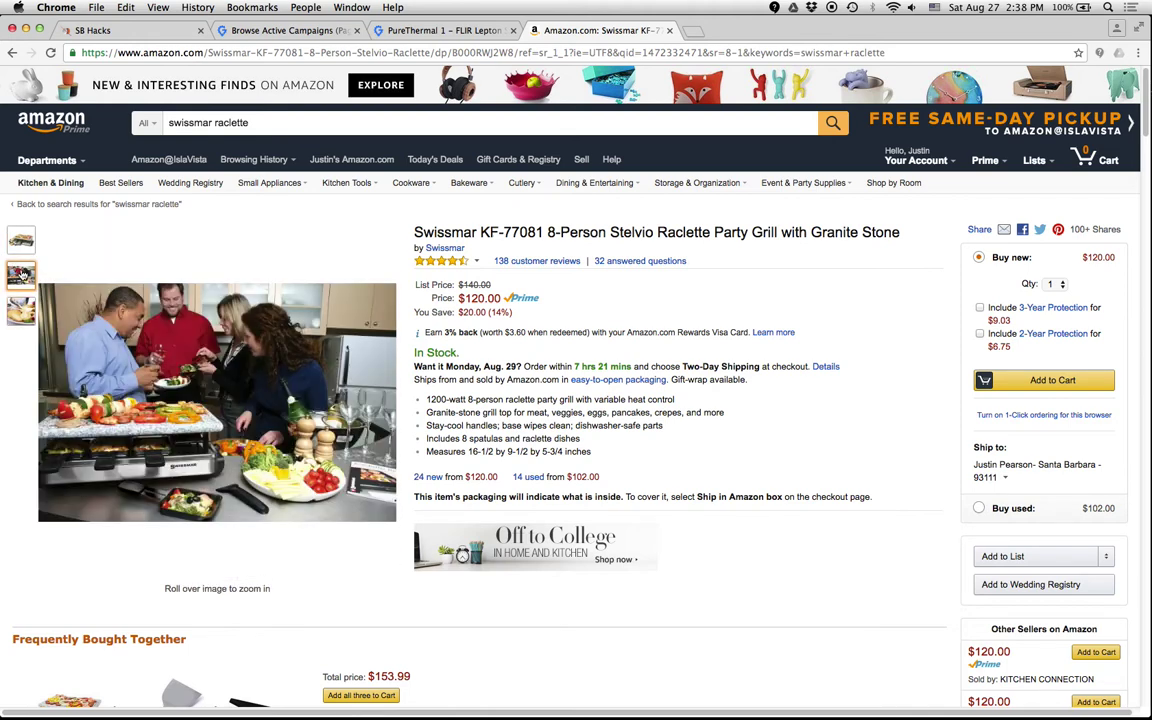
{"action": "mouse_move", "coordinate": [20, 237]}
{"action": "mouse_move", "coordinate": [24, 315]}
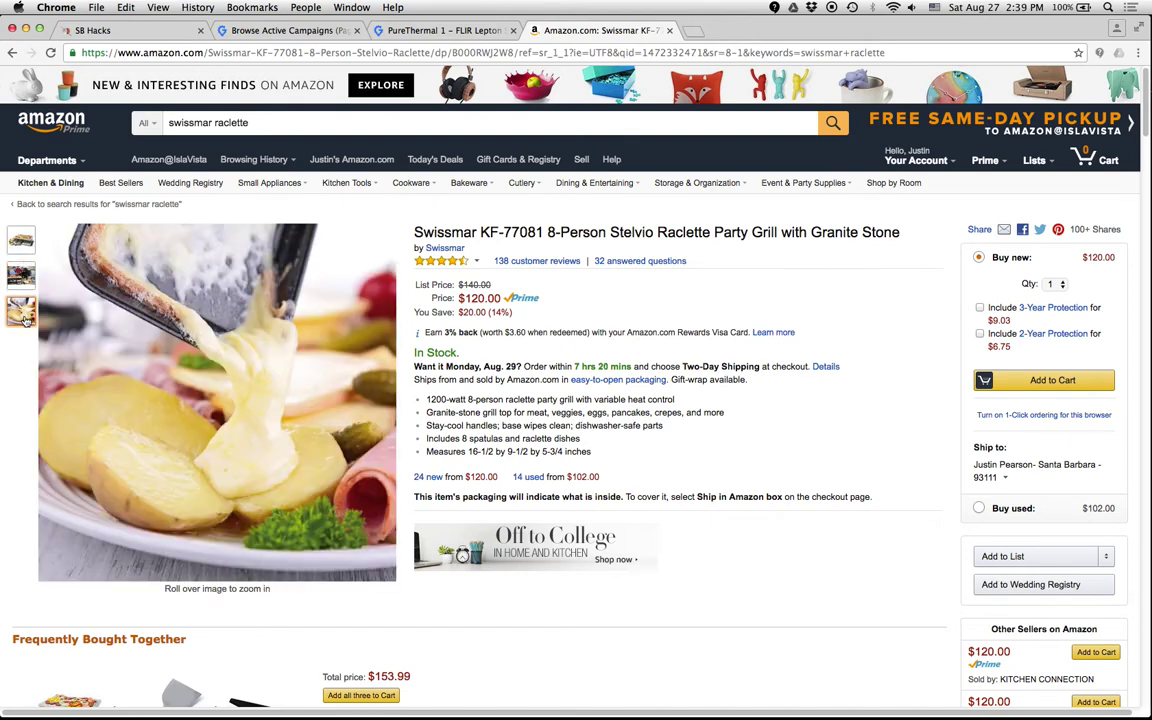
{"action": "key", "text": "super+Tab"}
{"action": "key", "text": "super+Tab"}
{"action": "key", "text": "super+Tab"}
{"action": "key", "text": "super+Tab"}
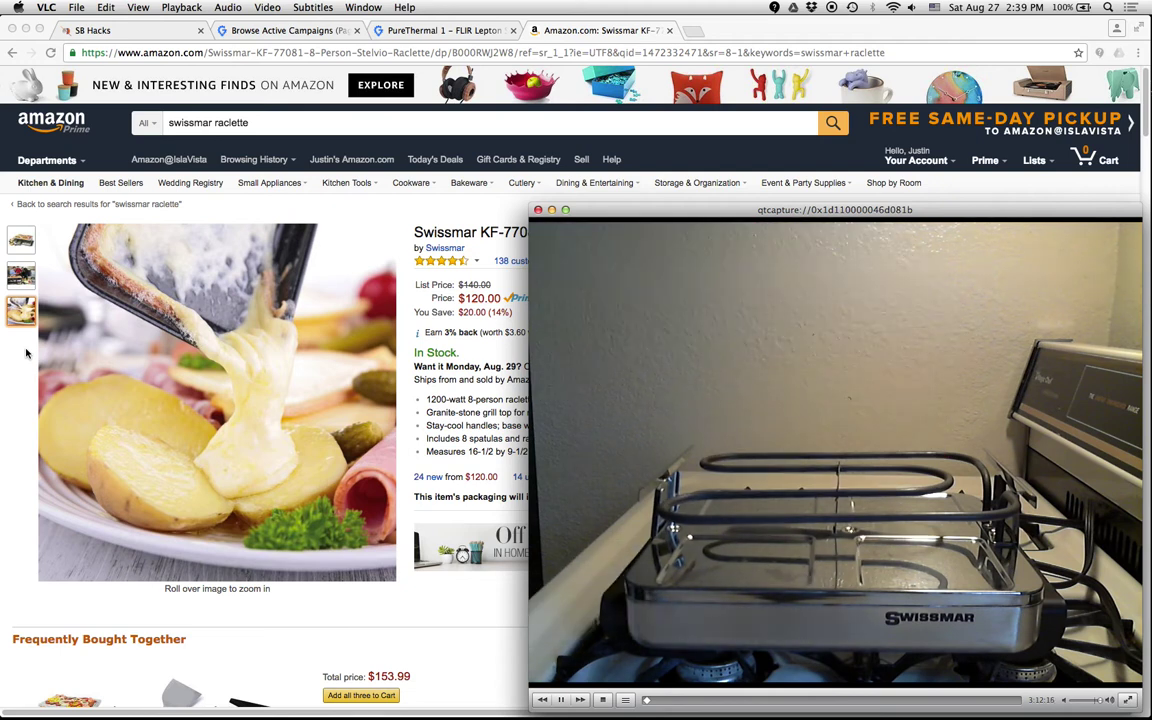
Bring QuickTime Player's thermal Movie Recording window of the grill to the front
{"action": "left_click", "coordinate": [992, 694]}
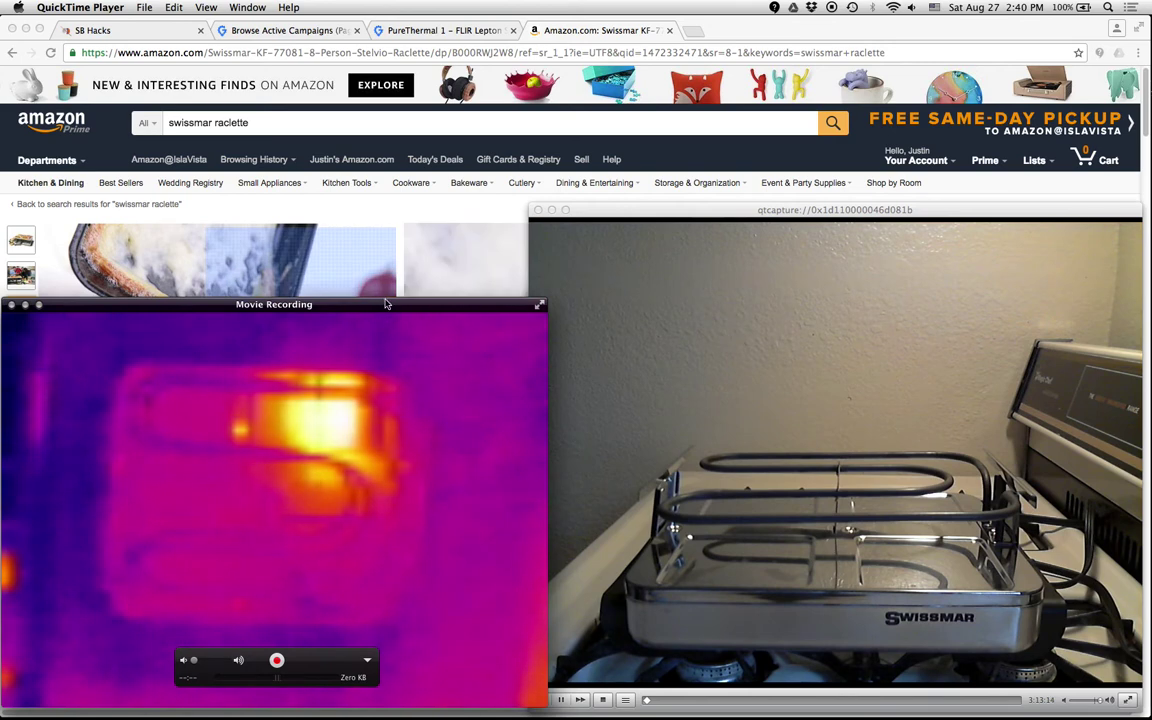
Enlarge the QuickTime thermal recording window beneath the Mathematica notebook
{"action": "left_click_drag", "start_coordinate": [416, 297], "coordinate": [440, 131]}
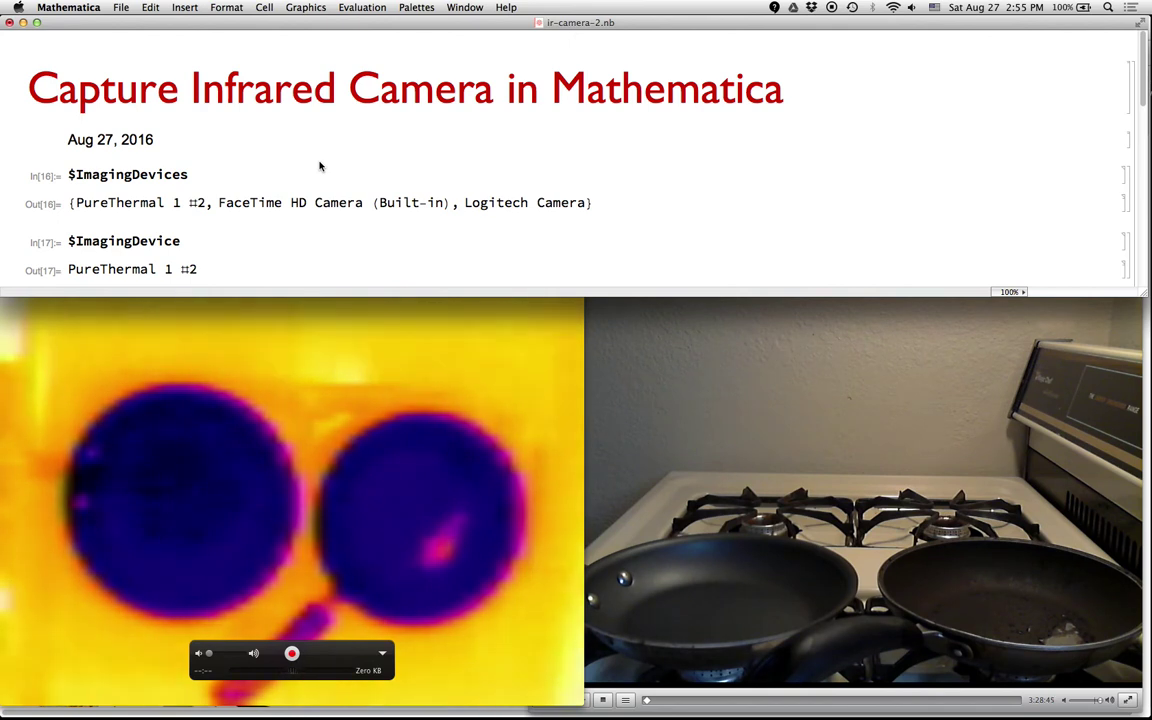
Capture a thermal frame of the pans with CurrentImage[], then recapture it with a hand over them
{"action": "left_click", "coordinate": [386, 190]}
{"action": "scroll", "coordinate": [333, 202], "scroll_direction": "down", "scroll_amount": 3}
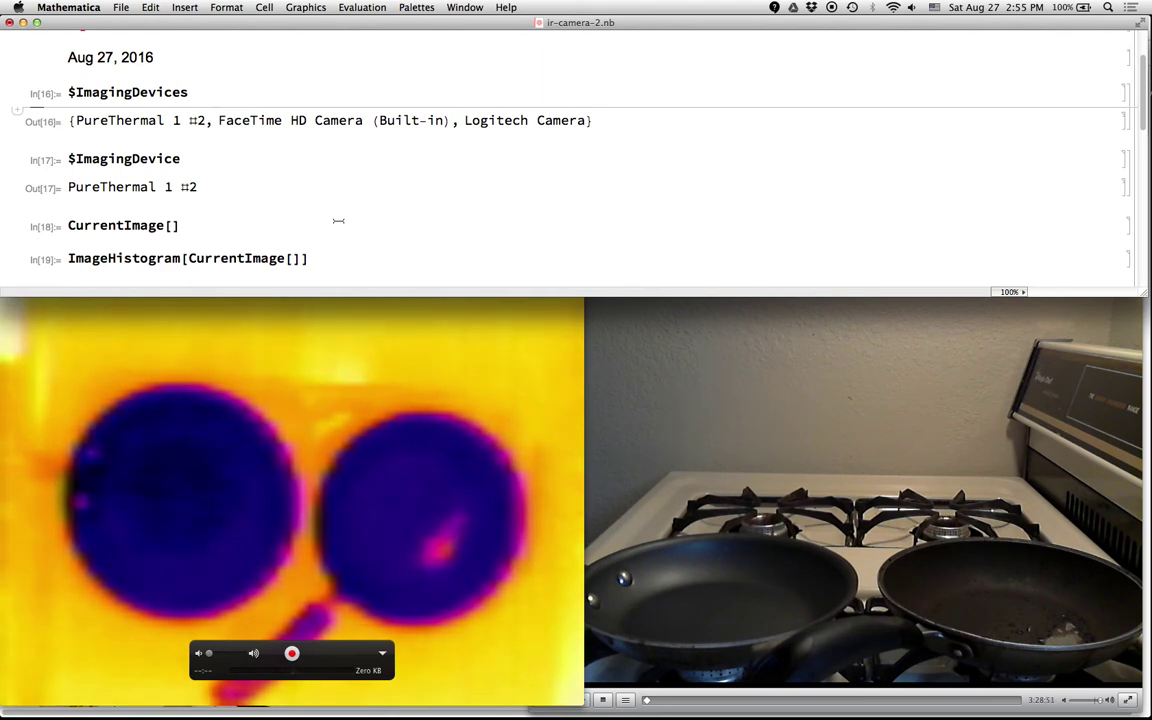
{"action": "left_click", "coordinate": [275, 231]}
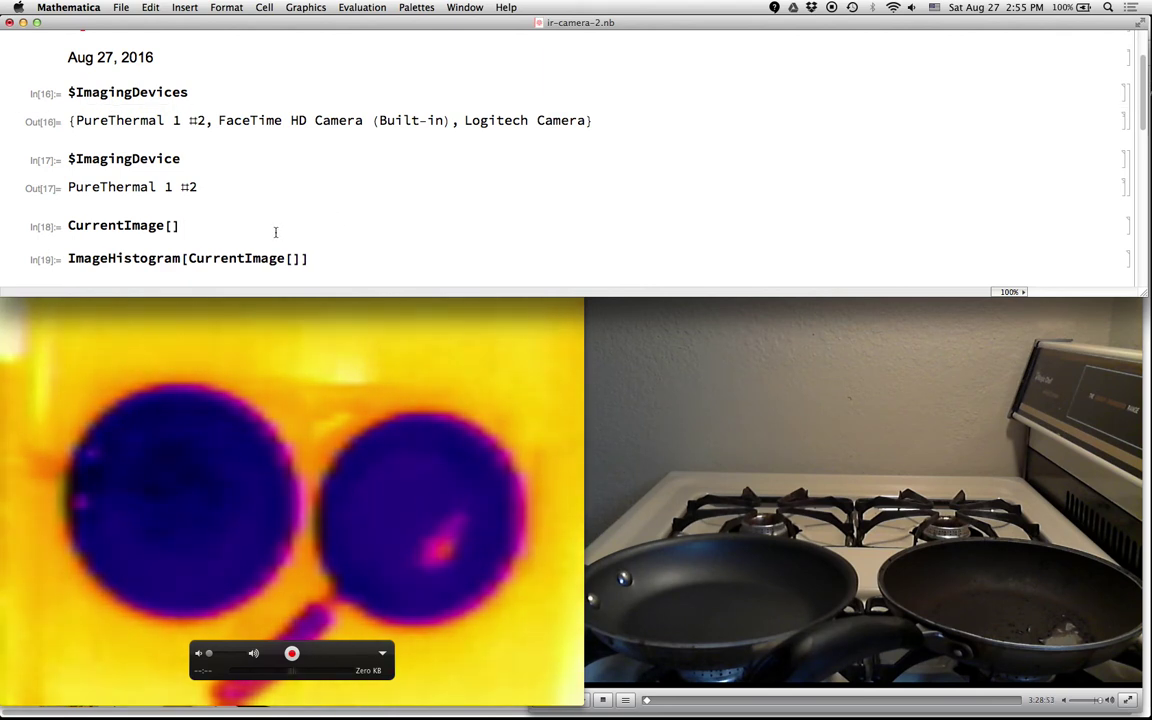
{"action": "key", "text": "shift+Return"}
{"action": "scroll", "coordinate": [260, 215], "scroll_direction": "down", "scroll_amount": 4}
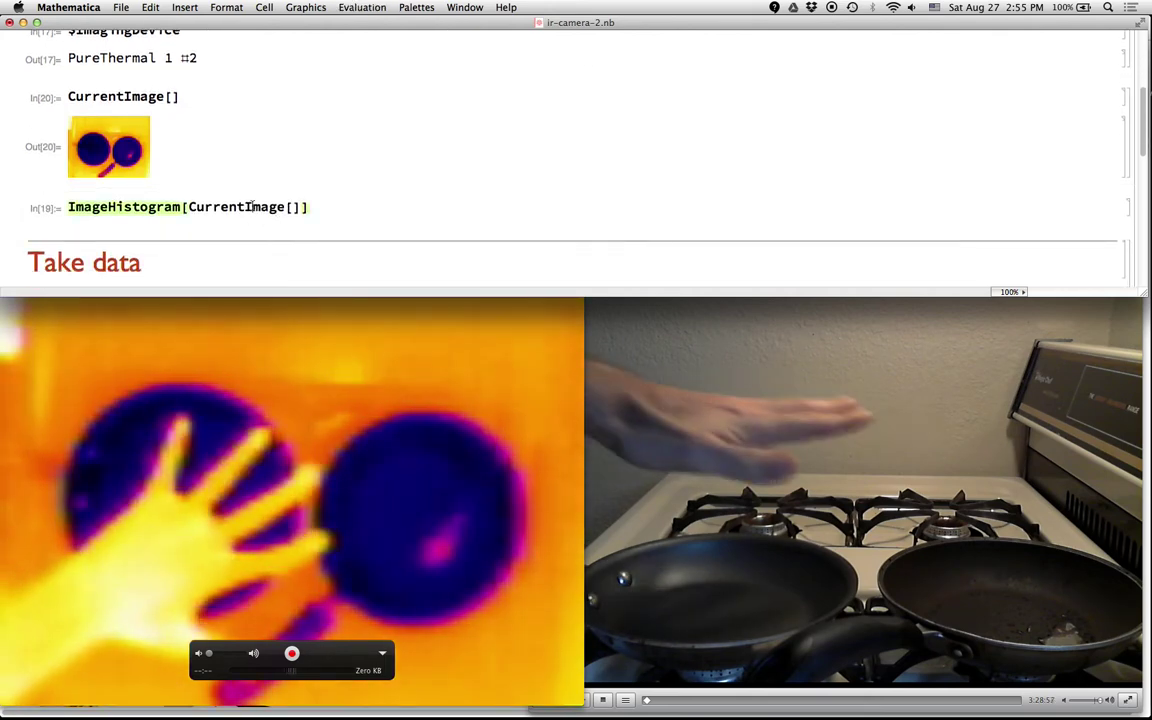
{"action": "key", "text": "shift+Return"}
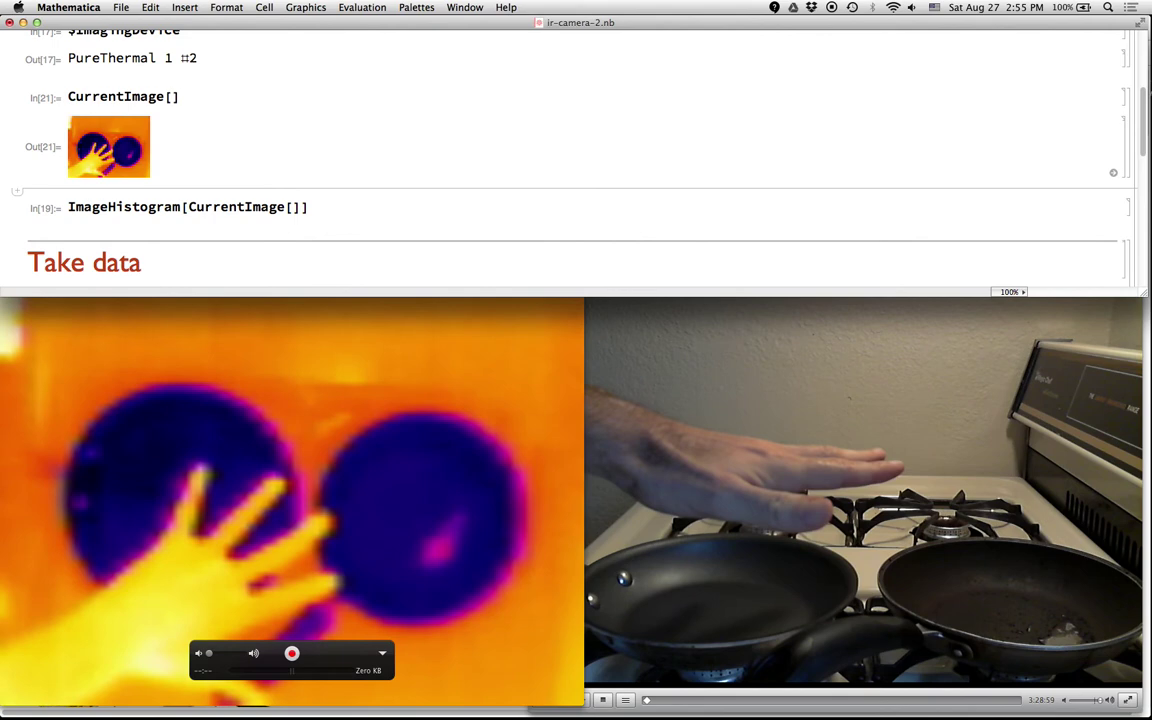
Plot the ImageHistogram of the current thermal image
{"action": "left_click", "coordinate": [252, 206]}
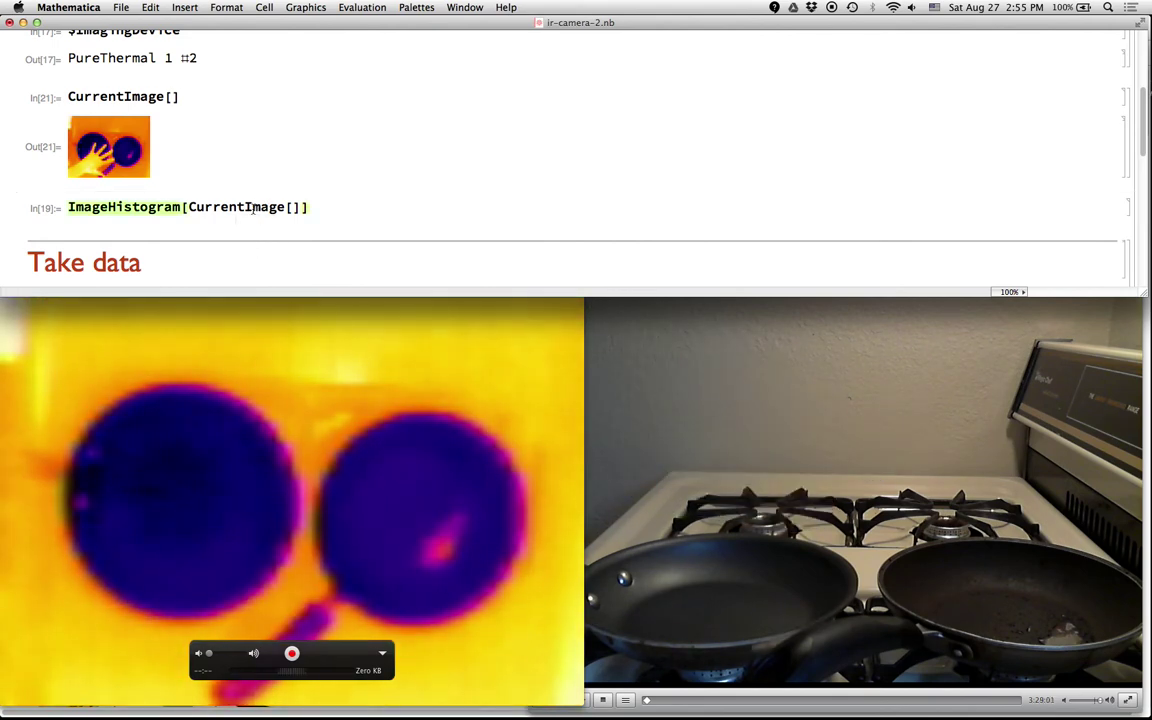
{"action": "key", "text": "shift+Return"}
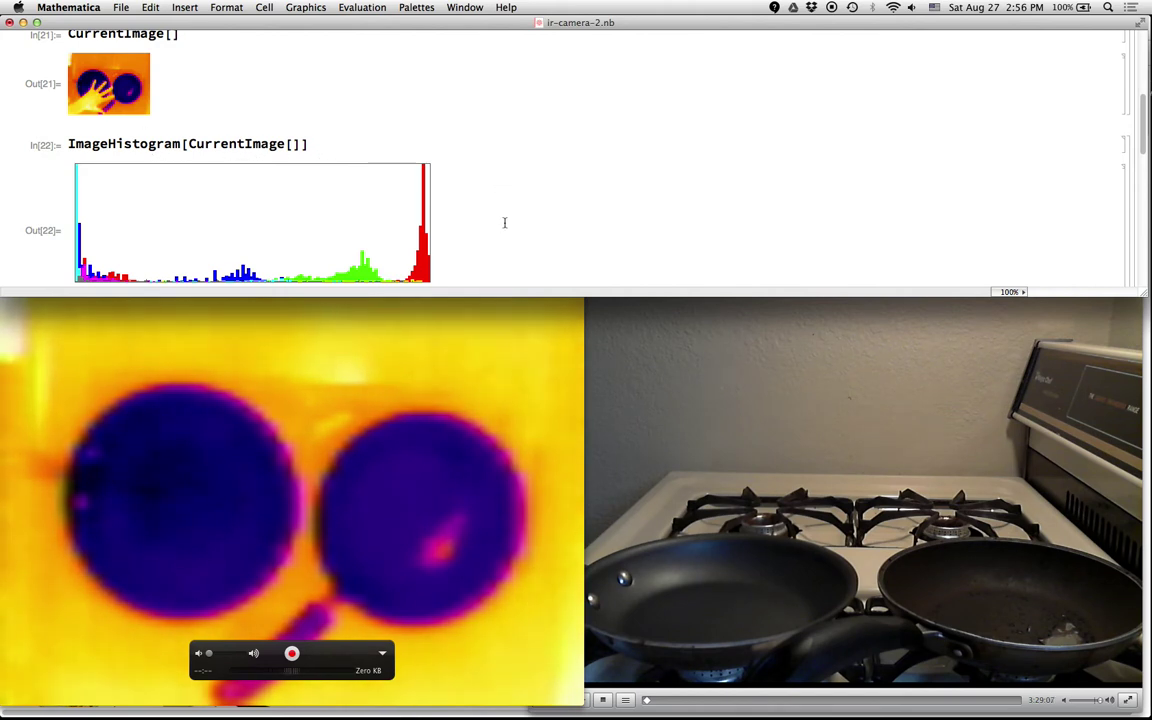
{"action": "scroll", "coordinate": [504, 221], "scroll_direction": "down", "scroll_amount": 10}
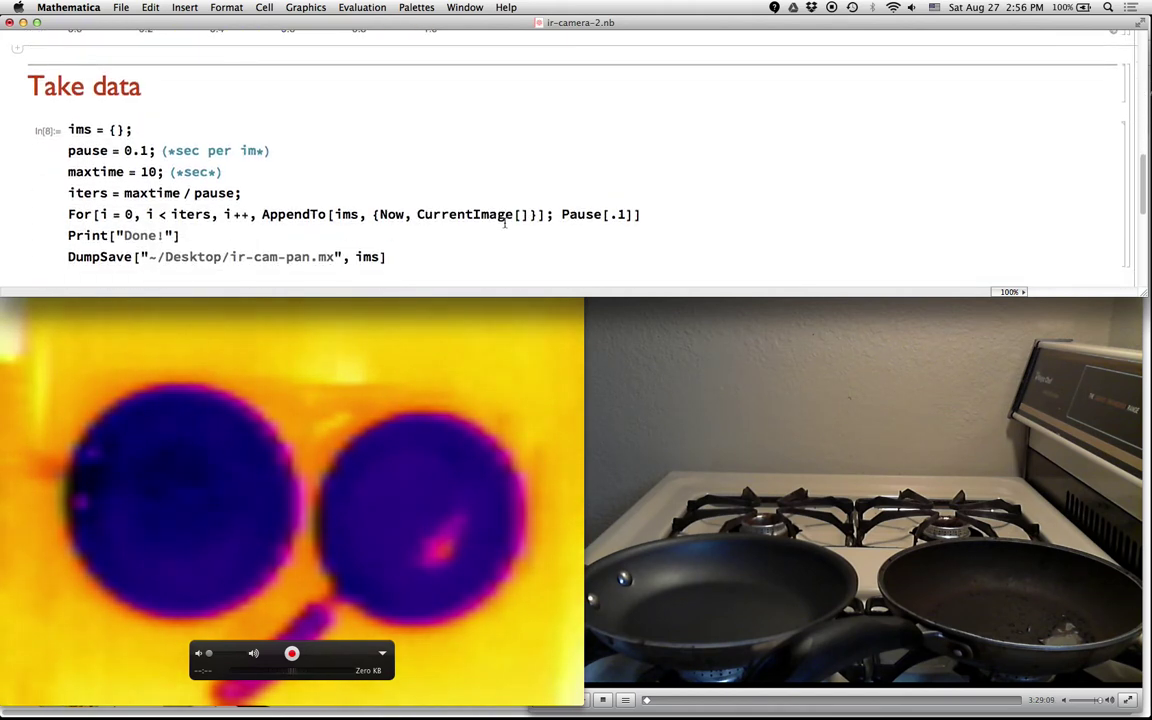
Change maxtime from 10 to 60 and run the Take data capture loop
{"action": "left_click", "coordinate": [253, 194]}
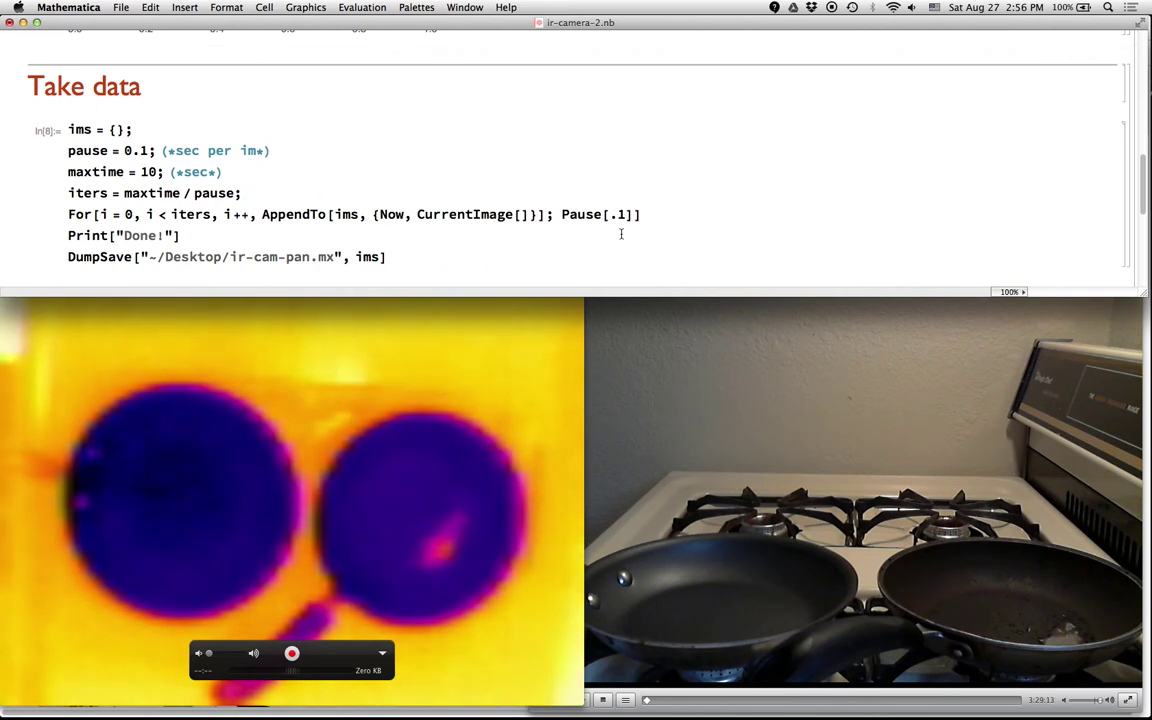
{"action": "double_click", "coordinate": [147, 172]}
{"action": "type", "text": "60"}
{"action": "left_click", "coordinate": [375, 238]}
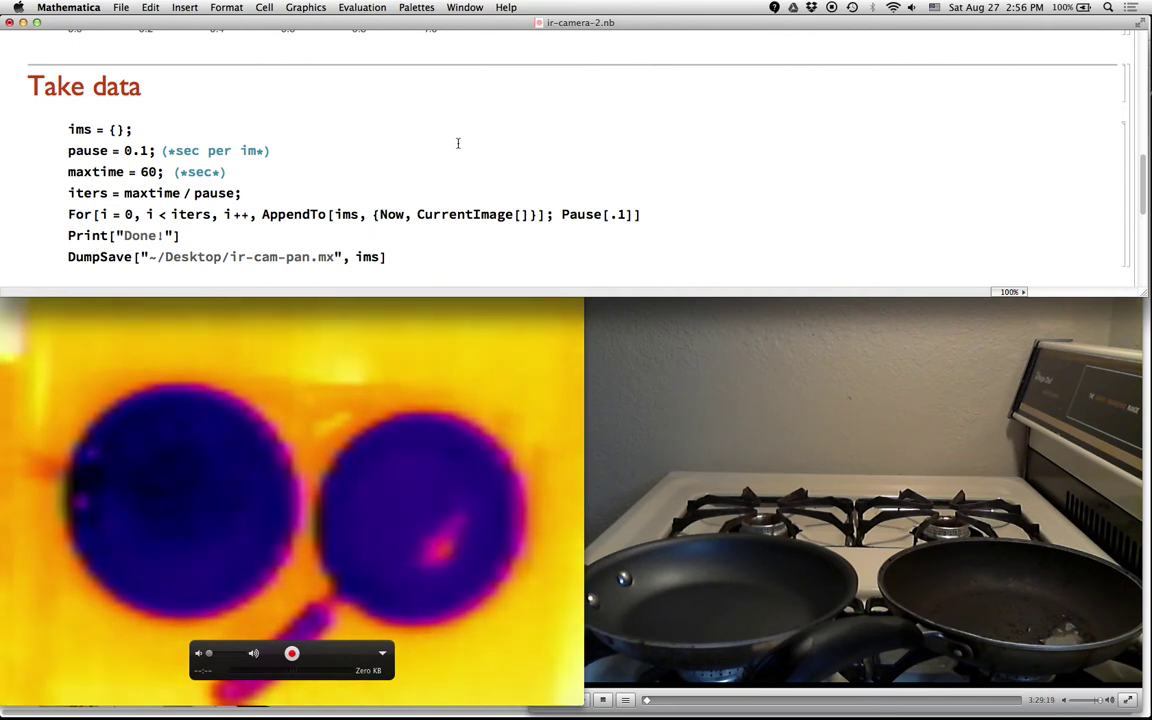
{"action": "key", "text": "shift+Return"}
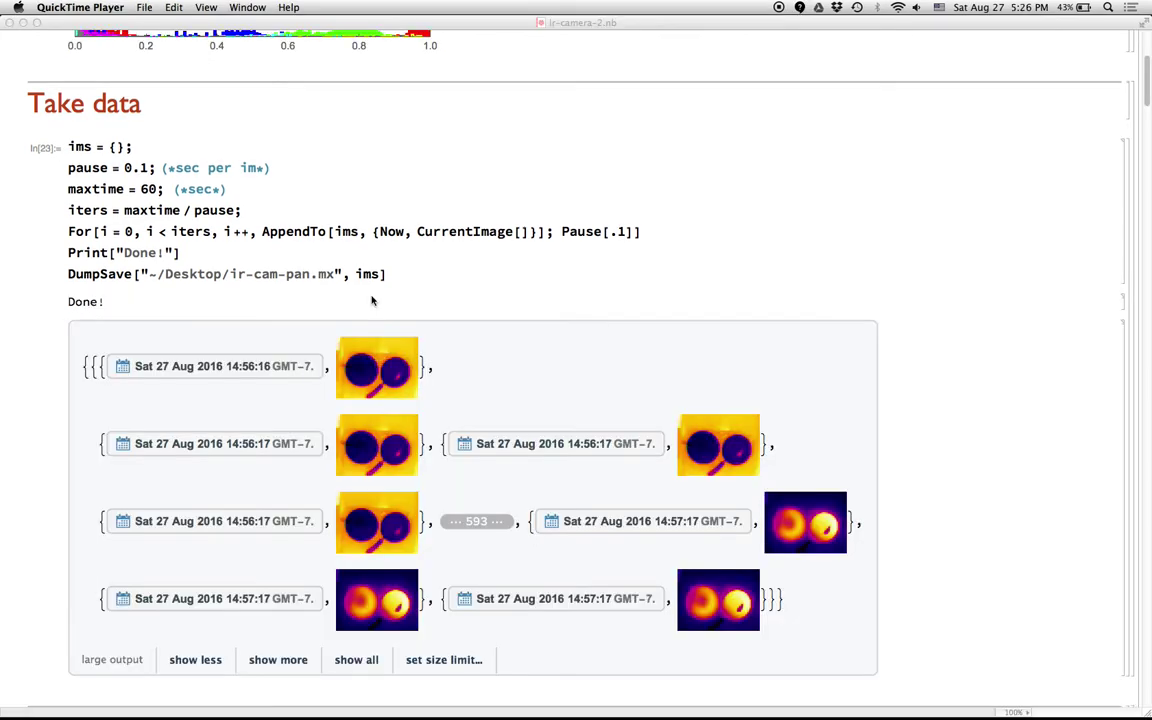
Let the 60-second capture print Done!, then scroll to the Analyze data frame grid
{"action": "scroll", "coordinate": [371, 300], "scroll_direction": "down", "scroll_amount": 2}
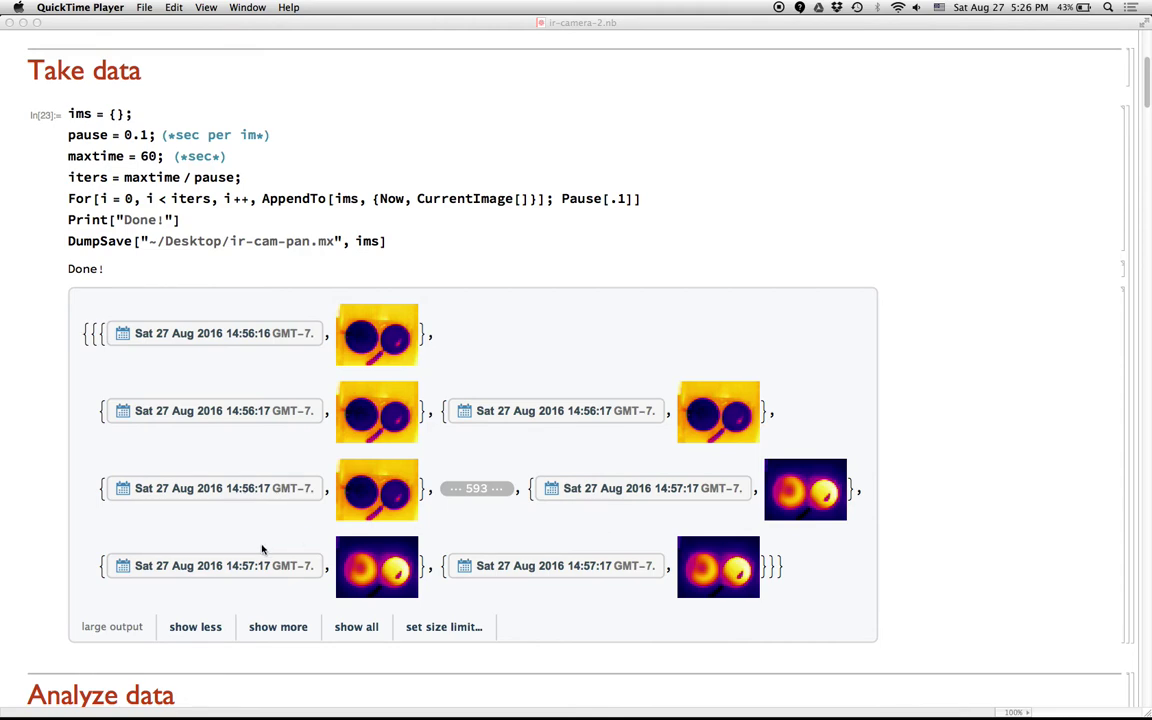
{"action": "scroll", "coordinate": [384, 477], "scroll_direction": "down", "scroll_amount": 10}
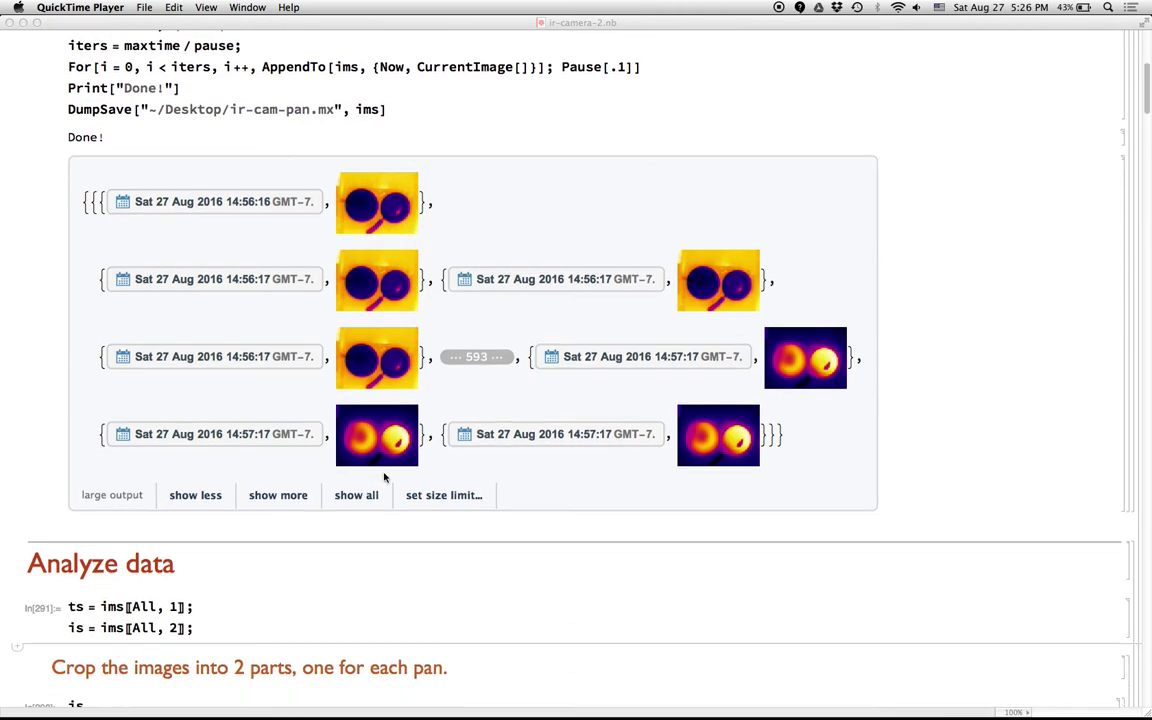
{"action": "scroll", "coordinate": [384, 477], "scroll_direction": "down", "scroll_amount": 1}
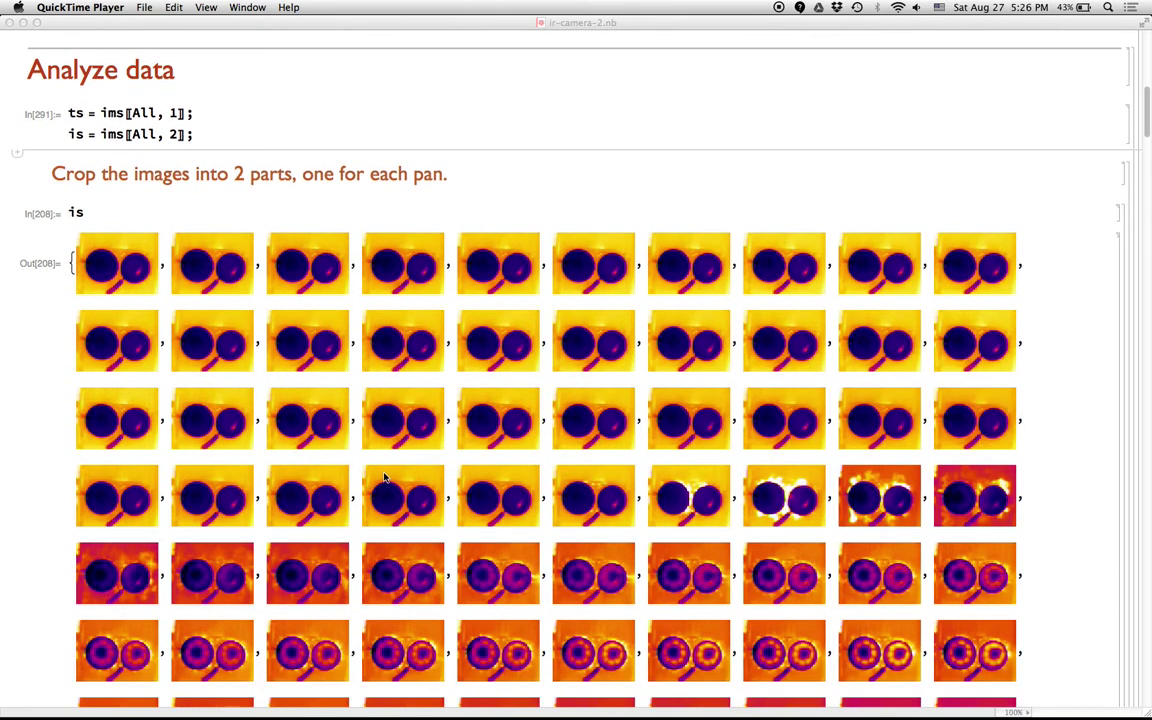
Walk through the ts and is definitions built from ims[[All, 1]] and ims[[All, 2]]
{"action": "left_click", "coordinate": [128, 116]}
{"action": "left_click", "coordinate": [75, 114]}
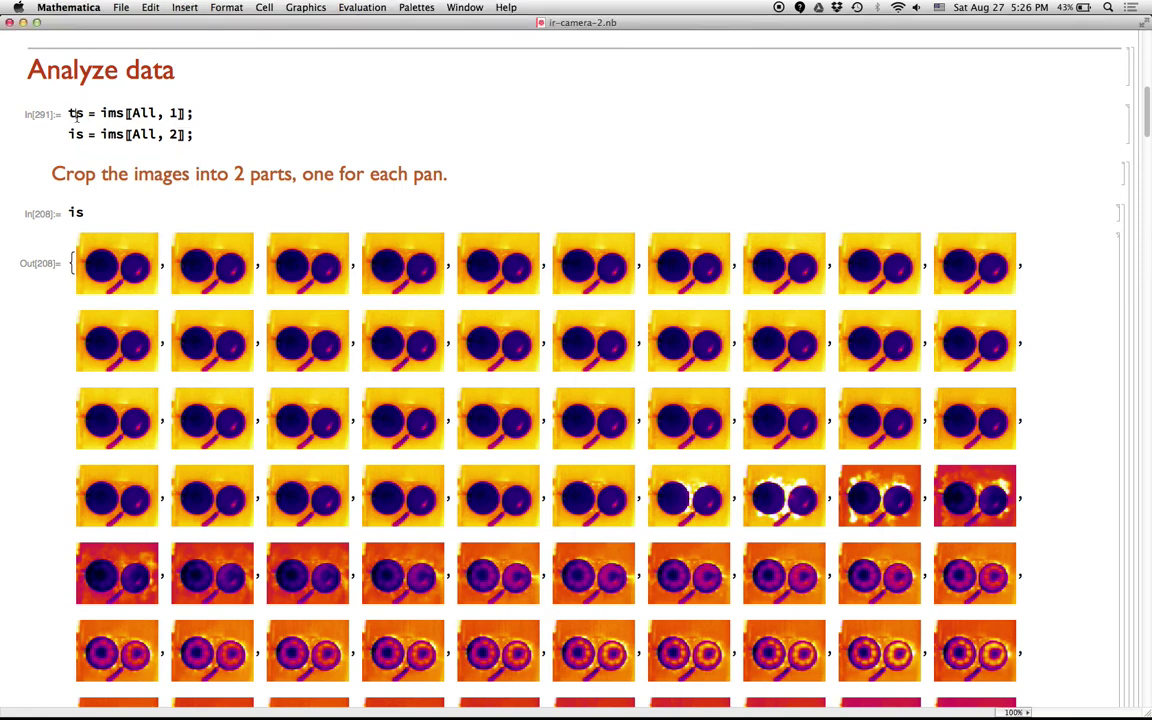
{"action": "double_click", "coordinate": [173, 113]}
{"action": "double_click", "coordinate": [75, 133]}
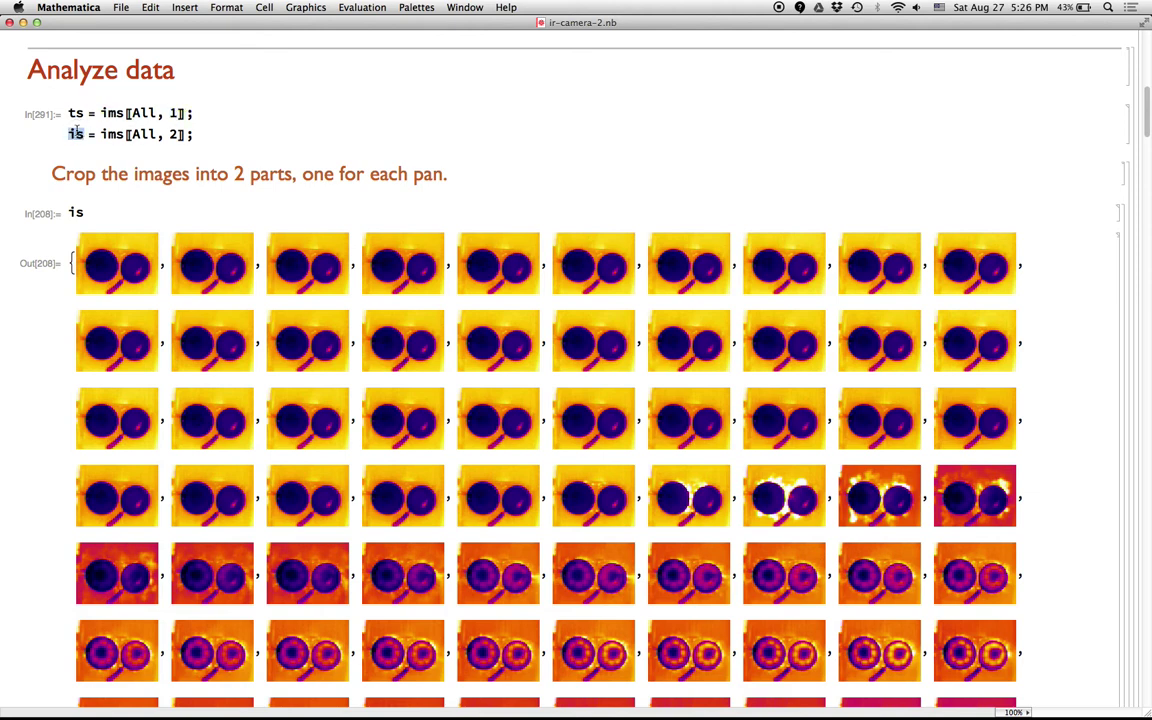
{"action": "double_click", "coordinate": [172, 135]}
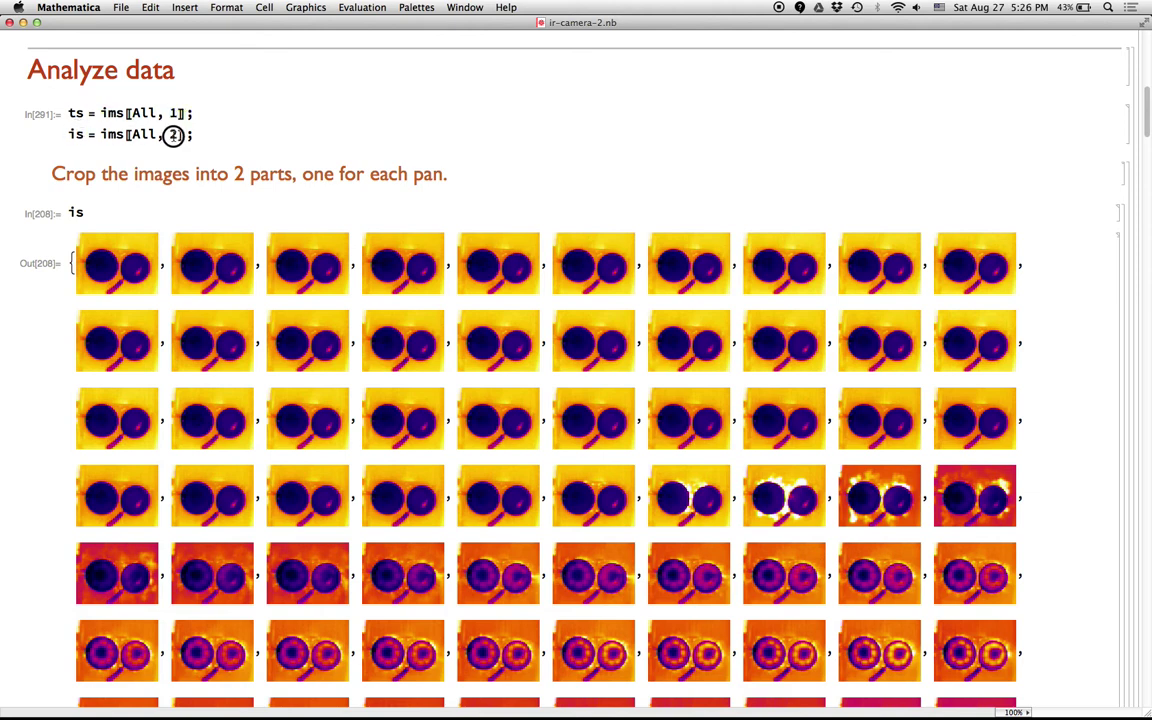
{"action": "left_click", "coordinate": [89, 212]}
Scroll through the frame grid and evaluate Length@is, confirming 600 frames
{"action": "scroll", "coordinate": [949, 543], "scroll_direction": "down", "scroll_amount": 5}
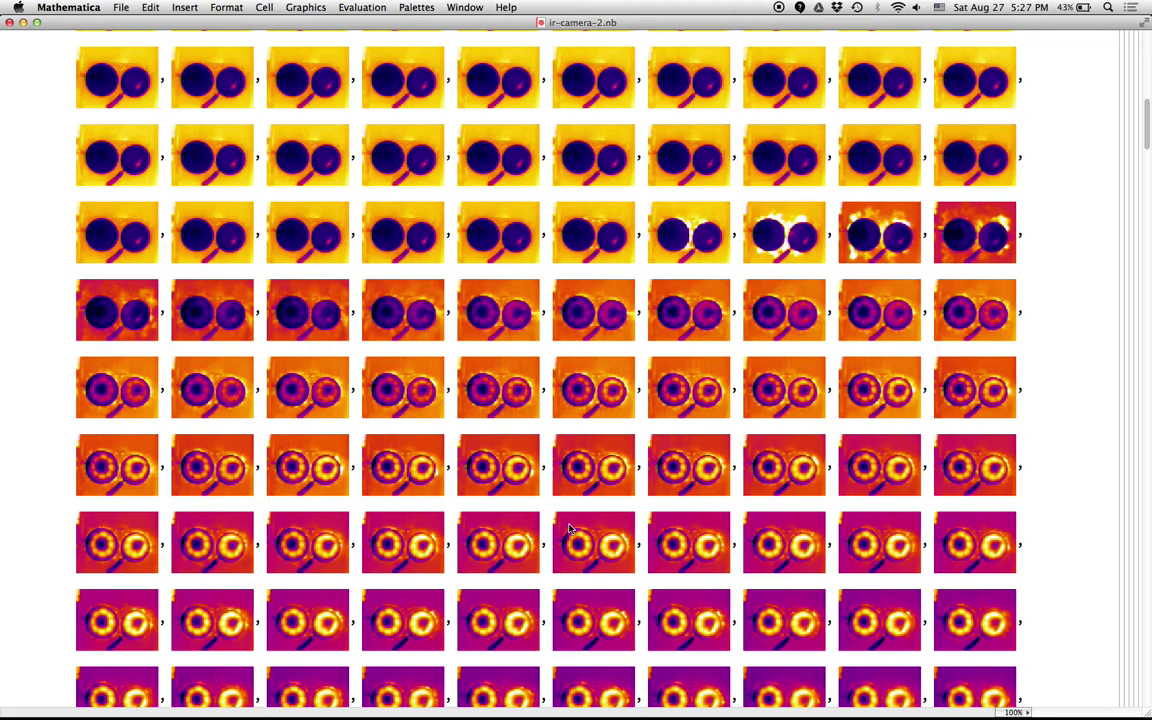
{"action": "scroll", "coordinate": [569, 529], "scroll_direction": "down", "scroll_amount": 20}
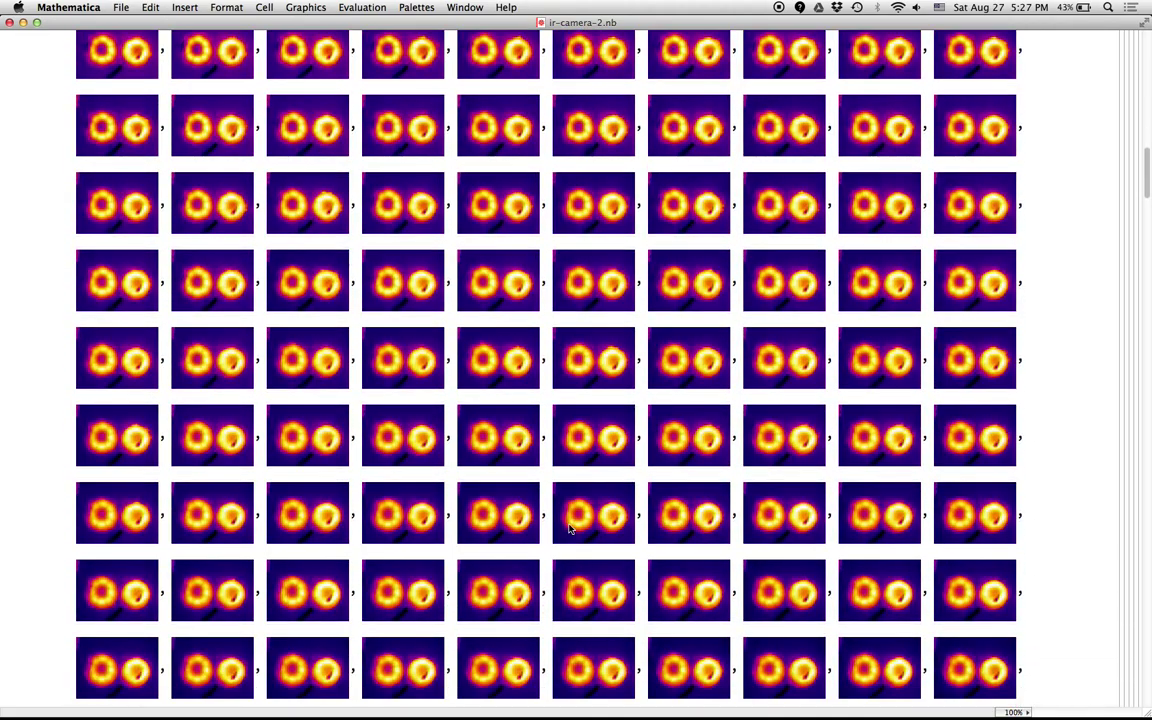
{"action": "scroll", "coordinate": [569, 529], "scroll_direction": "down", "scroll_amount": 10}
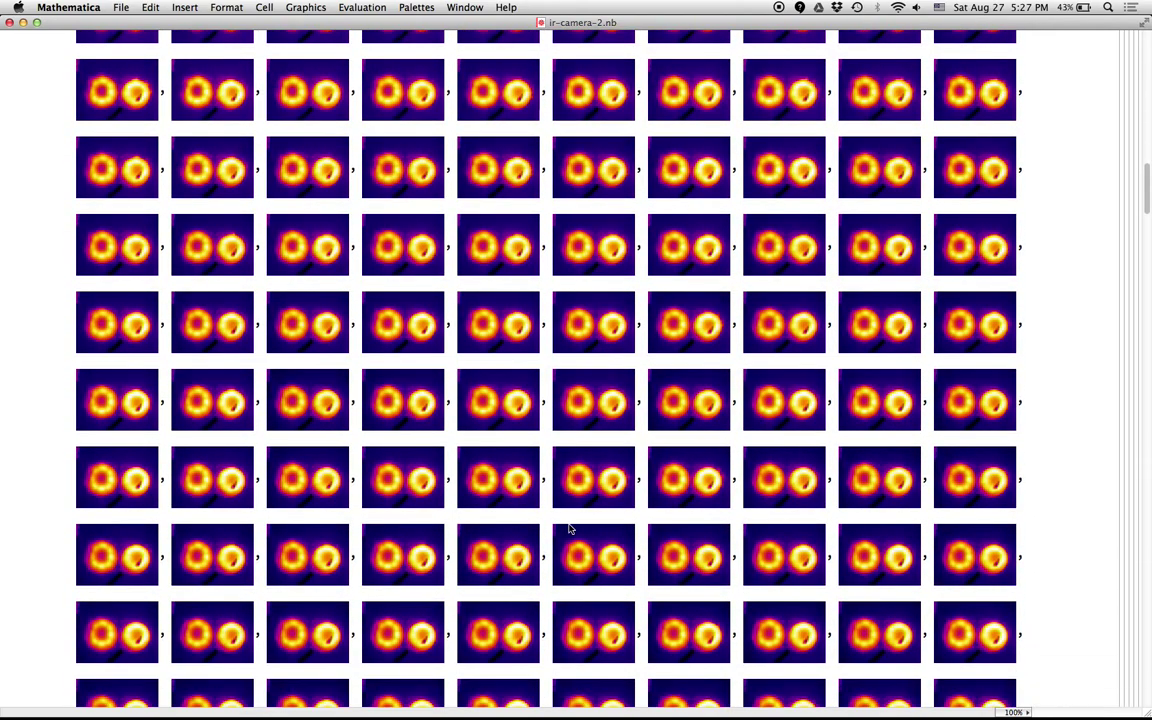
{"action": "scroll", "coordinate": [569, 529], "scroll_direction": "down", "scroll_amount": 5}
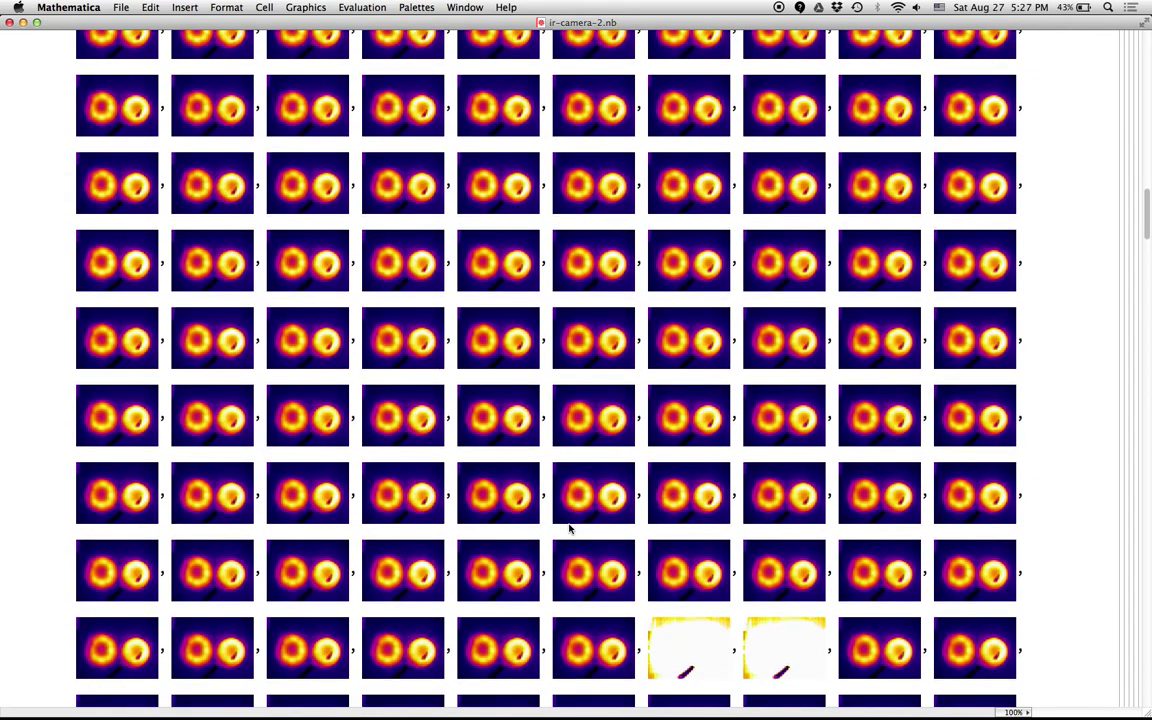
{"action": "scroll", "coordinate": [569, 529], "scroll_direction": "down", "scroll_amount": 5}
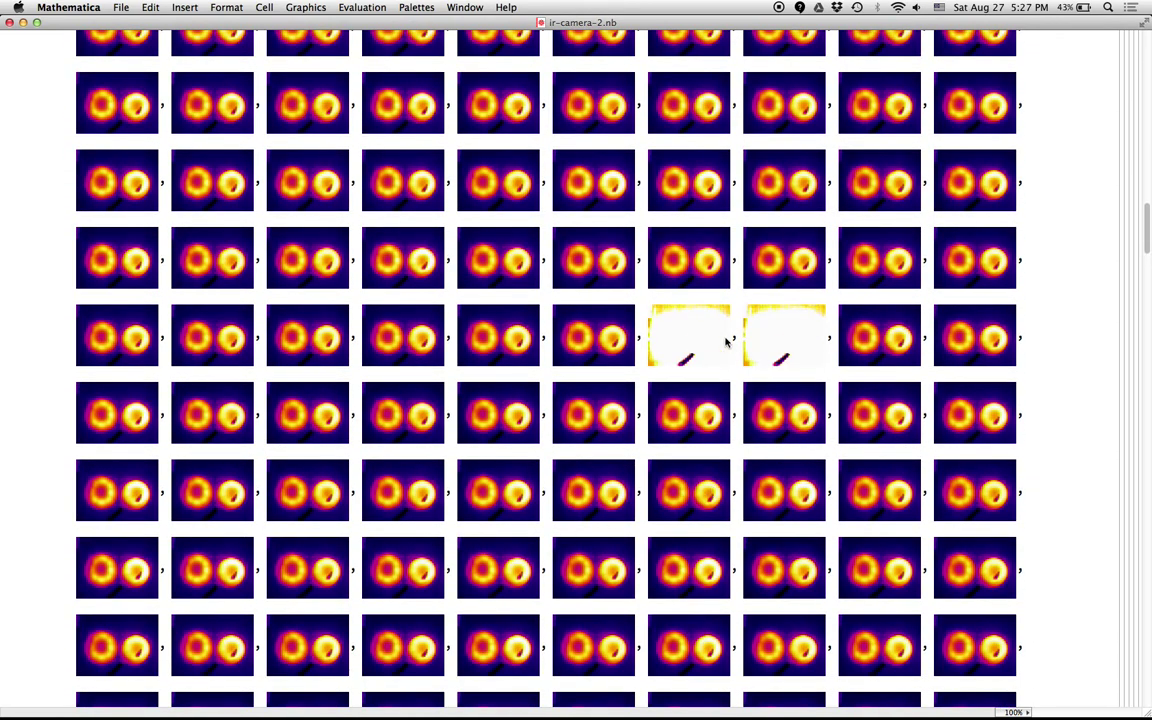
{"action": "scroll", "coordinate": [601, 535], "scroll_direction": "down", "scroll_amount": 15}
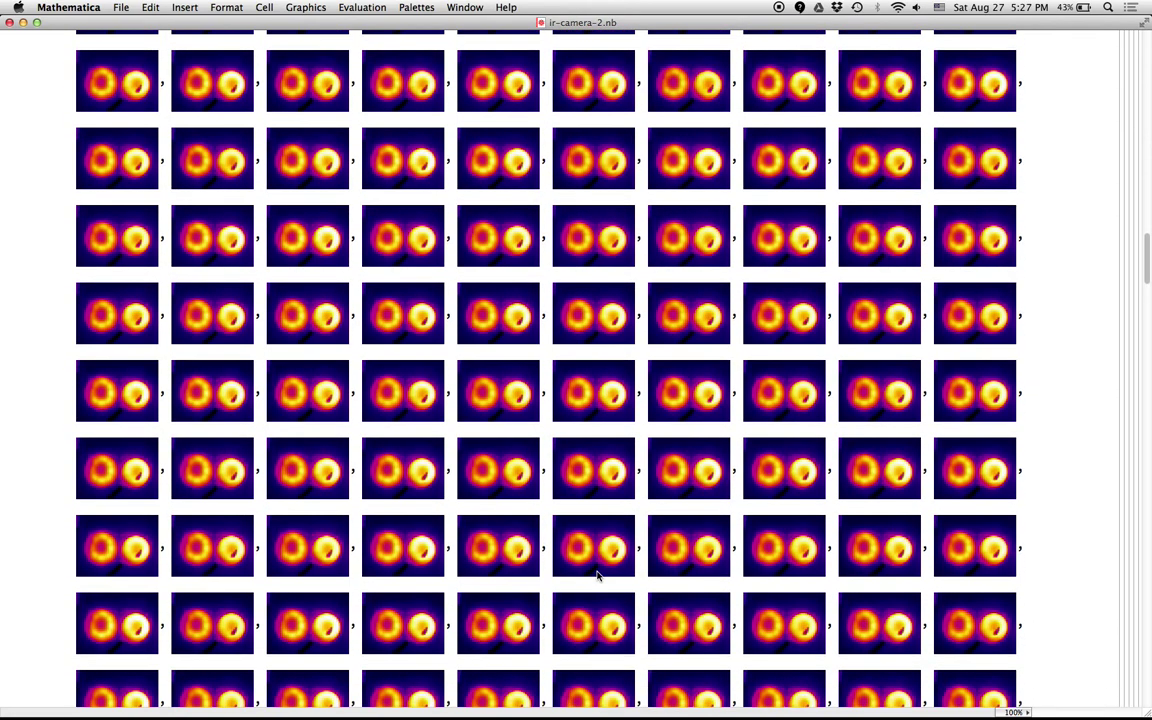
{"action": "scroll", "coordinate": [597, 576], "scroll_direction": "down", "scroll_amount": 1}
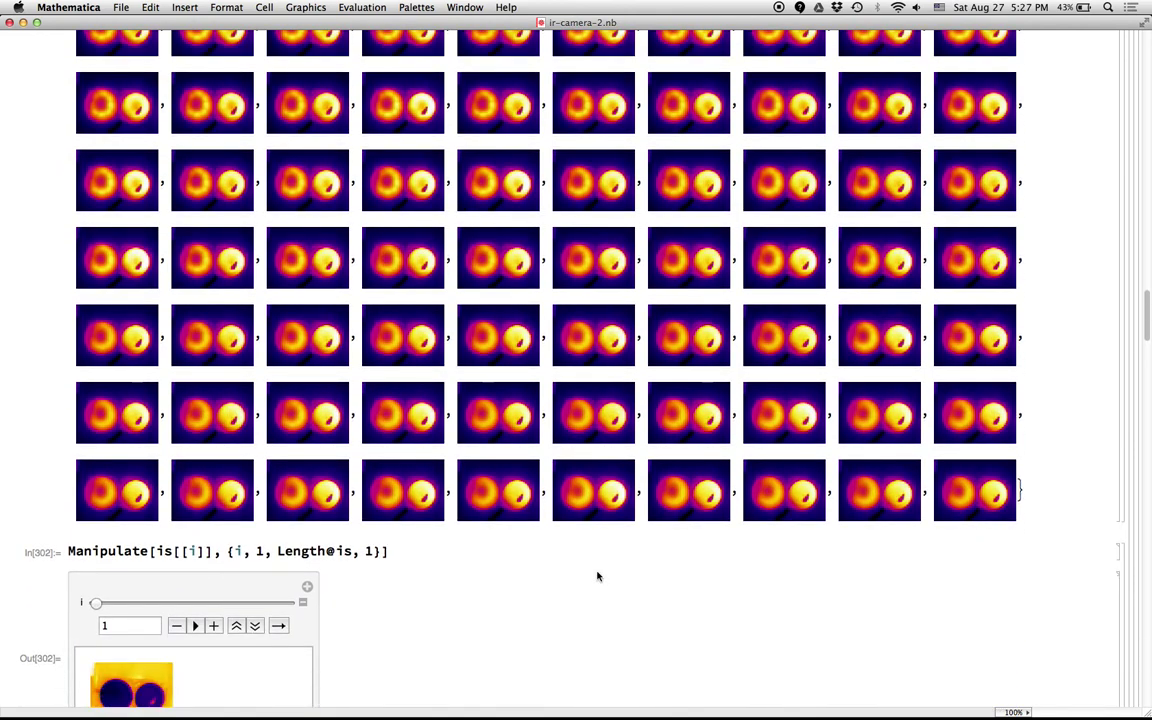
{"action": "left_click", "coordinate": [456, 543]}
{"action": "type", "text": "Len"}
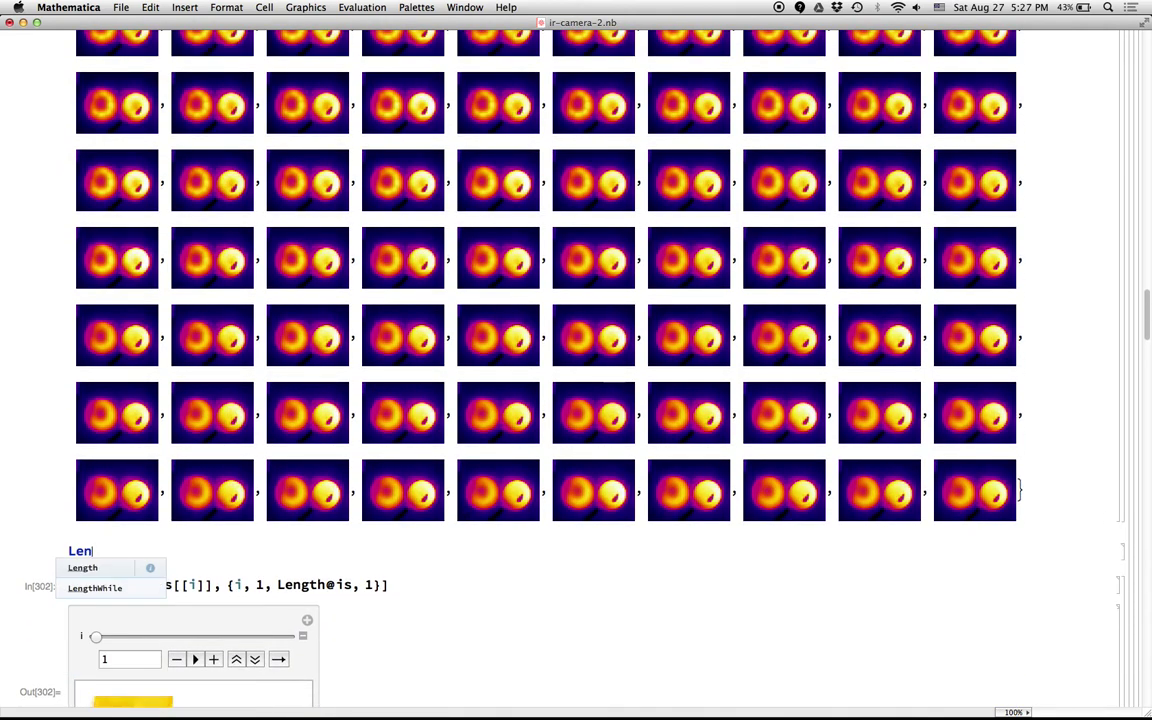
{"action": "type", "text": "gth@is"}
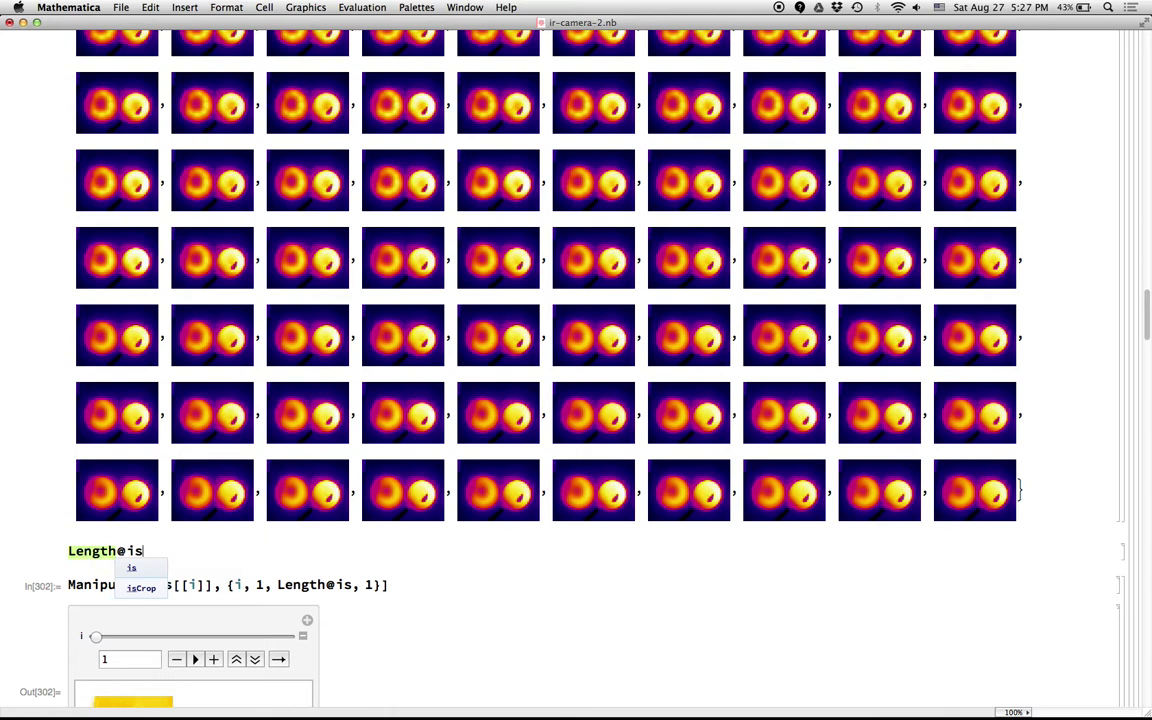
{"action": "key", "text": "shift+Return"}
Explain the Manipulate code showing is[[i]] with i from 1 to Length@is in steps of 1
{"action": "scroll", "coordinate": [576, 370], "scroll_direction": "down", "scroll_amount": 10}
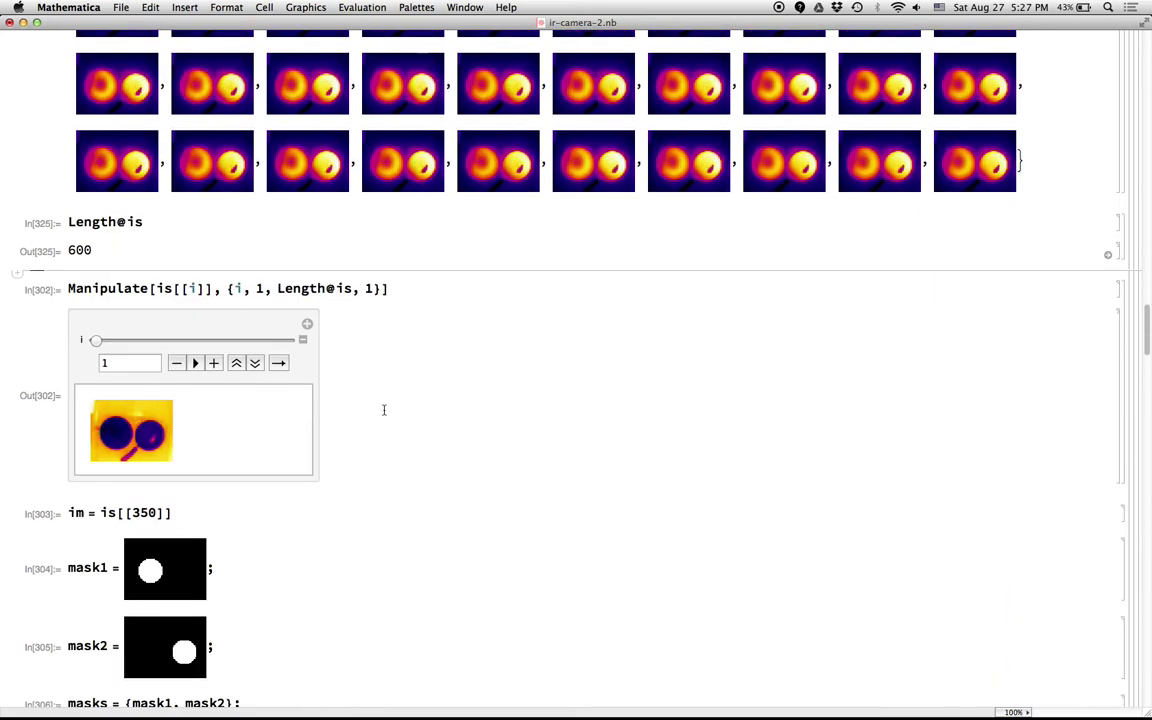
{"action": "double_click", "coordinate": [121, 290]}
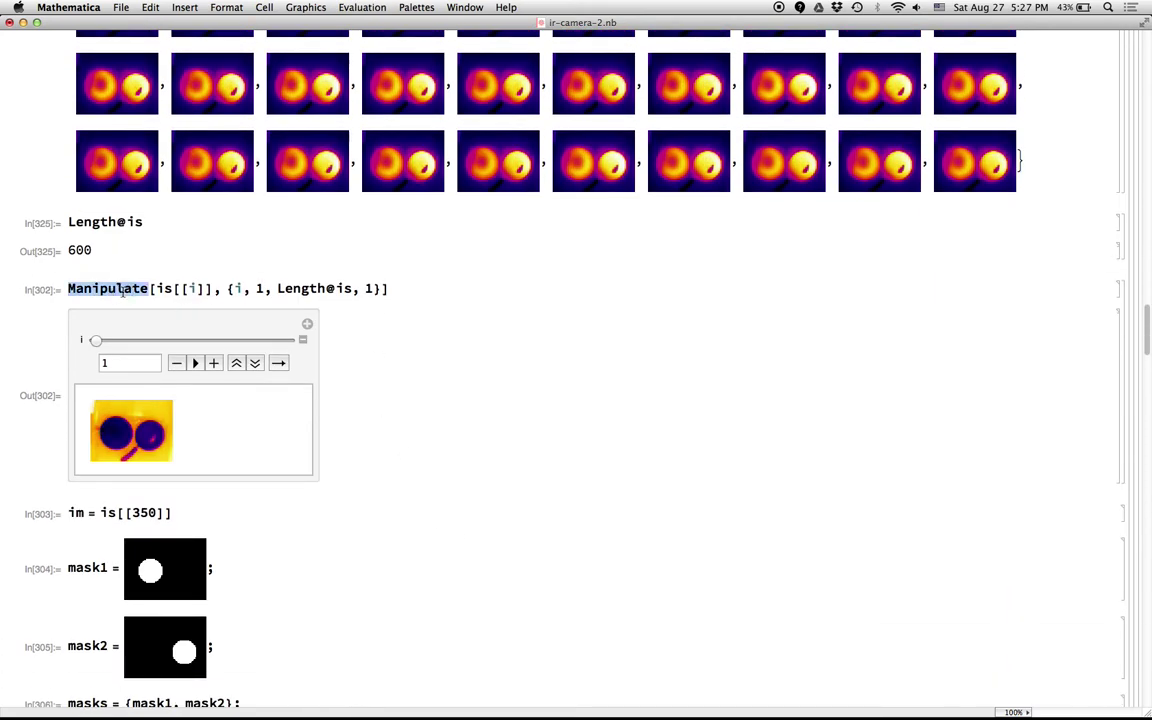
{"action": "left_click", "coordinate": [192, 288]}
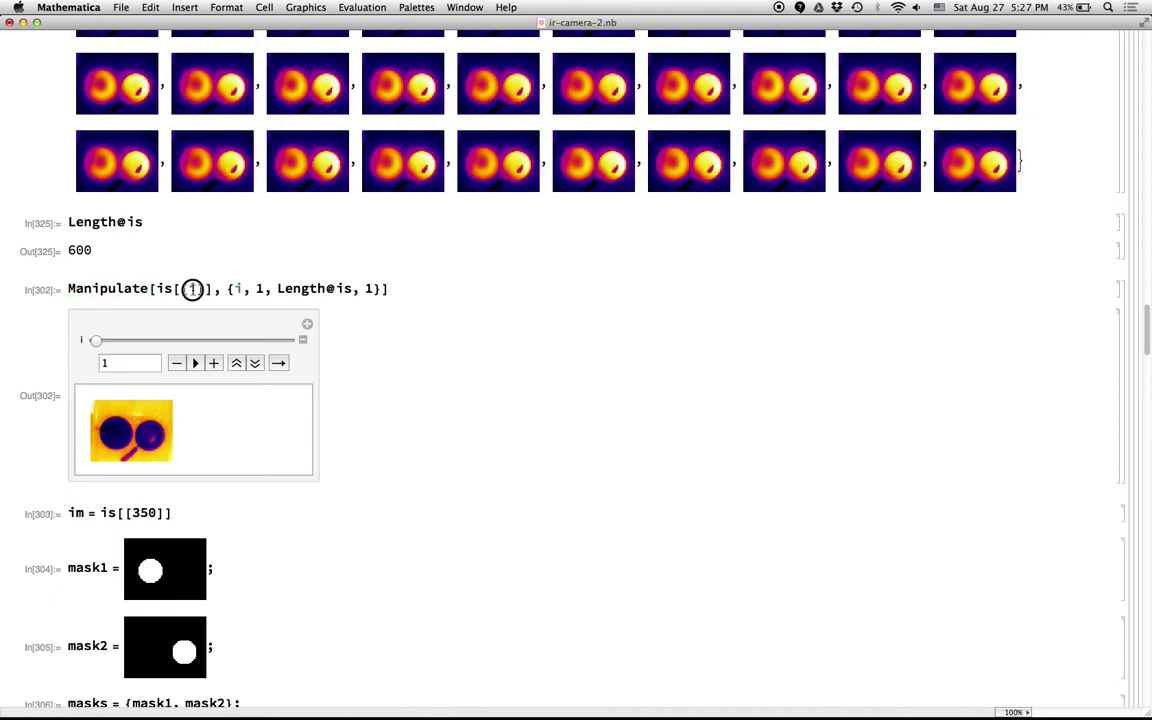
{"action": "double_click", "coordinate": [164, 288]}
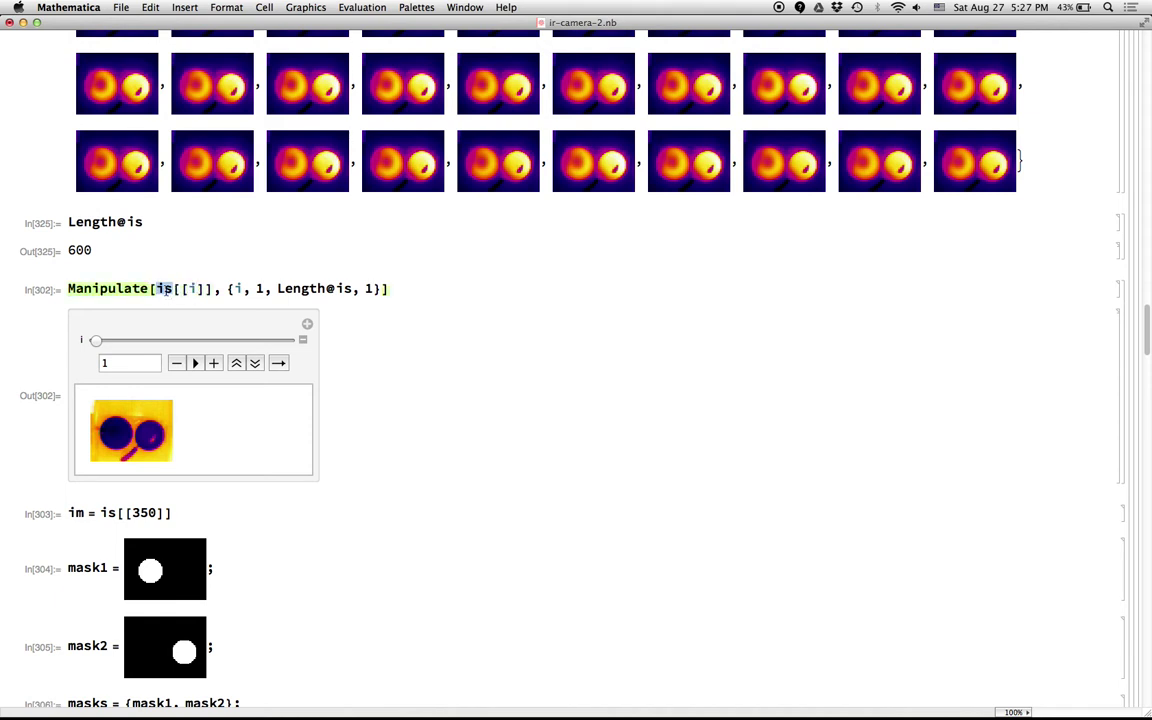
{"action": "left_click", "coordinate": [260, 288]}
{"action": "double_click", "coordinate": [330, 288]}
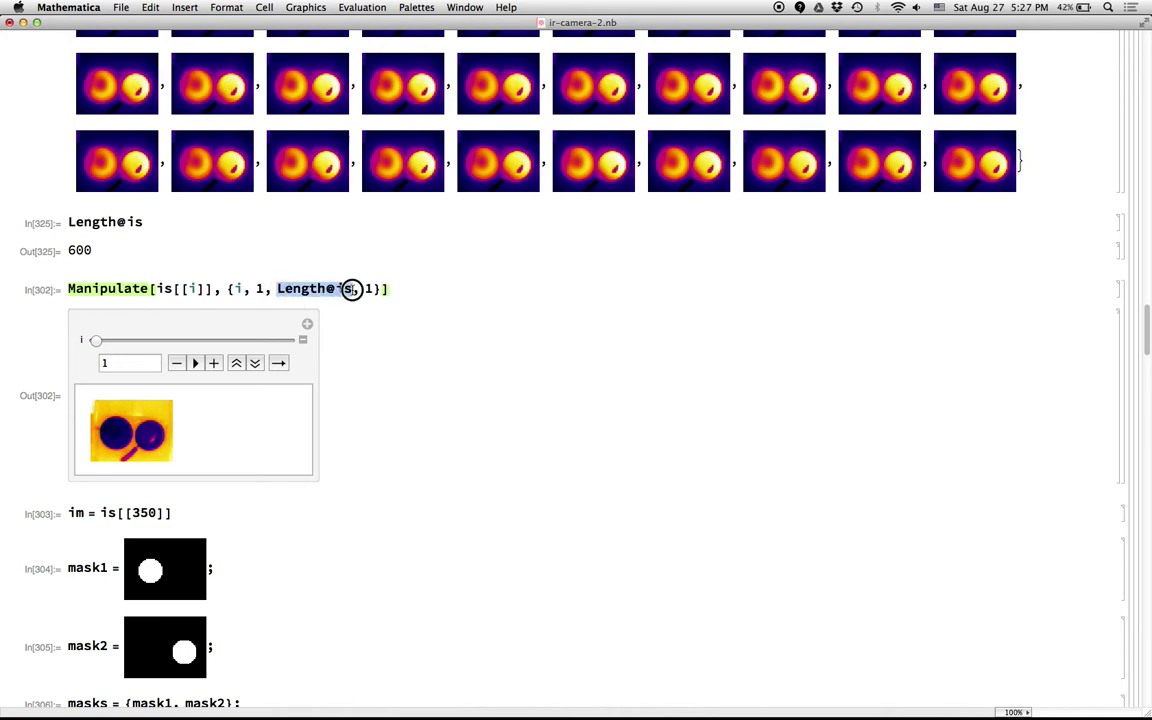
{"action": "double_click", "coordinate": [372, 289]}
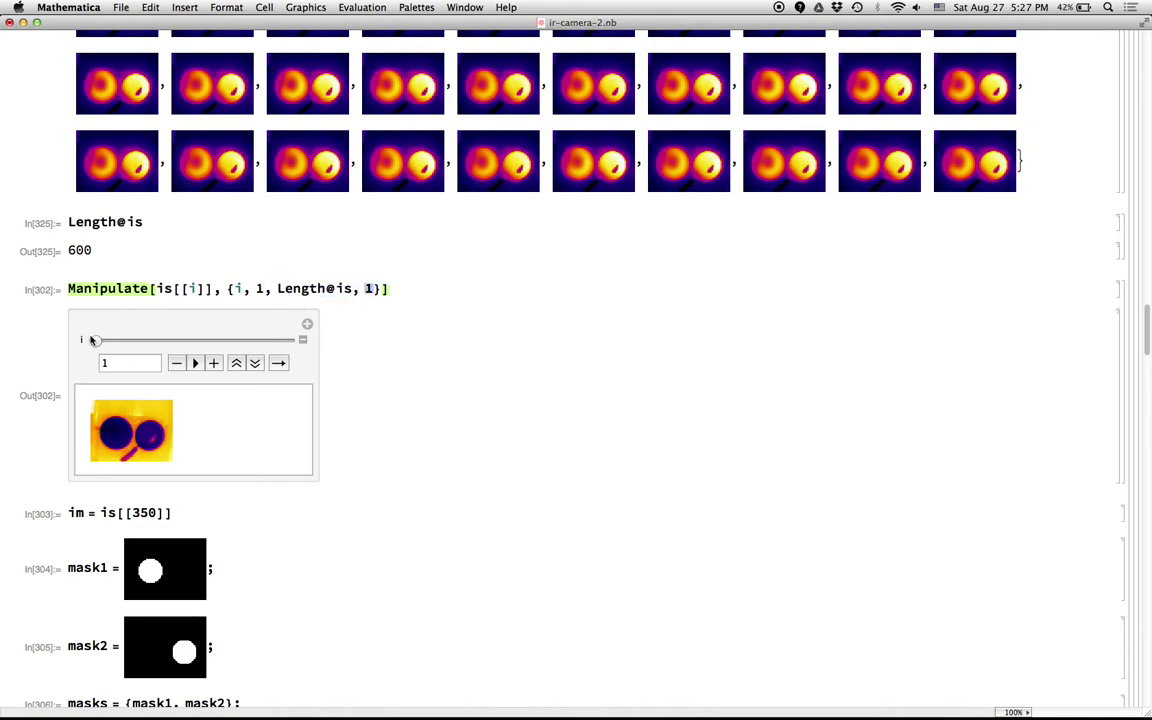
Step the viewer to frame 19, then play and pause the frame animation
{"action": "mouse_move", "coordinate": [95, 340]}
{"action": "left_mouse_down"}
{"action": "mouse_move", "coordinate": [138, 346]}
{"action": "mouse_move", "coordinate": [90, 341]}
{"action": "left_mouse_up"}
{"action": "left_click", "coordinate": [195, 363]}
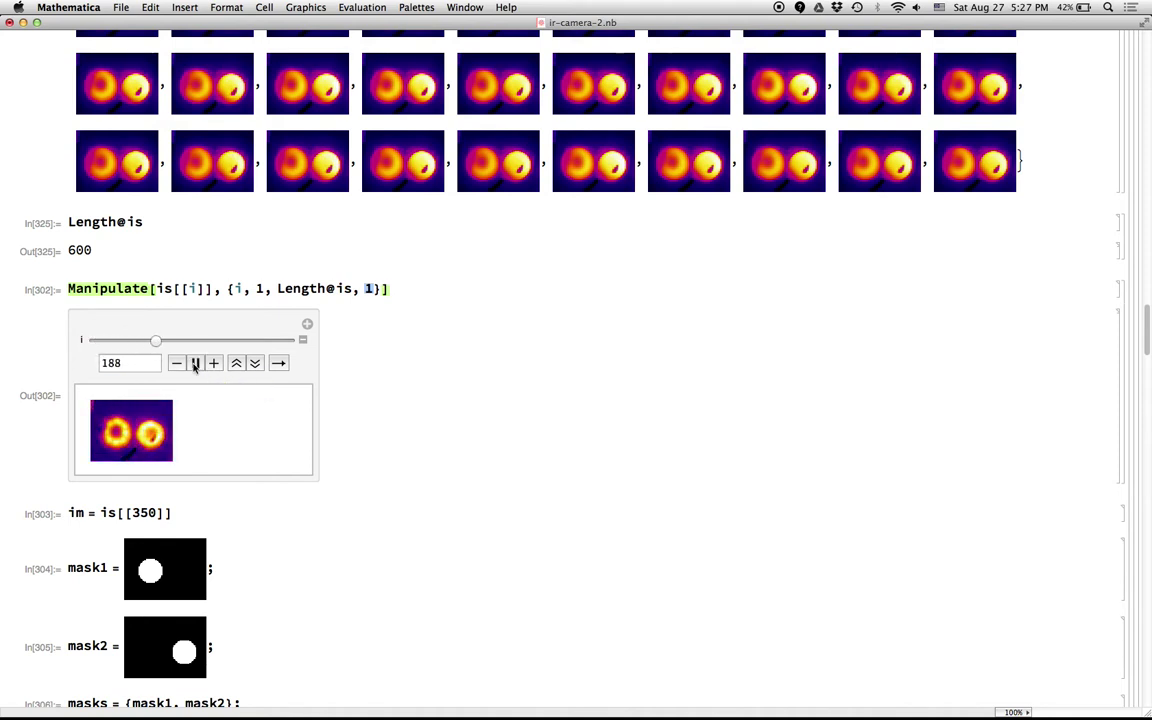
{"action": "left_click", "coordinate": [195, 363]}
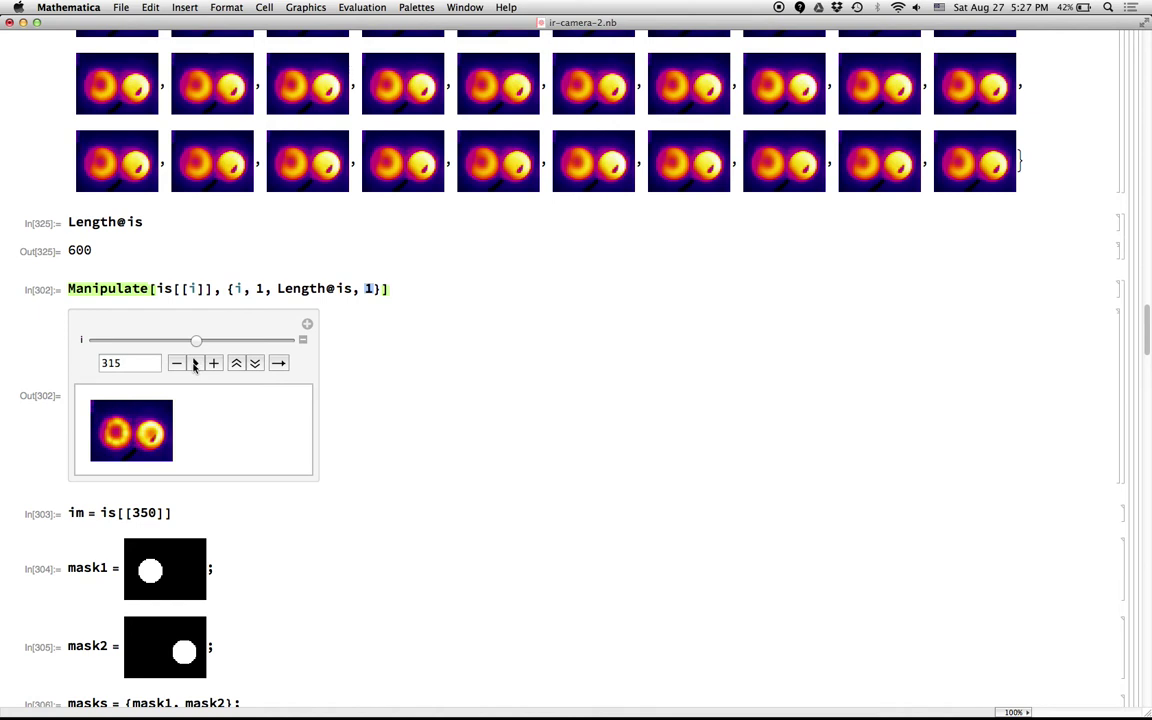
Evaluate im = is[[350]] and enlarge the output image to about 390x290
{"action": "scroll", "coordinate": [345, 502], "scroll_direction": "down", "scroll_amount": 3}
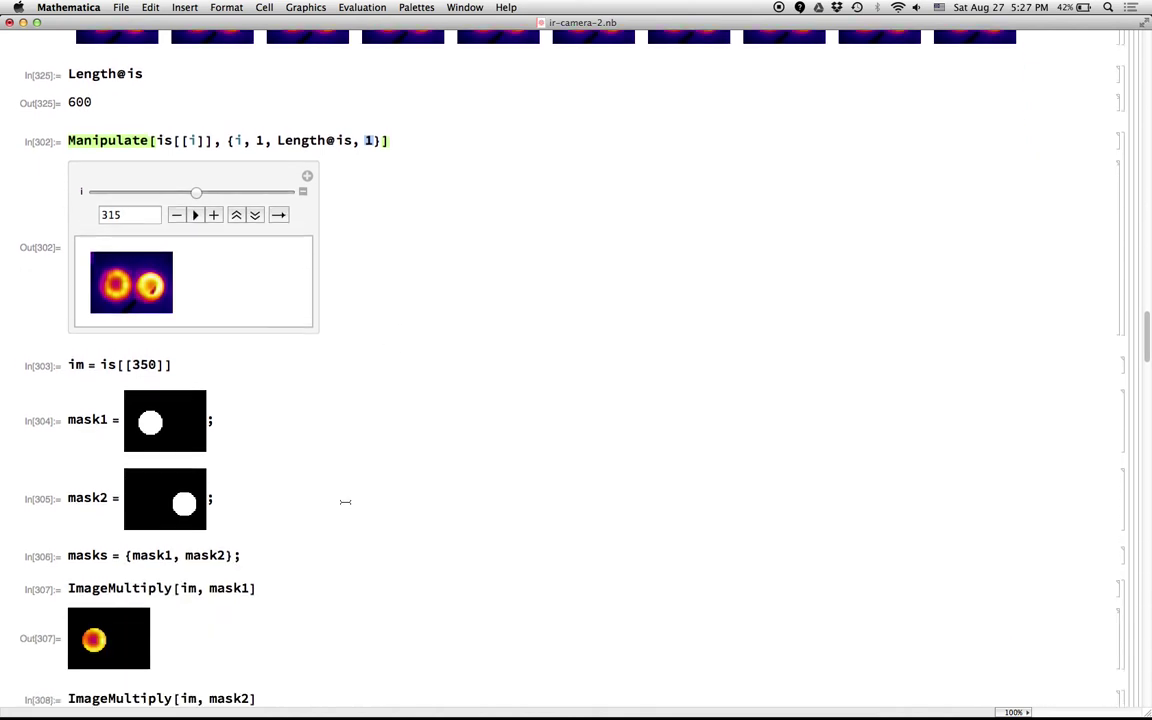
{"action": "left_click", "coordinate": [190, 367]}
{"action": "key", "text": "shift+Return"}
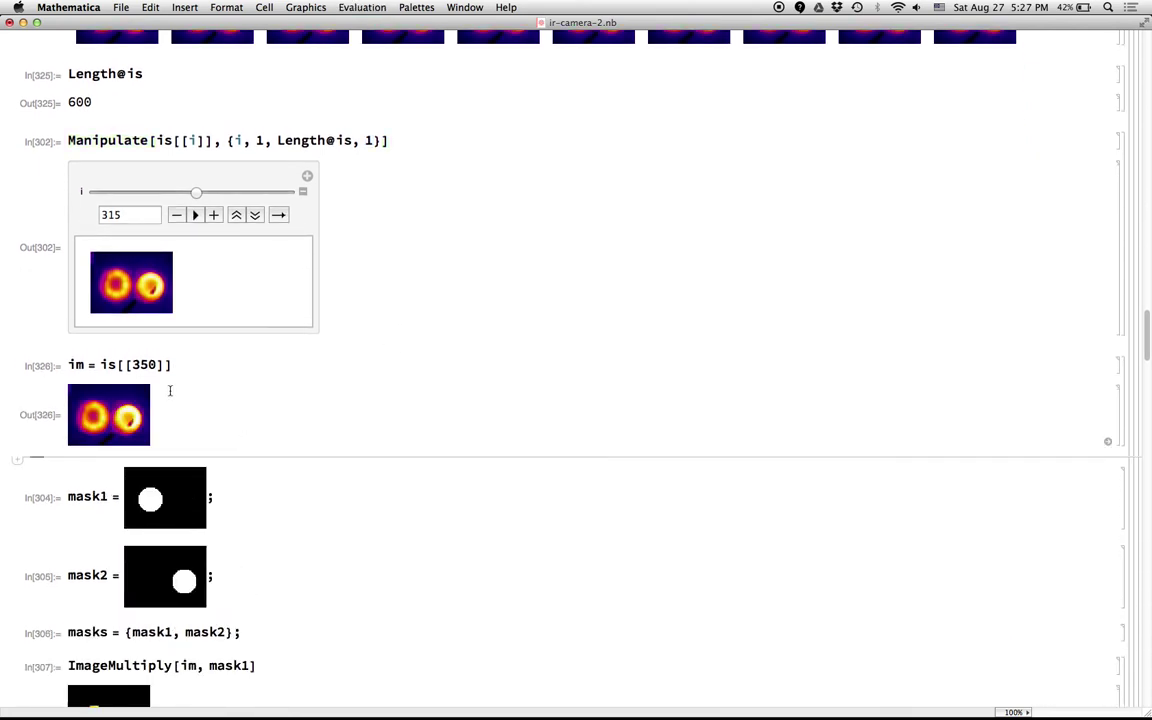
{"action": "left_click", "coordinate": [116, 424]}
{"action": "left_click_drag", "start_coordinate": [147, 441], "coordinate": [473, 607]}
{"action": "scroll", "coordinate": [550, 583], "scroll_direction": "down", "scroll_amount": 5}
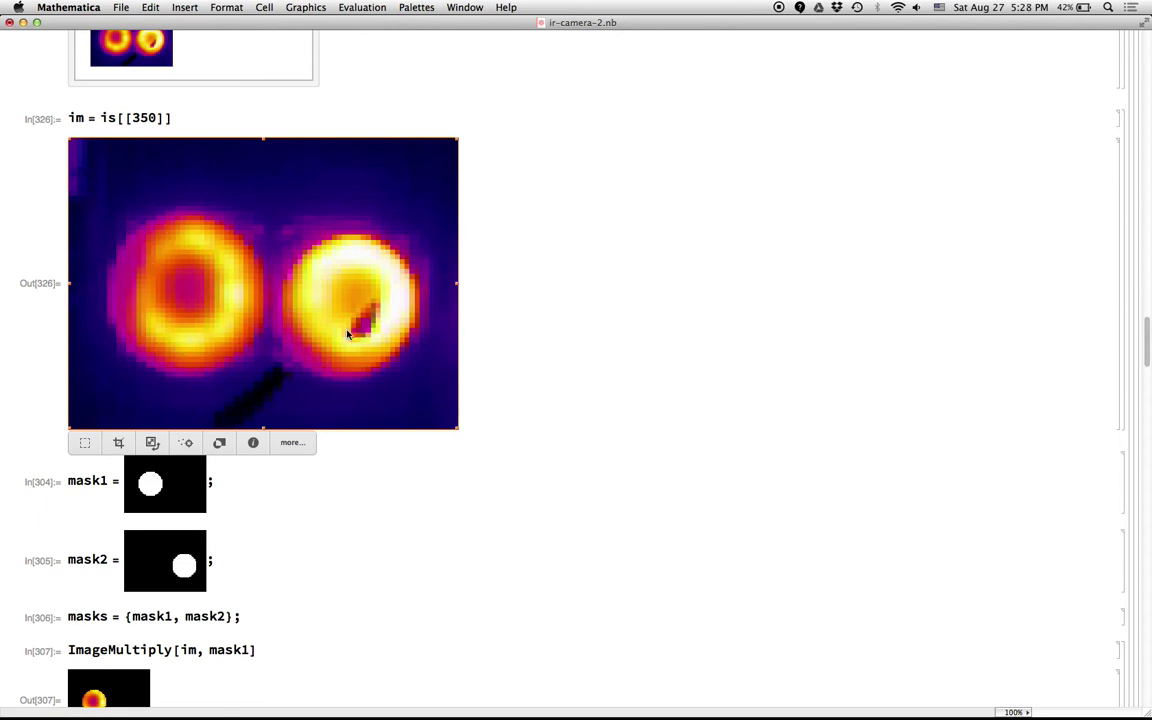
Draw a circular mask over the left pan and copy it as a mask image
{"action": "left_click", "coordinate": [219, 442]}
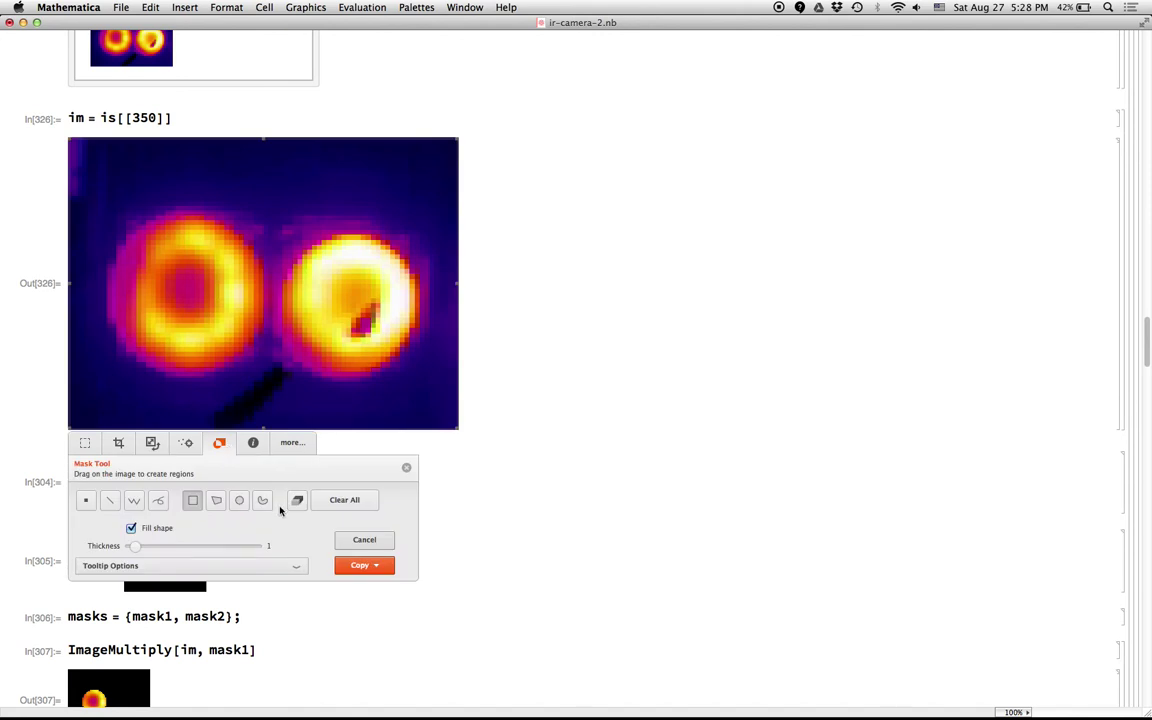
{"action": "left_click", "coordinate": [240, 502]}
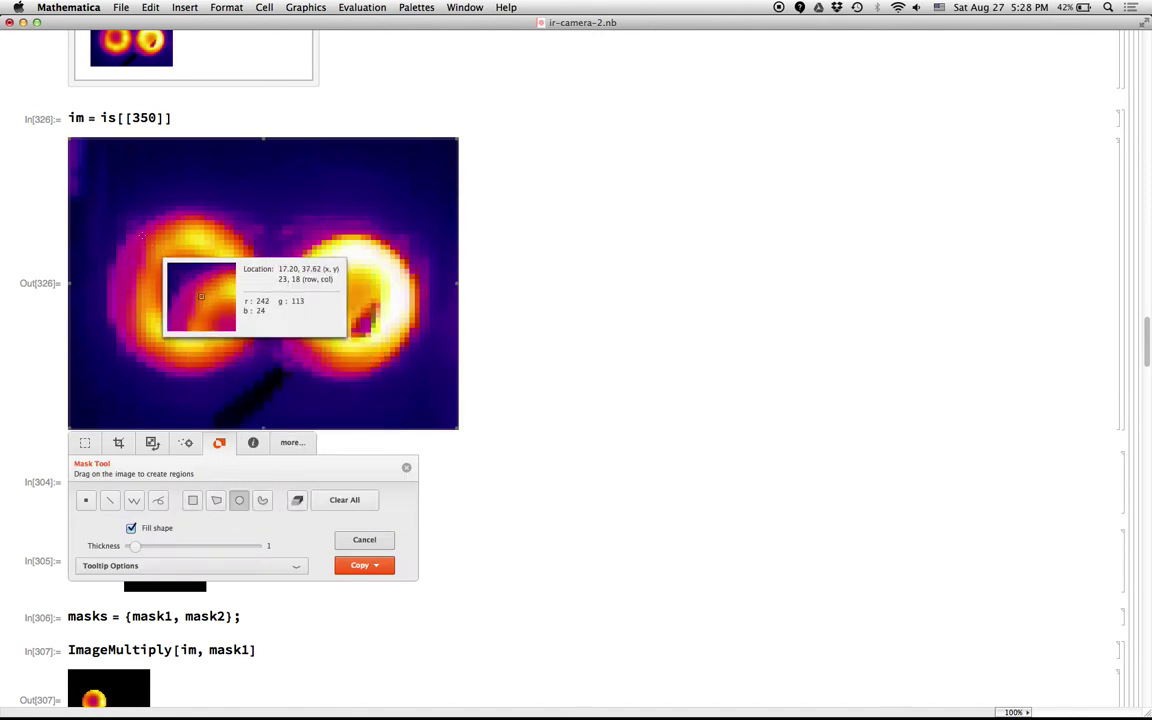
{"action": "left_click_drag", "start_coordinate": [117, 221], "coordinate": [240, 306]}
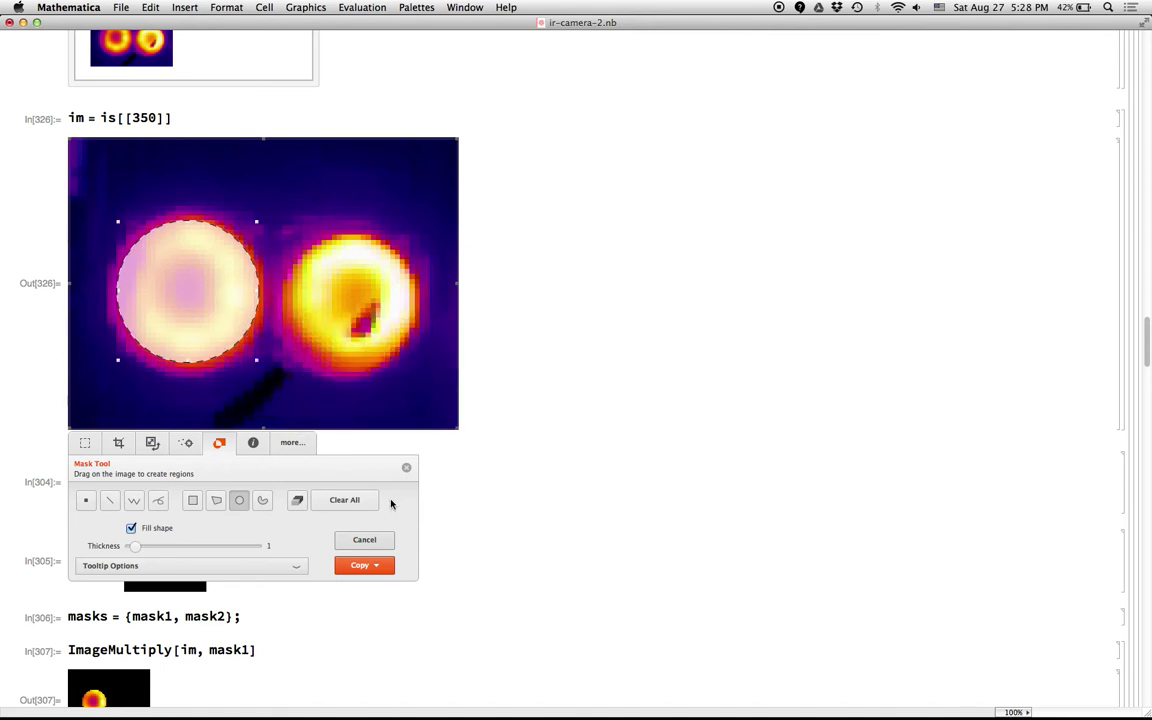
{"action": "left_click", "coordinate": [372, 565]}
{"action": "left_click", "coordinate": [385, 562]}
Assign the pasted circular mask to m, then evaluate ImageMultiply[im, m] and ImageCrop[%] on frame 350
{"action": "left_click", "coordinate": [443, 550]}
{"action": "left_click", "coordinate": [270, 437]}
{"action": "type", "text": "m"}
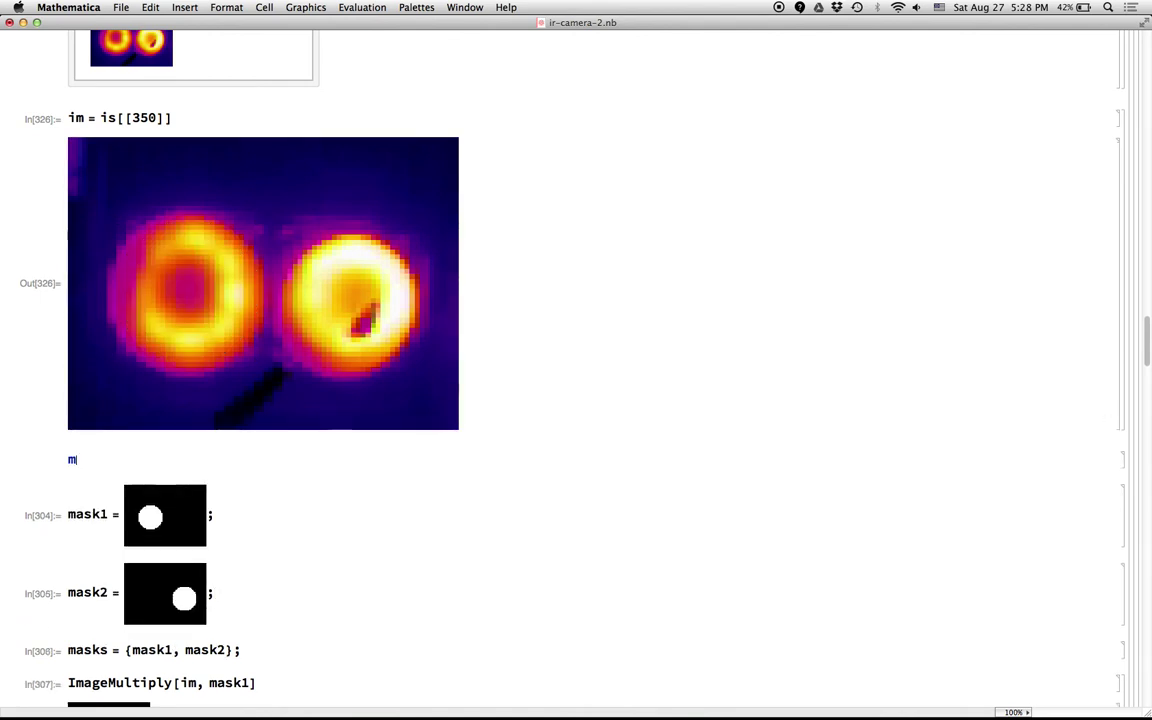
{"action": "type", "text": " ="}
{"action": "key", "text": "super+v"}
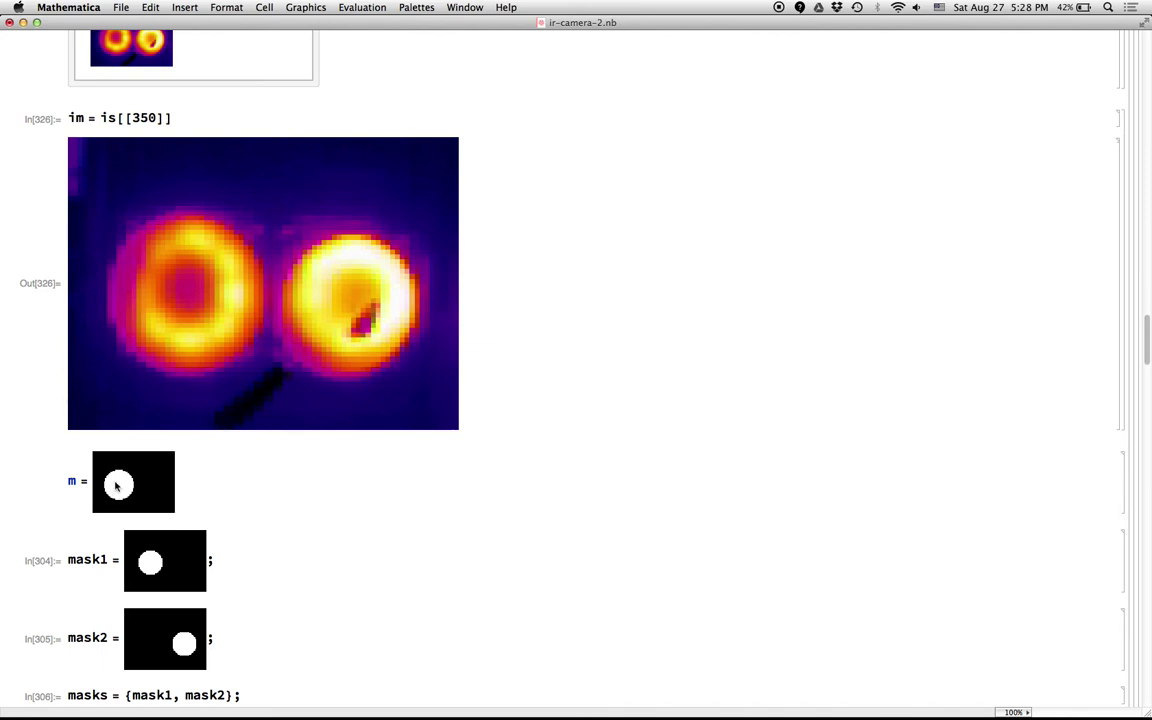
{"action": "key", "text": "shift+Return"}
{"action": "type", "text": "I"}
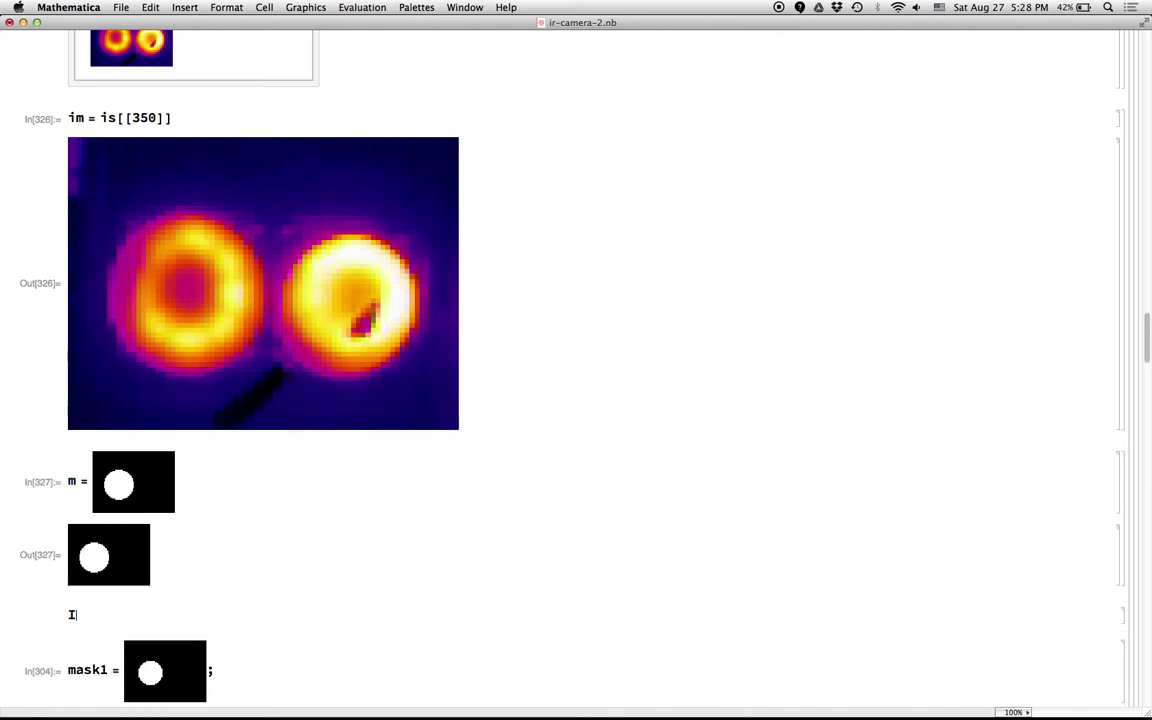
{"action": "type", "text": "mageMultiply[i"}
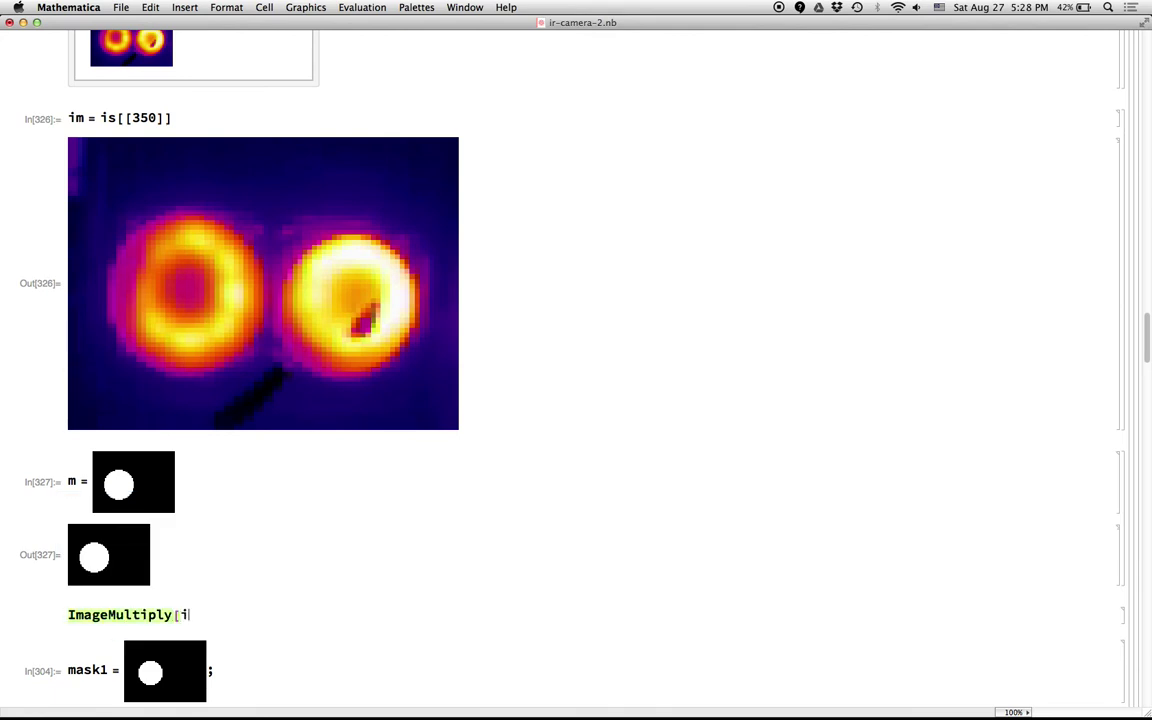
{"action": "type", "text": "m, m]"}
{"action": "key", "text": "shift+Return"}
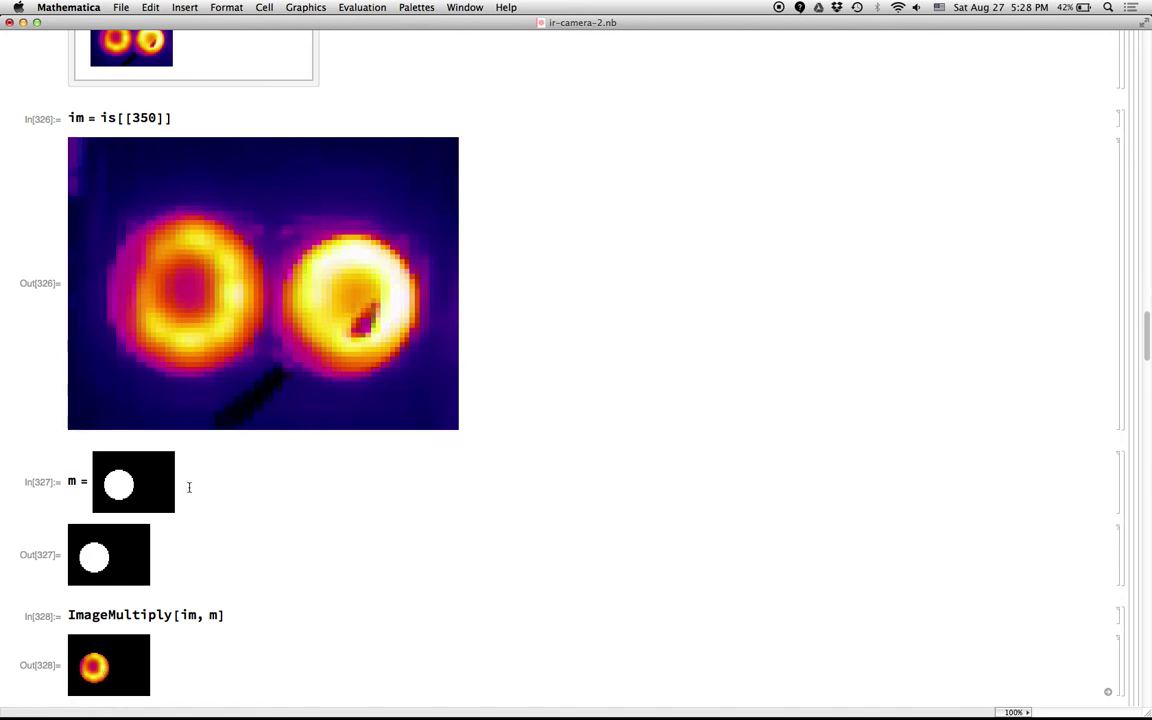
{"action": "type", "text": "ImageCrop"}
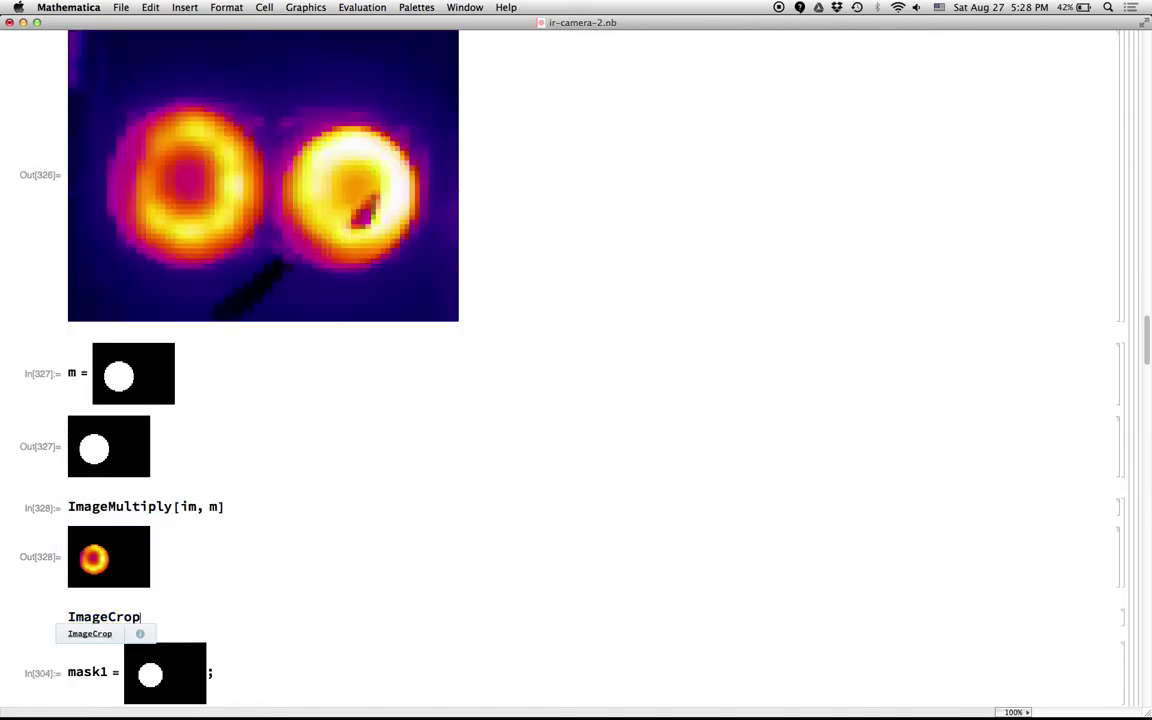
{"action": "type", "text": "[%]"}
{"action": "key", "text": "shift+Return"}
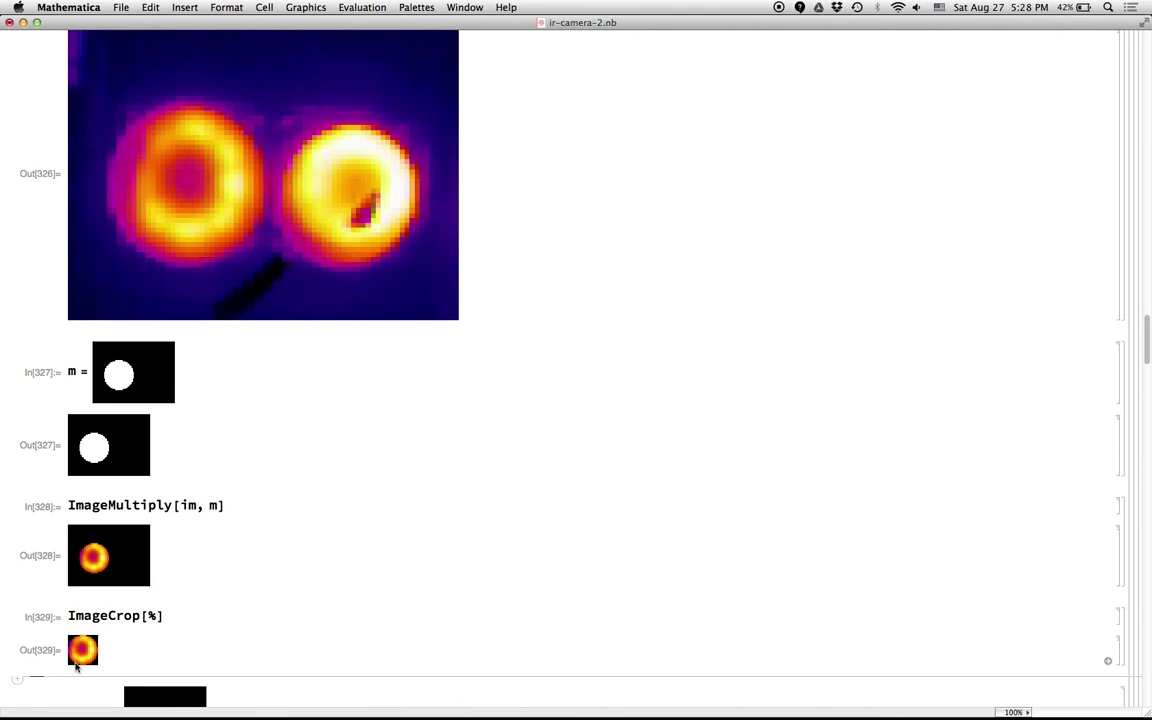
Delete the trial m, ImageMultiply and ImageCrop cells, leaving frame 350 above mask1
{"action": "left_click_drag", "start_coordinate": [88, 657], "coordinate": [152, 336]}
{"action": "key", "text": "BackSpace"}
{"action": "left_click", "coordinate": [264, 381]}
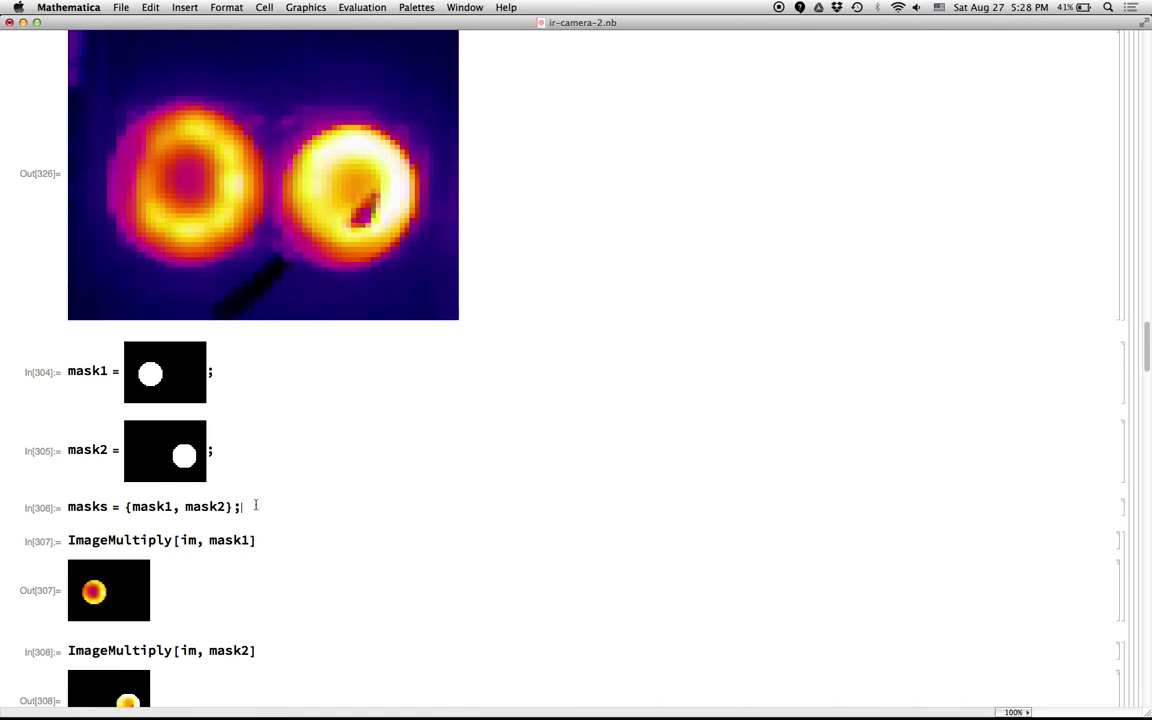
{"action": "scroll", "coordinate": [223, 470], "scroll_direction": "down", "scroll_amount": 5}
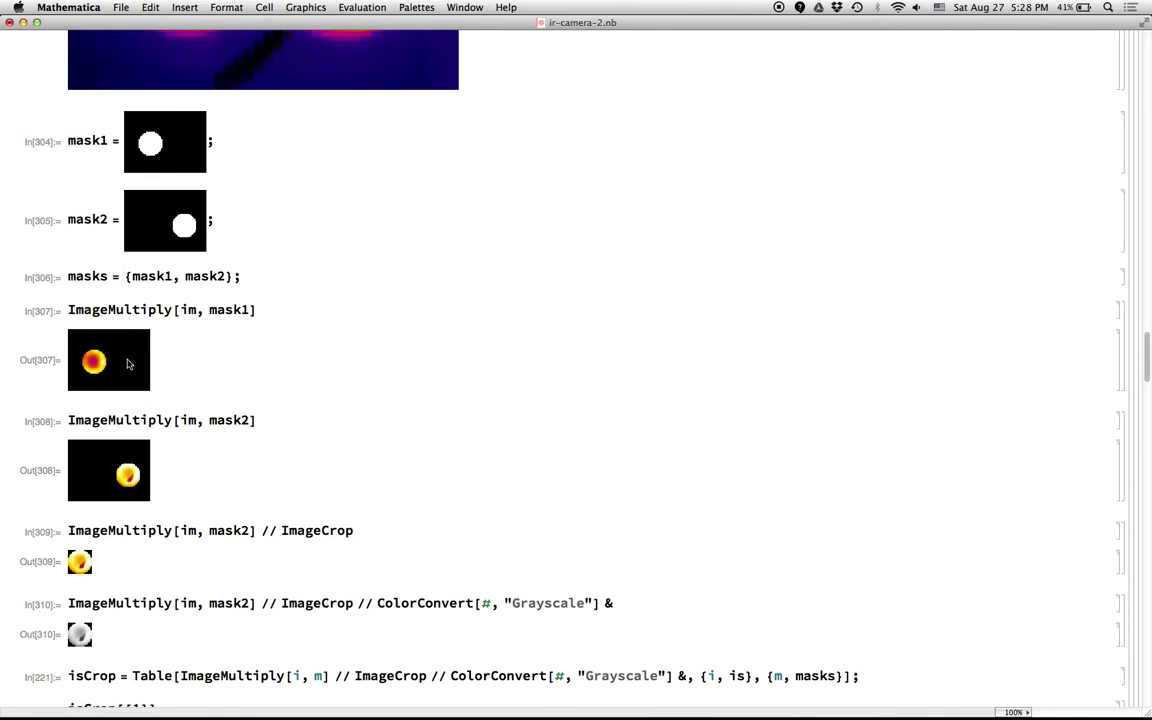
{"action": "scroll", "coordinate": [262, 497], "scroll_direction": "down", "scroll_amount": 3}
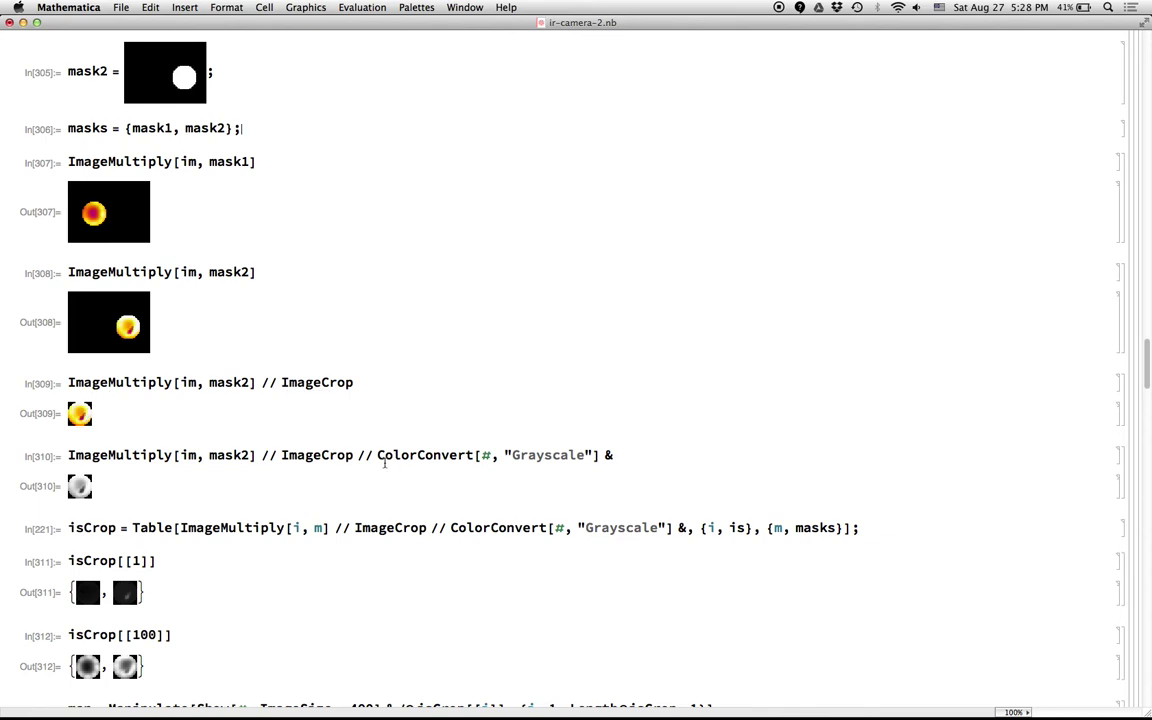
{"action": "left_click_drag", "start_coordinate": [377, 455], "coordinate": [613, 456]}
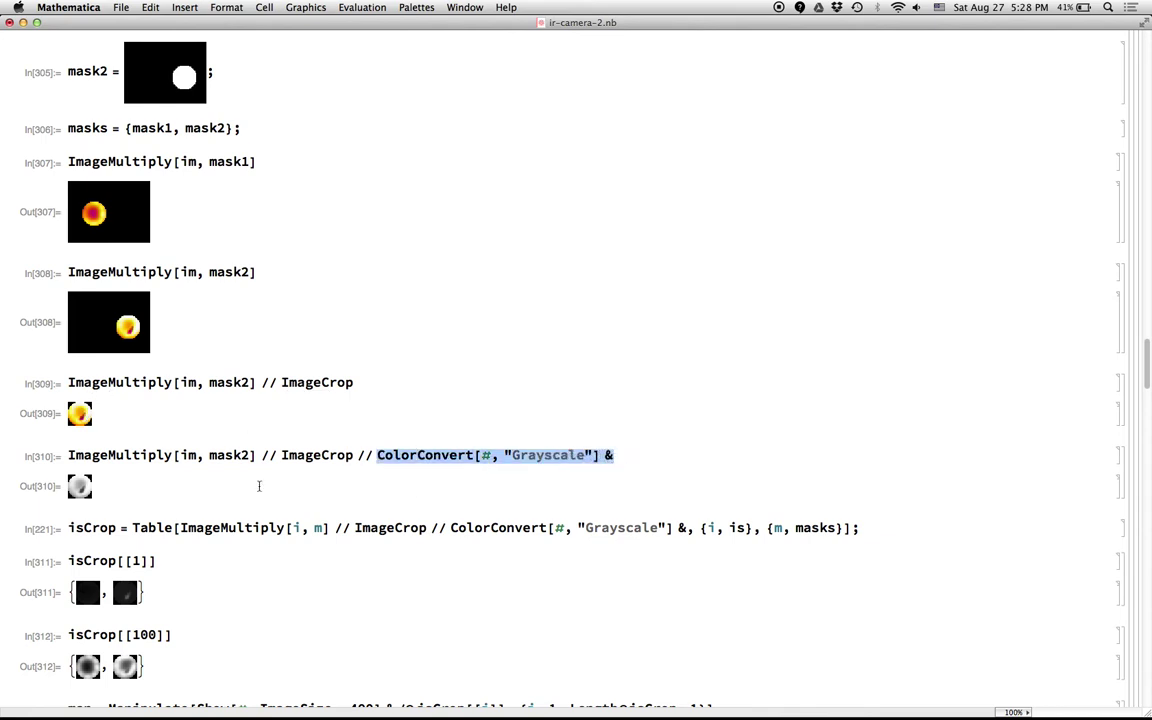
{"action": "left_click", "coordinate": [98, 503]}
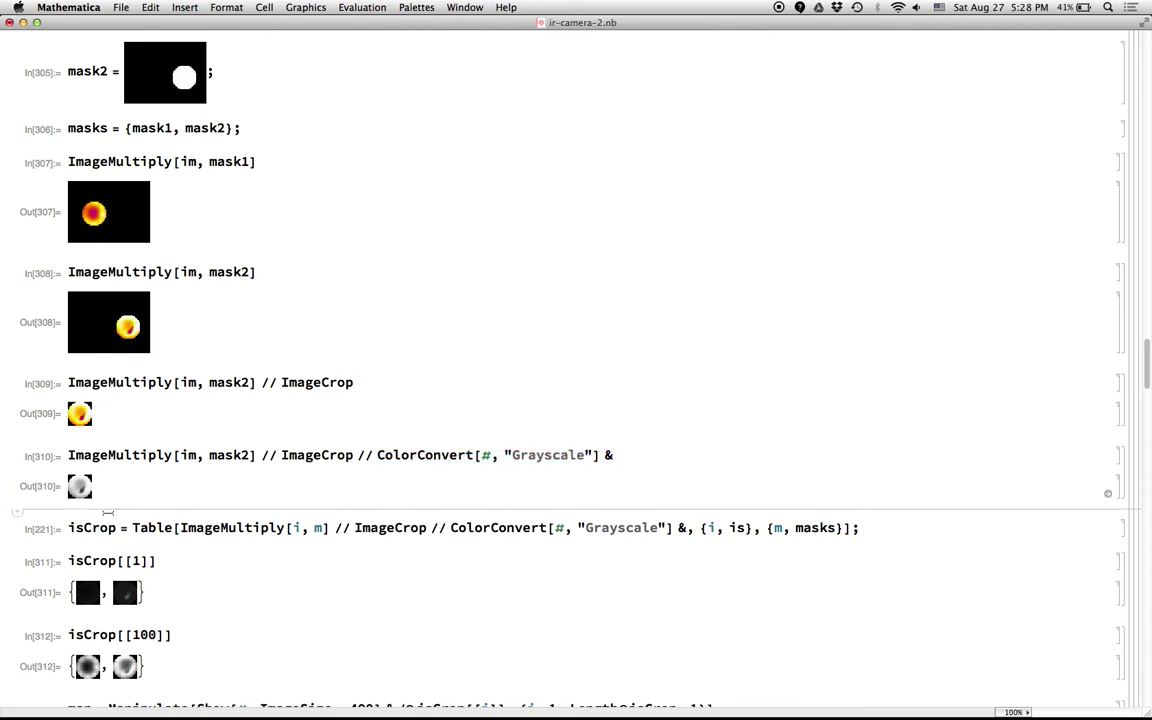
{"action": "scroll", "coordinate": [270, 555], "scroll_direction": "down", "scroll_amount": 3}
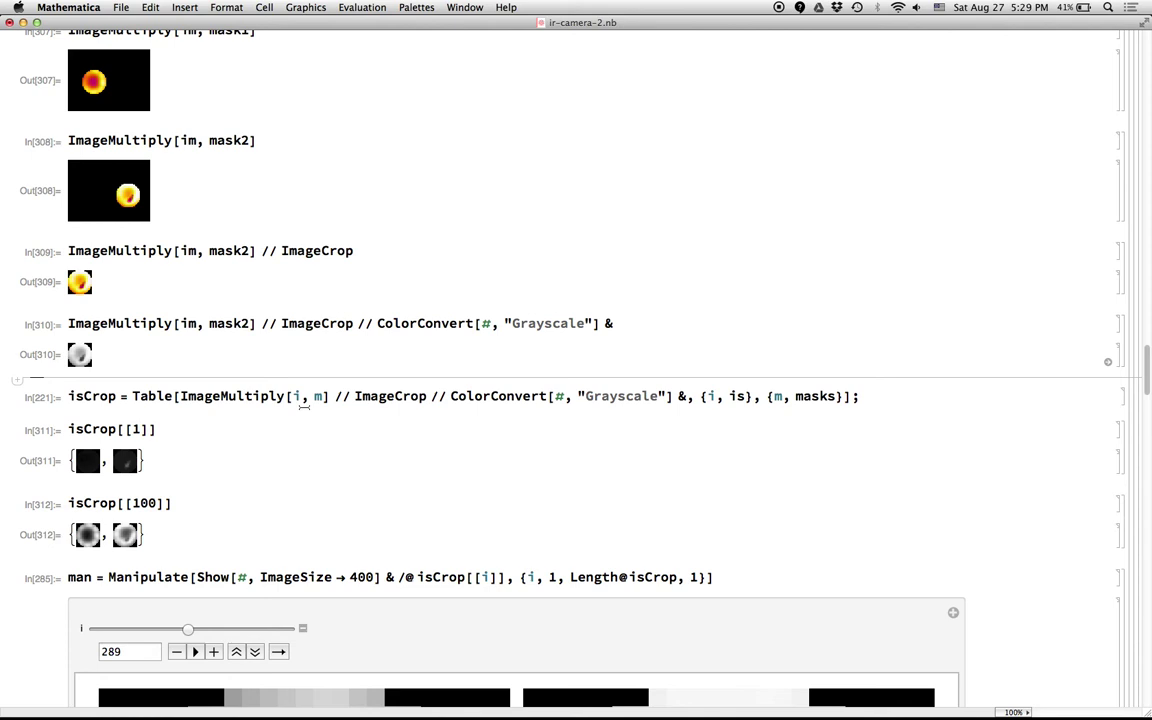
{"action": "double_click", "coordinate": [154, 396]}
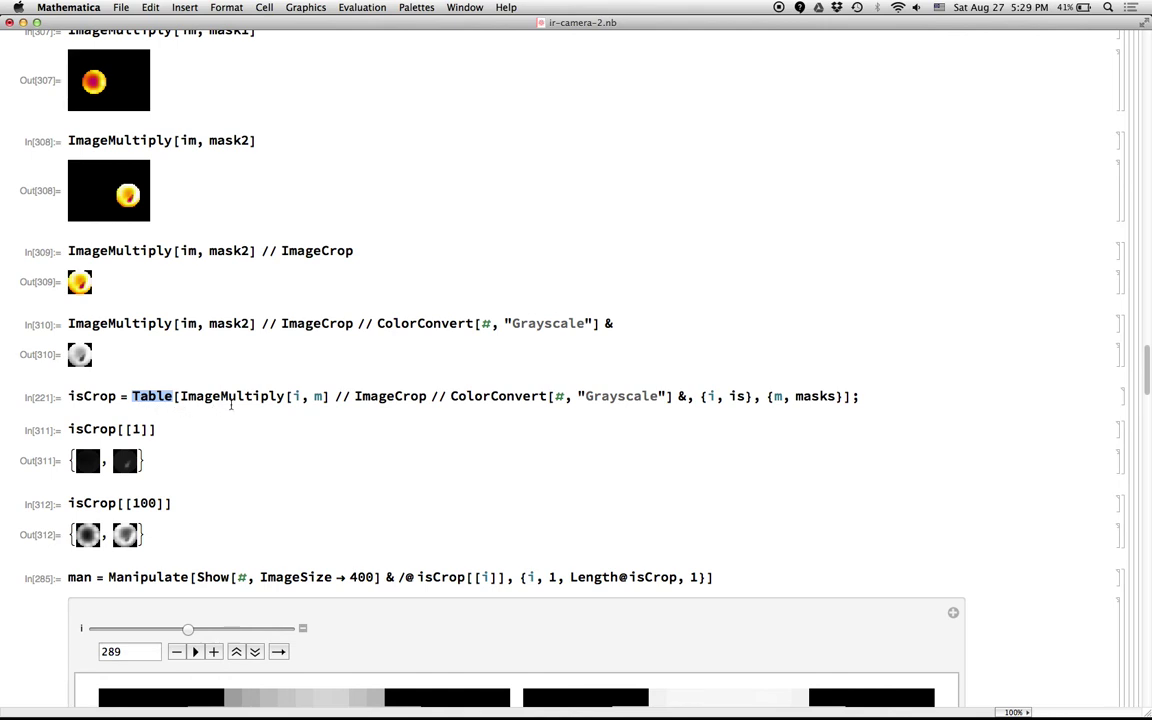
{"action": "double_click", "coordinate": [257, 396]}
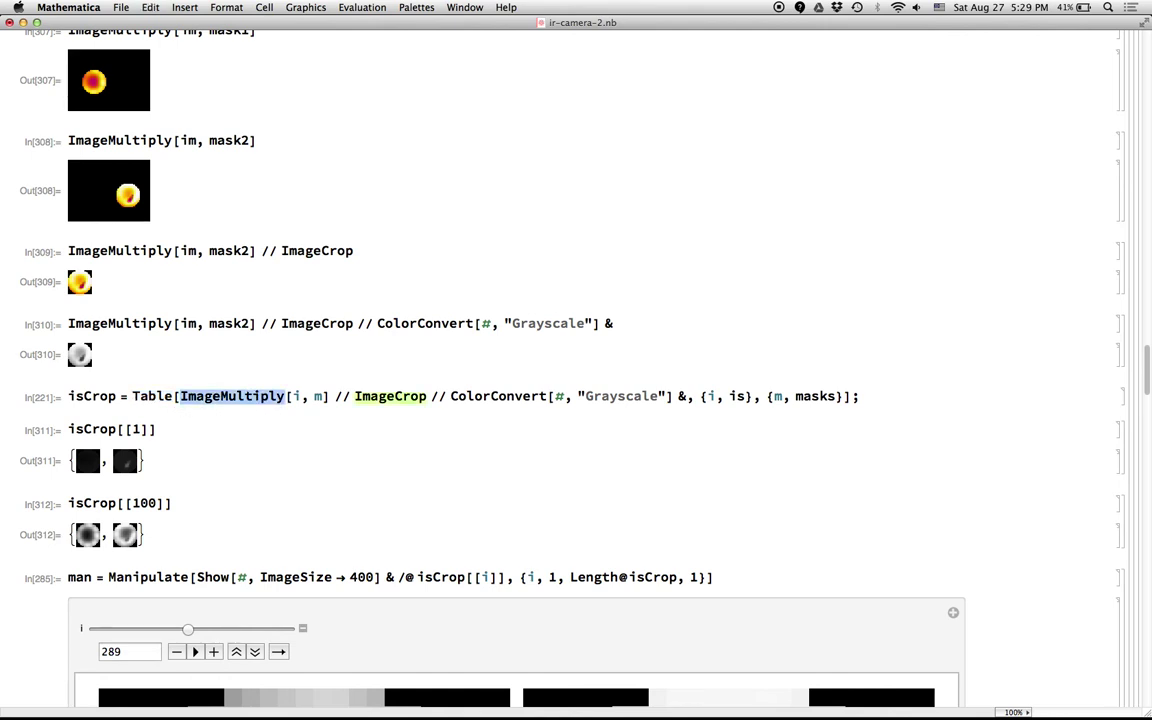
{"action": "key", "text": "super+period"}
{"action": "left_click_drag", "start_coordinate": [704, 395], "coordinate": [841, 393]}
{"action": "left_click", "coordinate": [736, 397]}
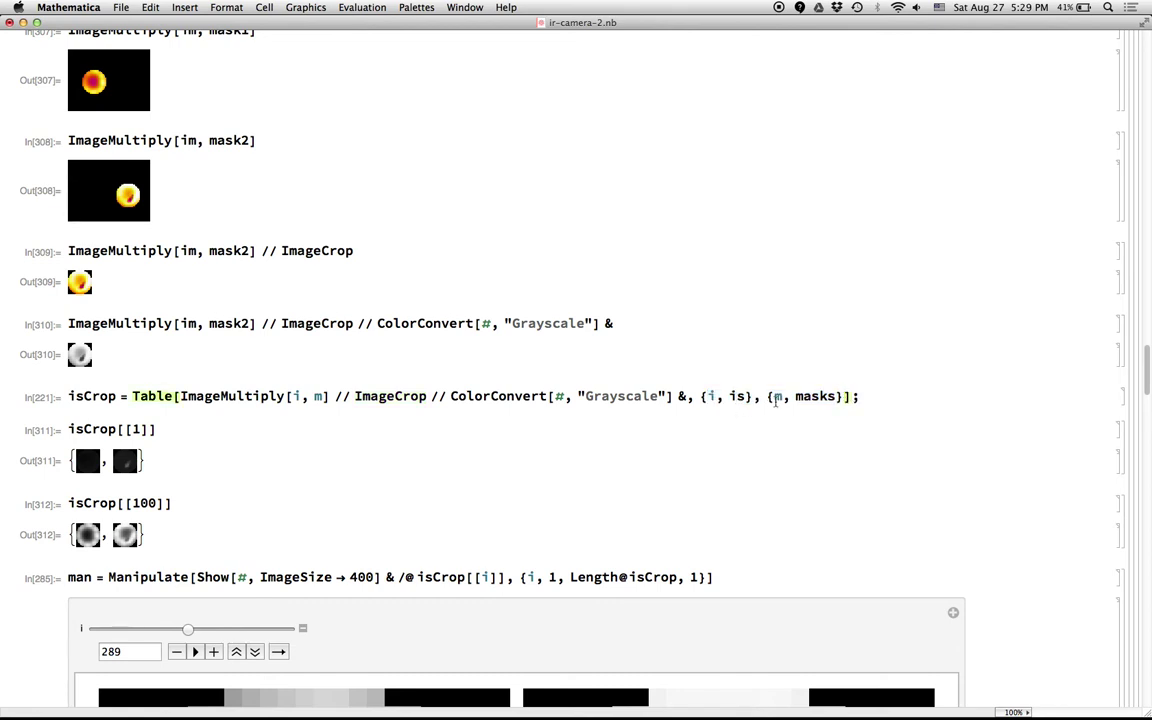
{"action": "double_click", "coordinate": [819, 397]}
{"action": "left_click", "coordinate": [819, 397]}
{"action": "double_click", "coordinate": [736, 397]}
{"action": "left_click", "coordinate": [736, 397]}
{"action": "left_click", "coordinate": [260, 397]}
{"action": "left_click", "coordinate": [260, 397]}
{"action": "left_click", "coordinate": [492, 397]}
{"action": "left_click", "coordinate": [231, 396]}
{"action": "key", "text": "super+period"}
{"action": "key", "text": "super+period"}
{"action": "key", "text": "super+period"}
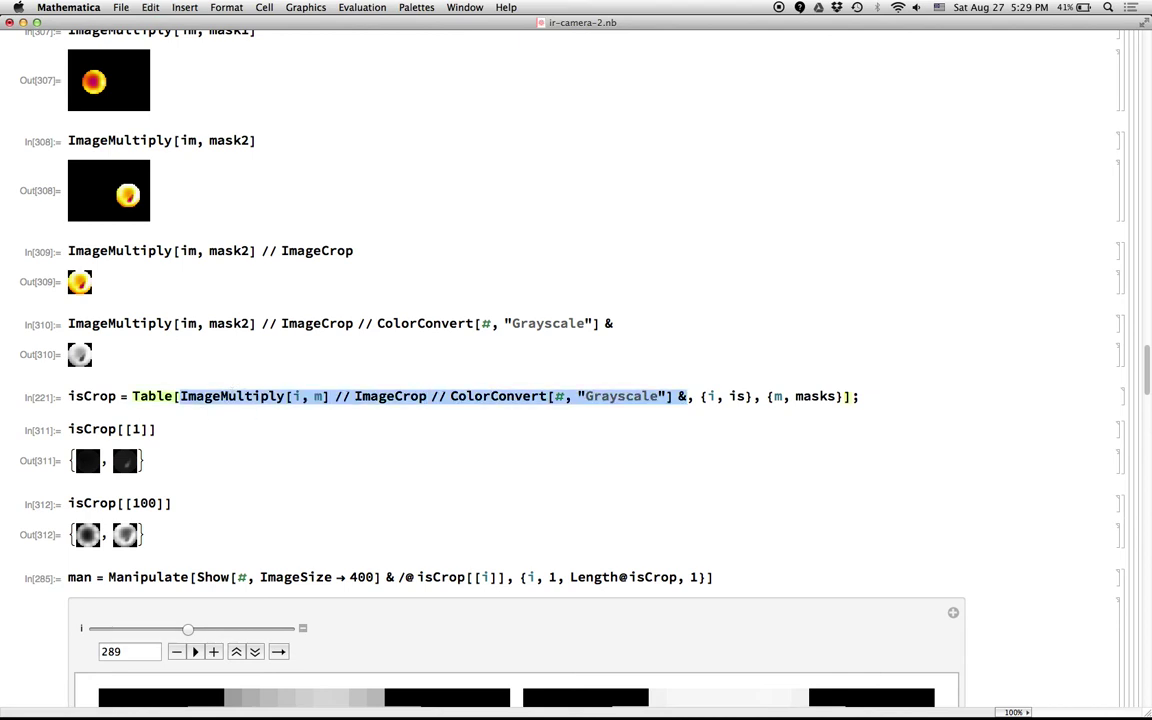
{"action": "left_click", "coordinate": [143, 392]}
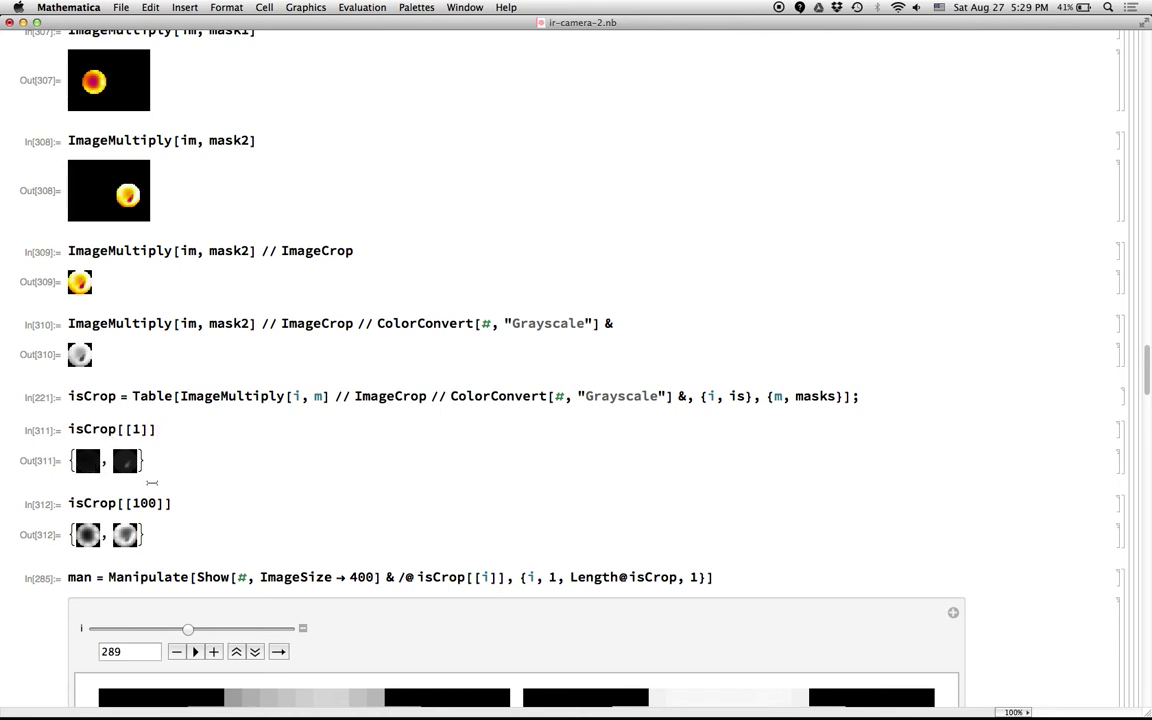
{"action": "left_click", "coordinate": [177, 505]}
Scrub the In[285] Manipulate's i slider so the side-by-side pan images show frame 427
{"action": "scroll", "coordinate": [182, 538], "scroll_direction": "down", "scroll_amount": 5}
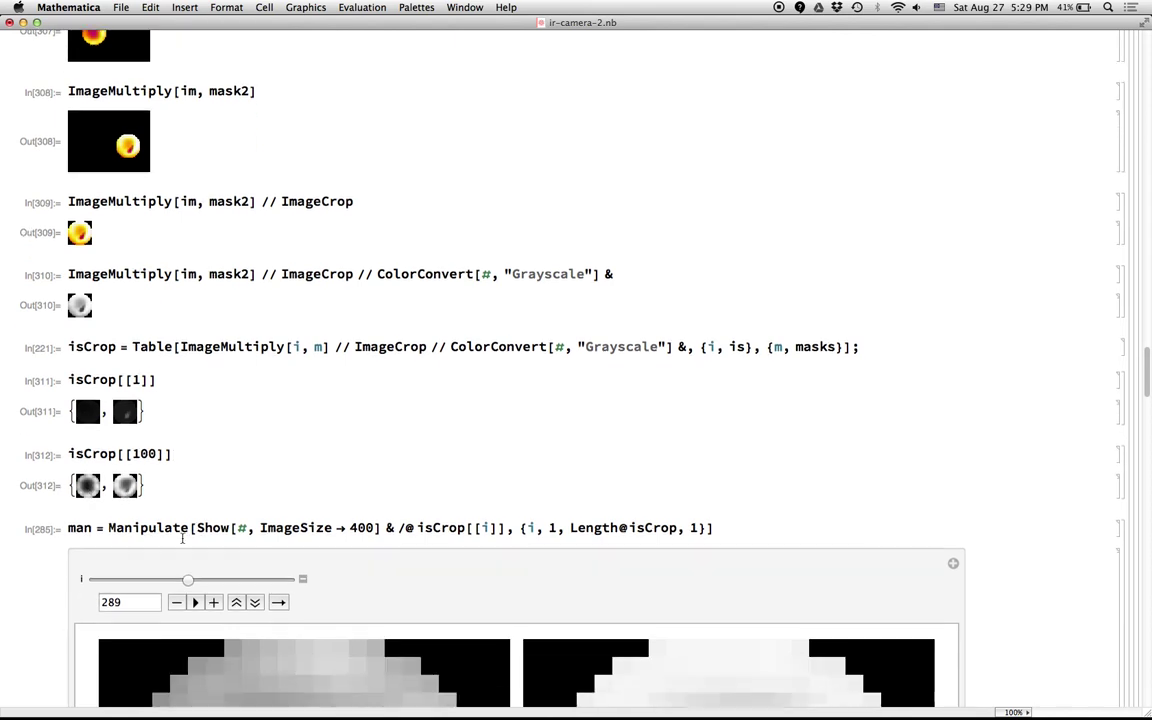
{"action": "scroll", "coordinate": [182, 538], "scroll_direction": "down", "scroll_amount": 3}
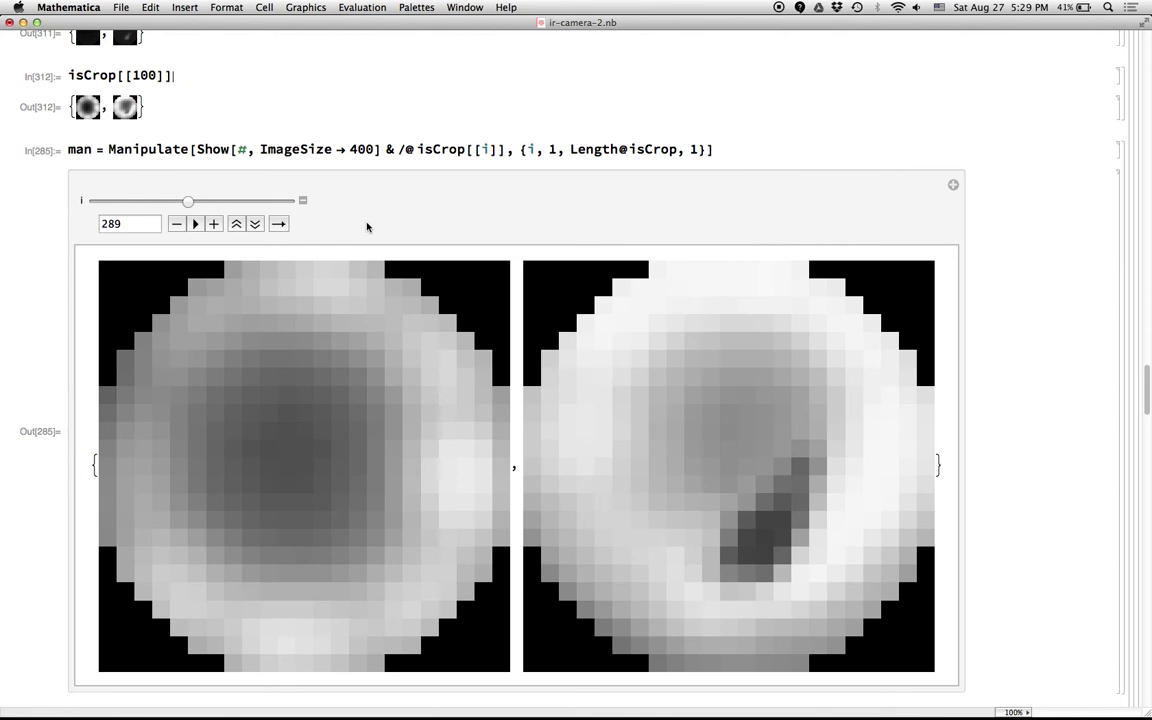
{"action": "double_click", "coordinate": [144, 149]}
{"action": "left_click", "coordinate": [155, 149]}
{"action": "left_click_drag", "start_coordinate": [154, 200], "coordinate": [250, 212]}
{"action": "scroll", "coordinate": [476, 345], "scroll_direction": "down", "scroll_amount": 3}
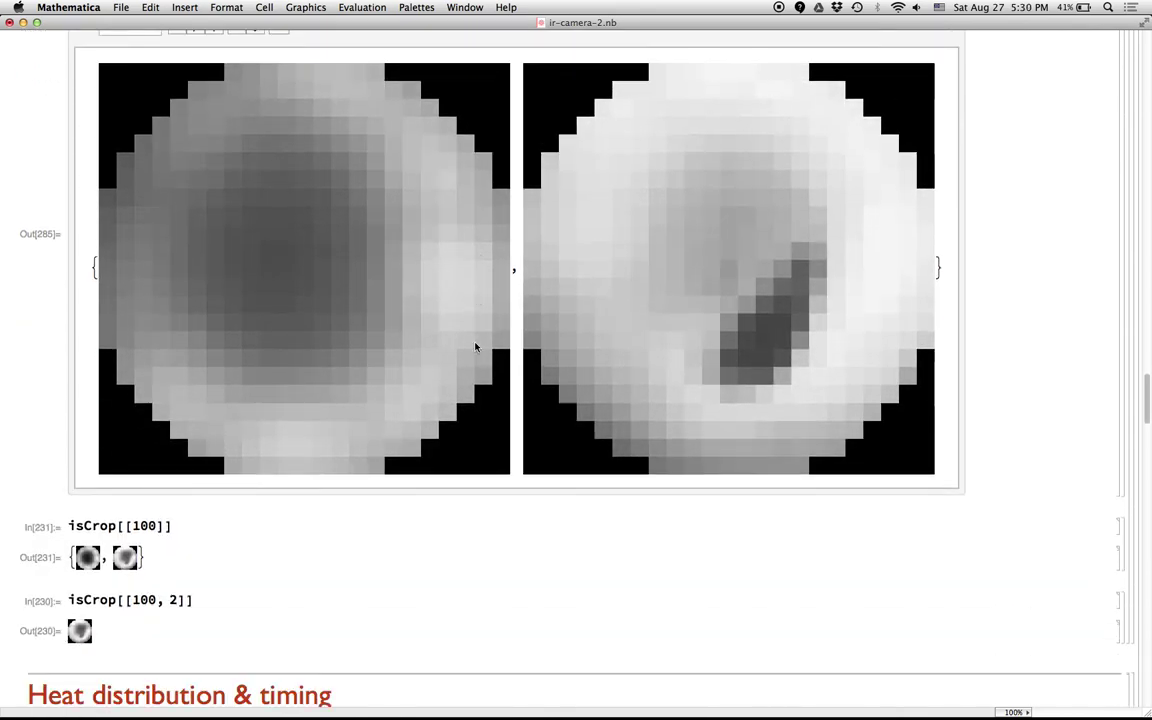
{"action": "scroll", "coordinate": [476, 347], "scroll_direction": "down", "scroll_amount": 6}
{"action": "scroll", "coordinate": [476, 347], "scroll_direction": "up", "scroll_amount": 6}
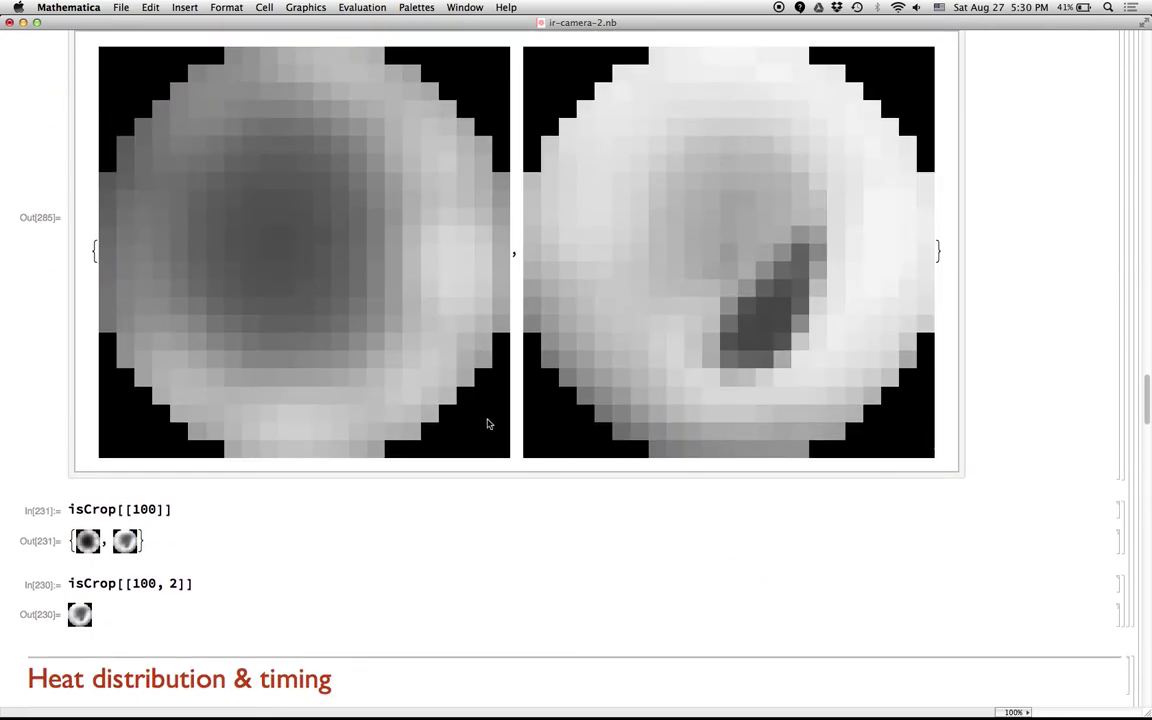
Scroll to the Heat distribution & timing section and highlight ImageLevels[#, 10] in In[316]
{"action": "scroll", "coordinate": [488, 426], "scroll_direction": "down", "scroll_amount": 9}
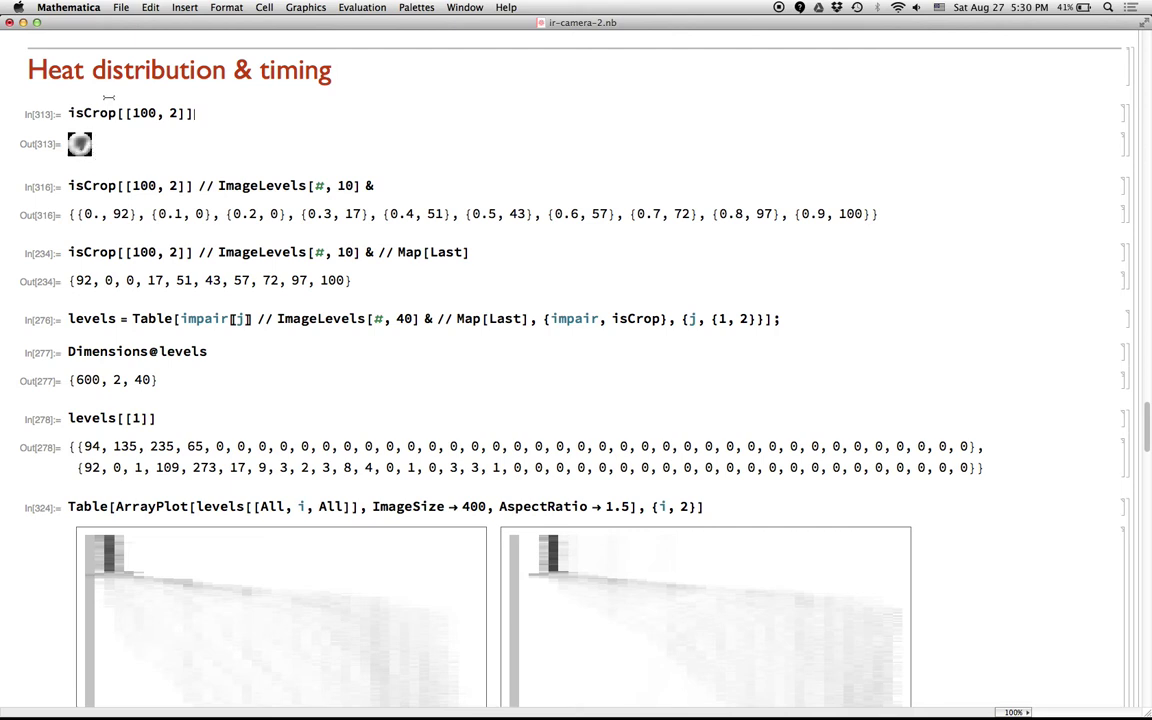
{"action": "left_click", "coordinate": [98, 112]}
{"action": "left_click_drag", "start_coordinate": [218, 186], "coordinate": [367, 187]}
{"action": "left_click", "coordinate": [390, 184]}
Point out Out[316] bins: the 92 count, levels 0.1 and 0.2 (zero count), and 0.9 with 100
{"action": "double_click", "coordinate": [121, 213]}
{"action": "double_click", "coordinate": [86, 213]}
{"action": "double_click", "coordinate": [160, 213]}
{"action": "left_click", "coordinate": [174, 213]}
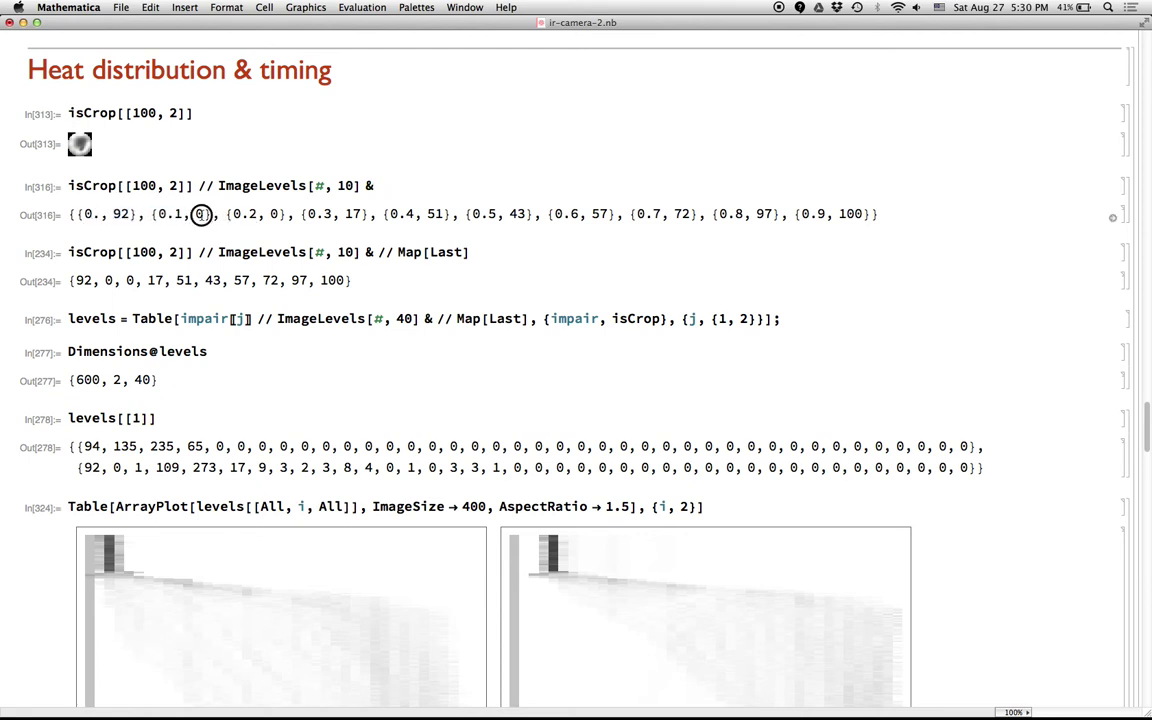
{"action": "double_click", "coordinate": [274, 213]}
{"action": "double_click", "coordinate": [850, 213]}
{"action": "double_click", "coordinate": [810, 213]}
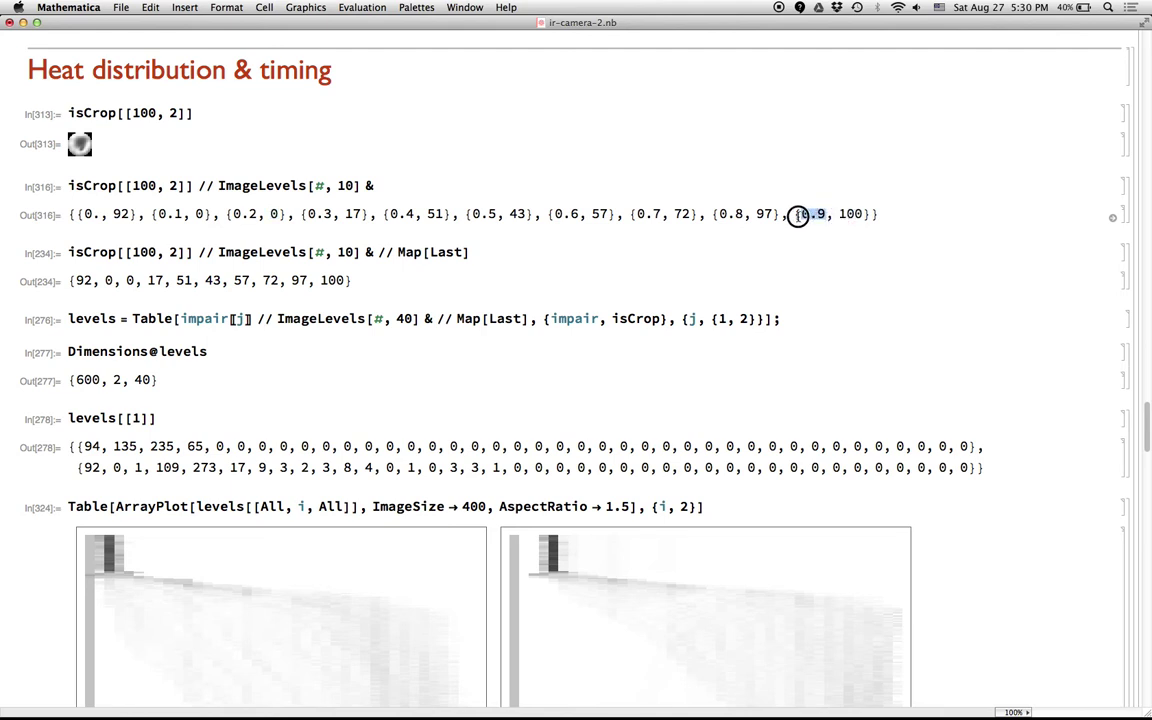
{"action": "left_click", "coordinate": [662, 241]}
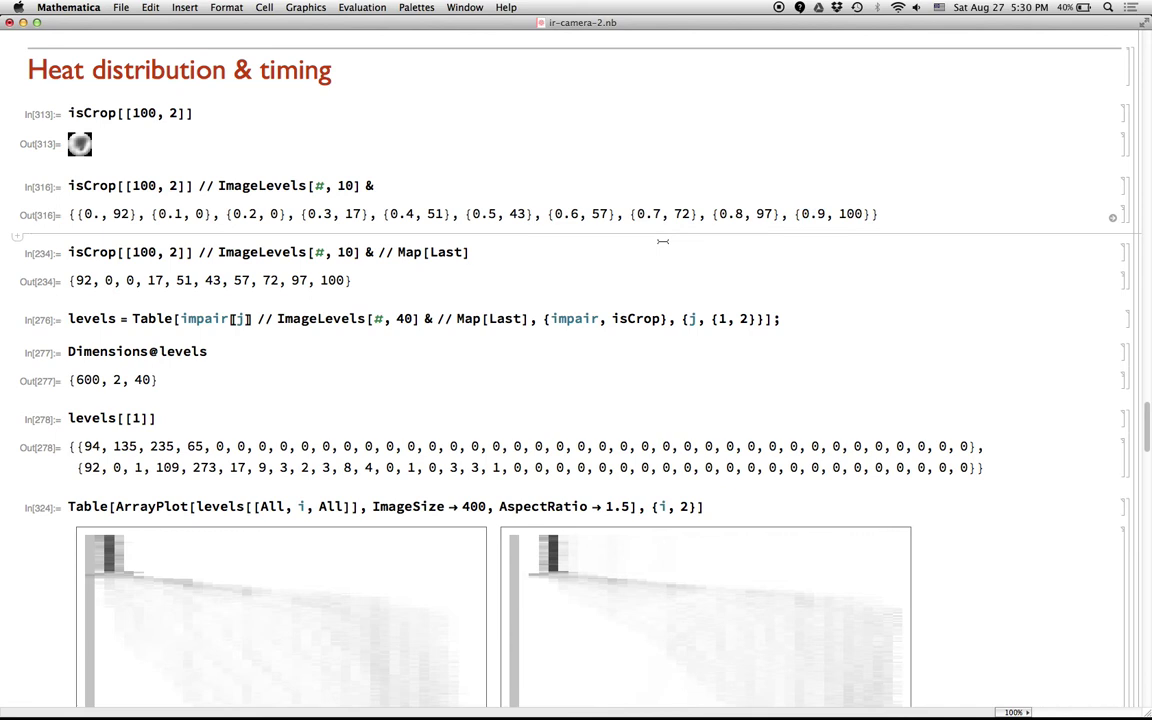
{"action": "type", "text": "mask1"}
{"action": "key", "text": "shift+Return"}
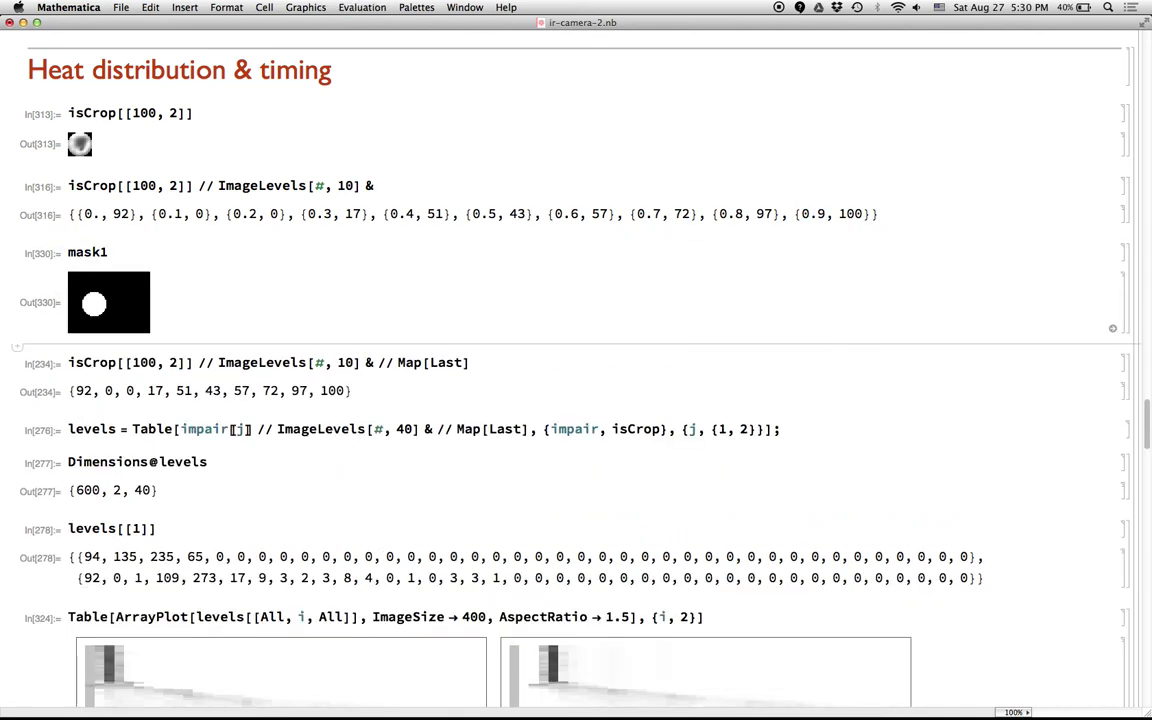
{"action": "type", "text": "mask1"}
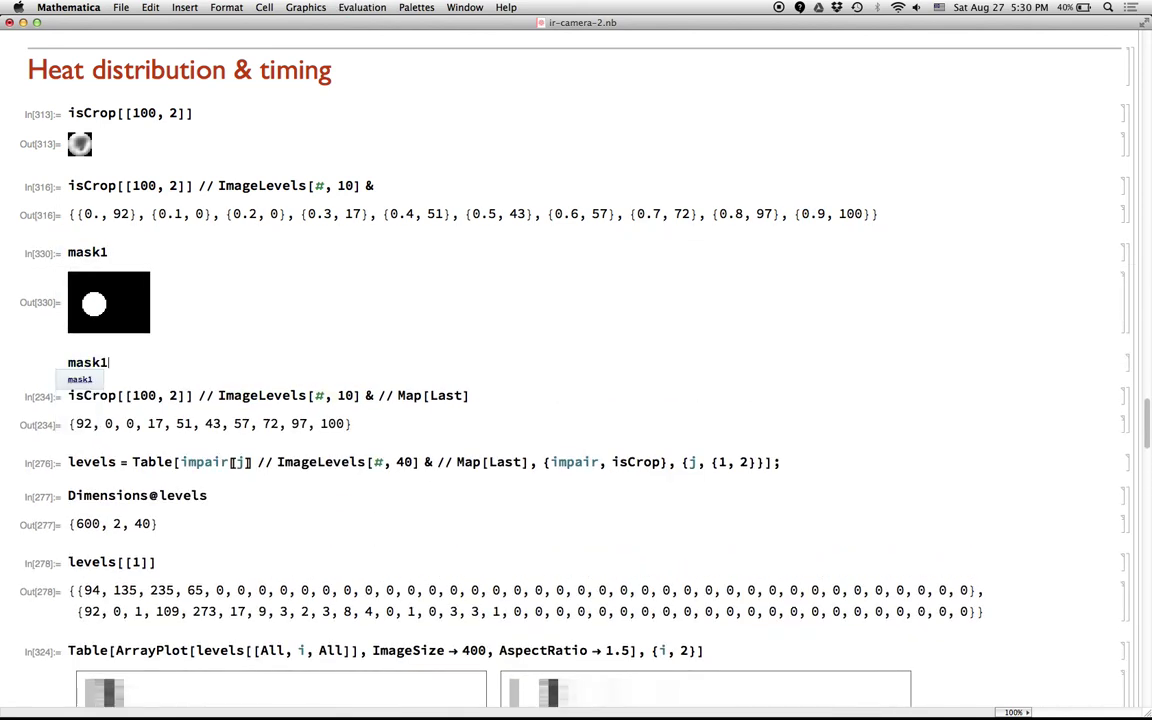
{"action": "type", "text": " // ImageLevels[#, 10]"}
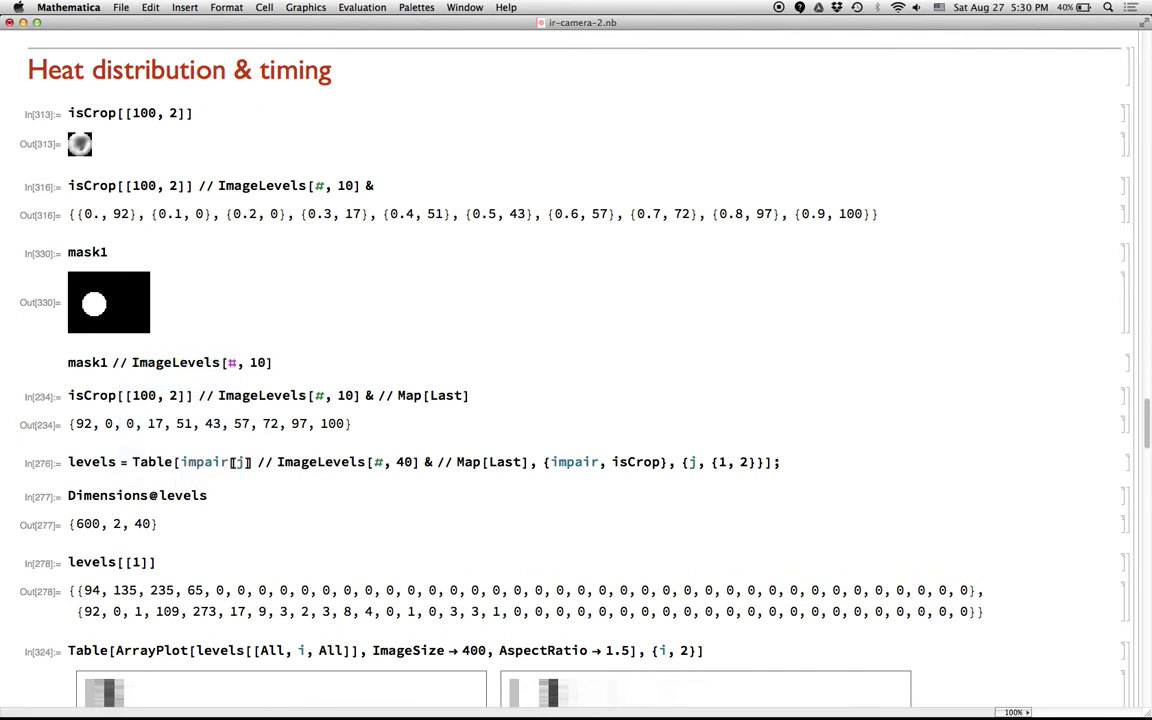
{"action": "type", "text": " &"}
{"action": "key", "text": "shift+Return"}
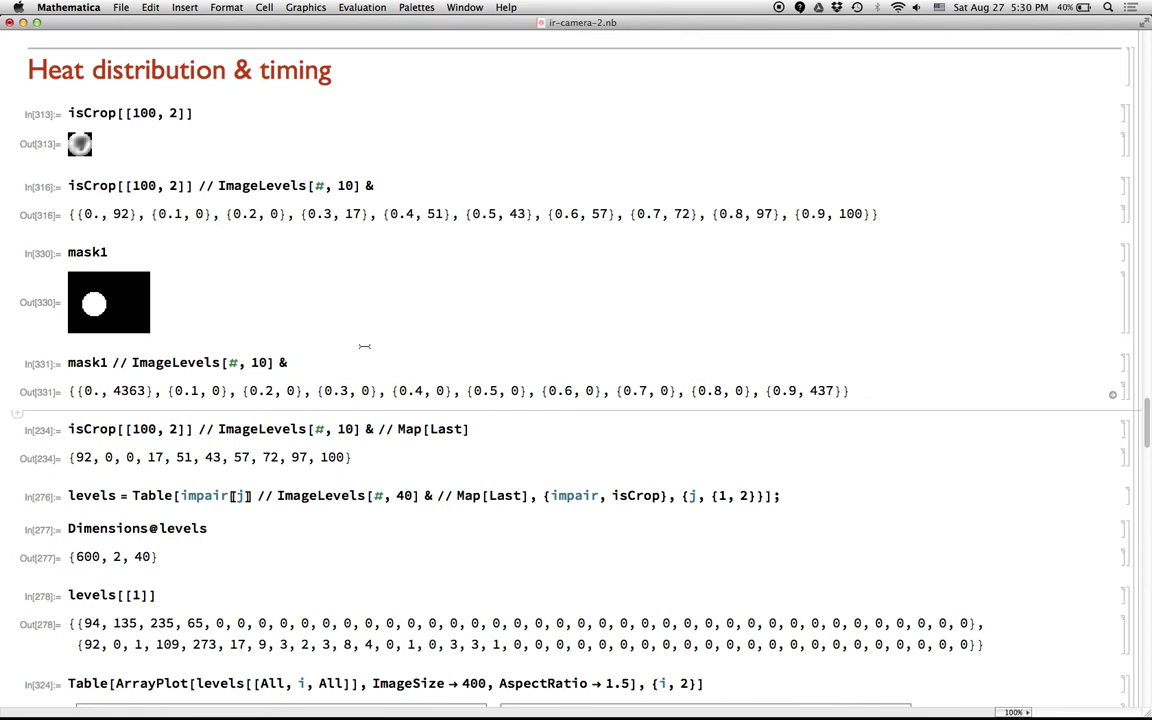
{"action": "double_click", "coordinate": [129, 392]}
{"action": "left_click", "coordinate": [90, 392]}
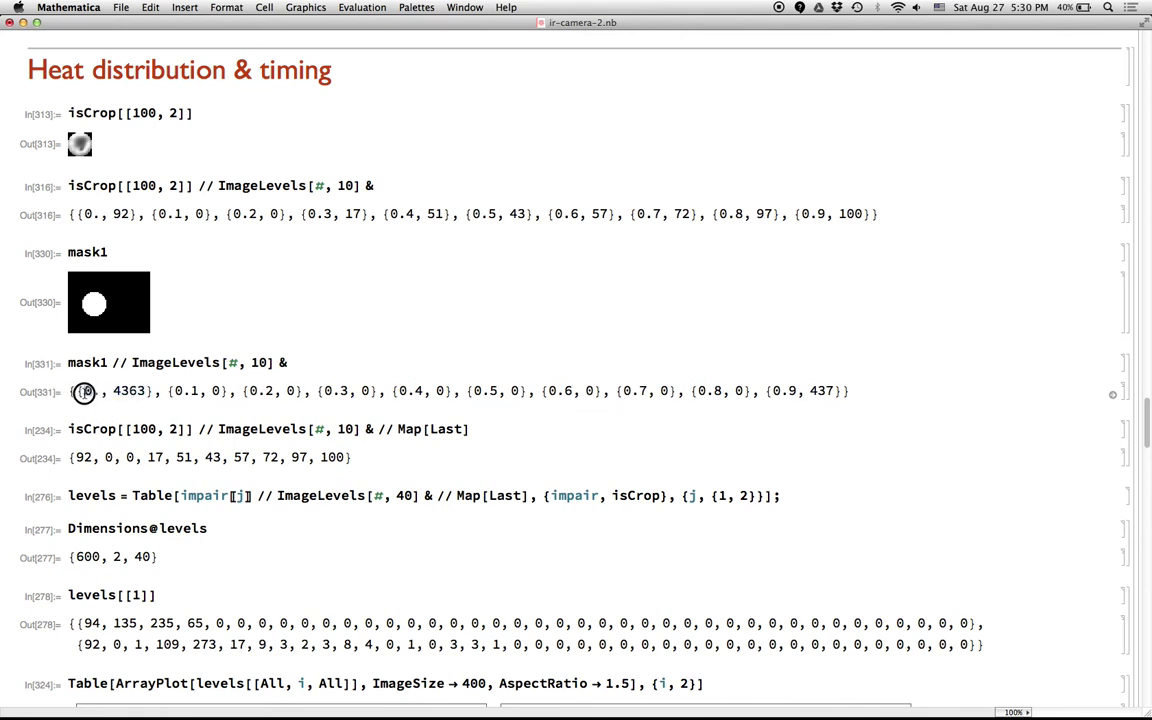
{"action": "double_click", "coordinate": [822, 391]}
{"action": "double_click", "coordinate": [784, 391]}
{"action": "left_click", "coordinate": [769, 402]}
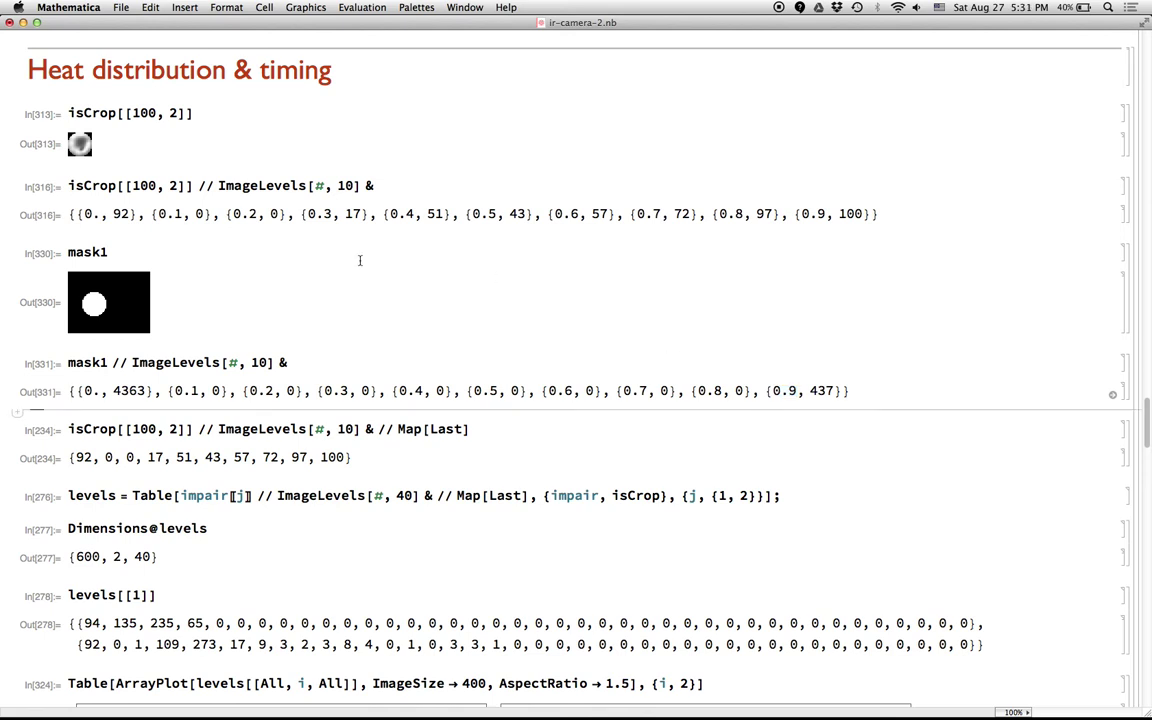
{"action": "key", "text": "BackSpace"}
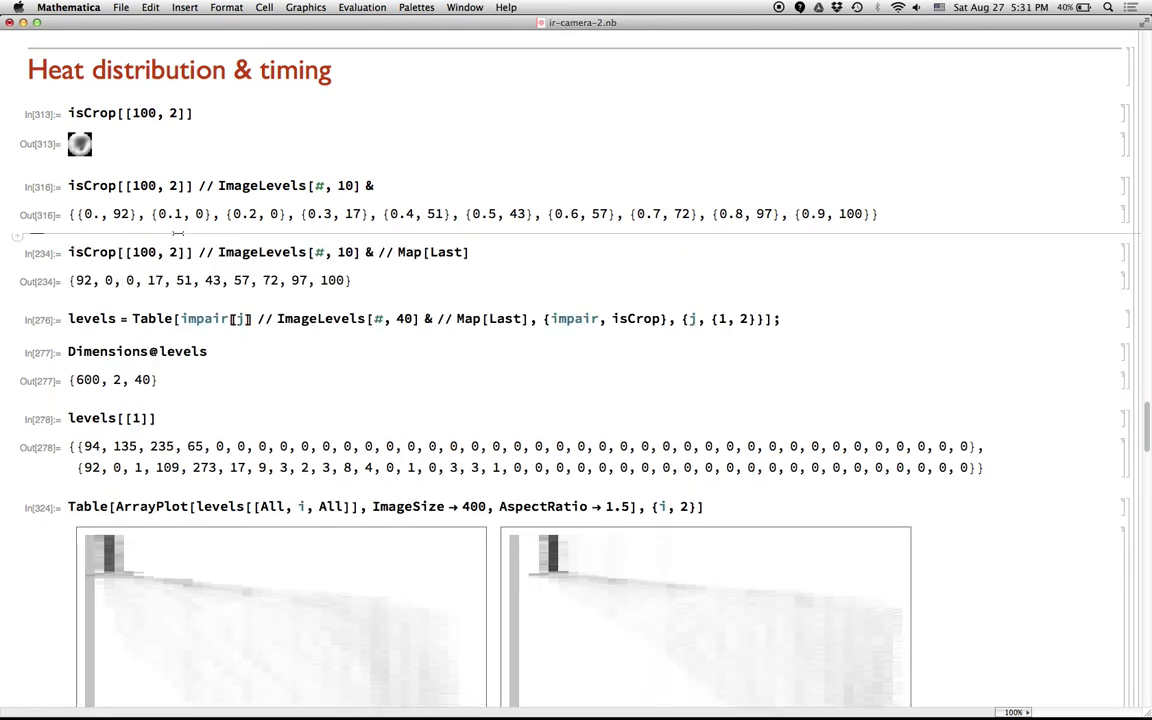
{"action": "left_click_drag", "start_coordinate": [378, 252], "coordinate": [470, 253]}
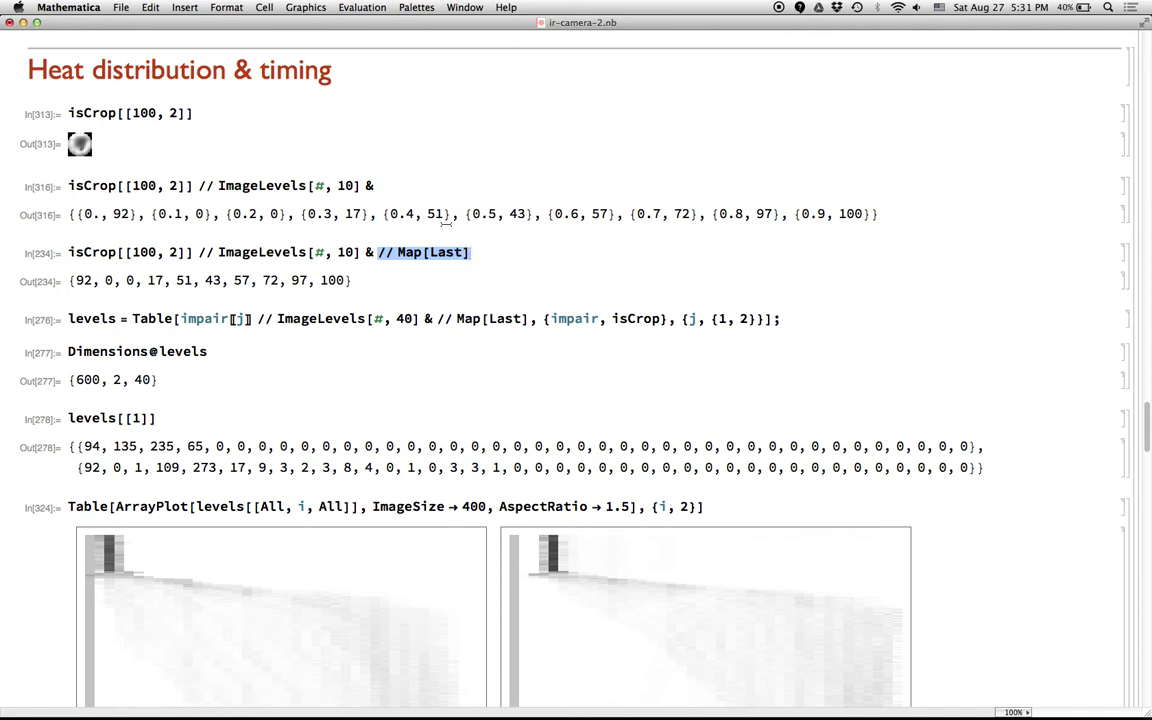
{"action": "left_click", "coordinate": [80, 280]}
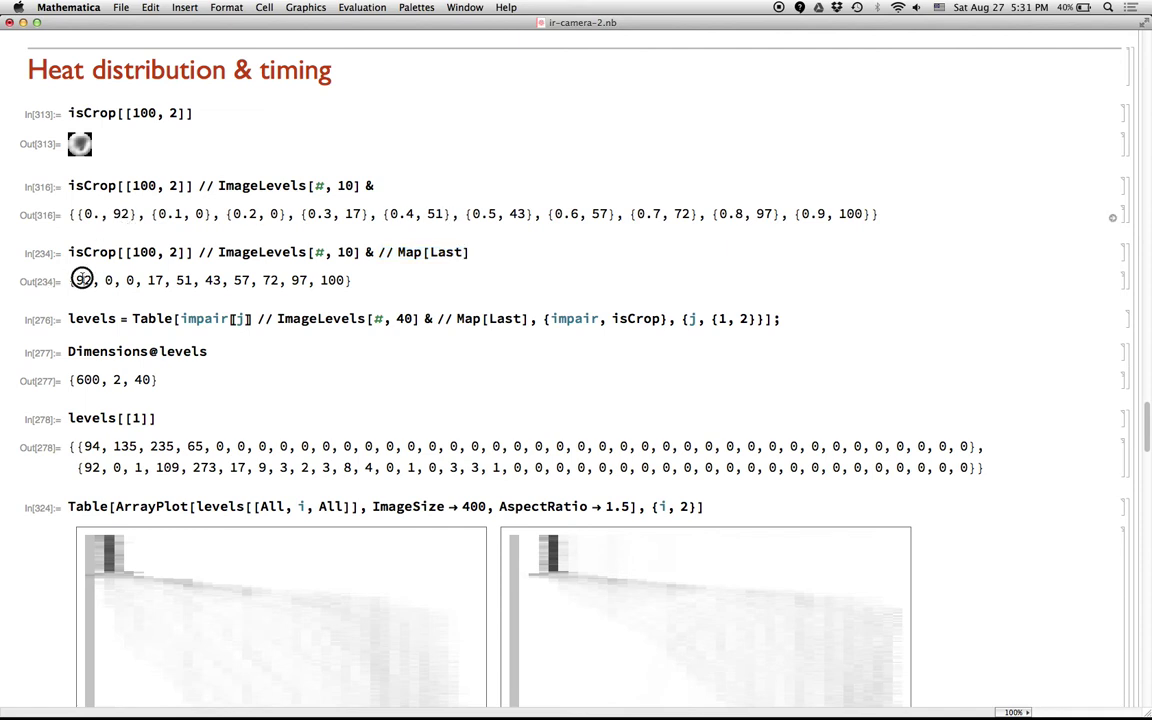
{"action": "left_click", "coordinate": [200, 213]}
{"action": "double_click", "coordinate": [853, 213]}
{"action": "double_click", "coordinate": [332, 280]}
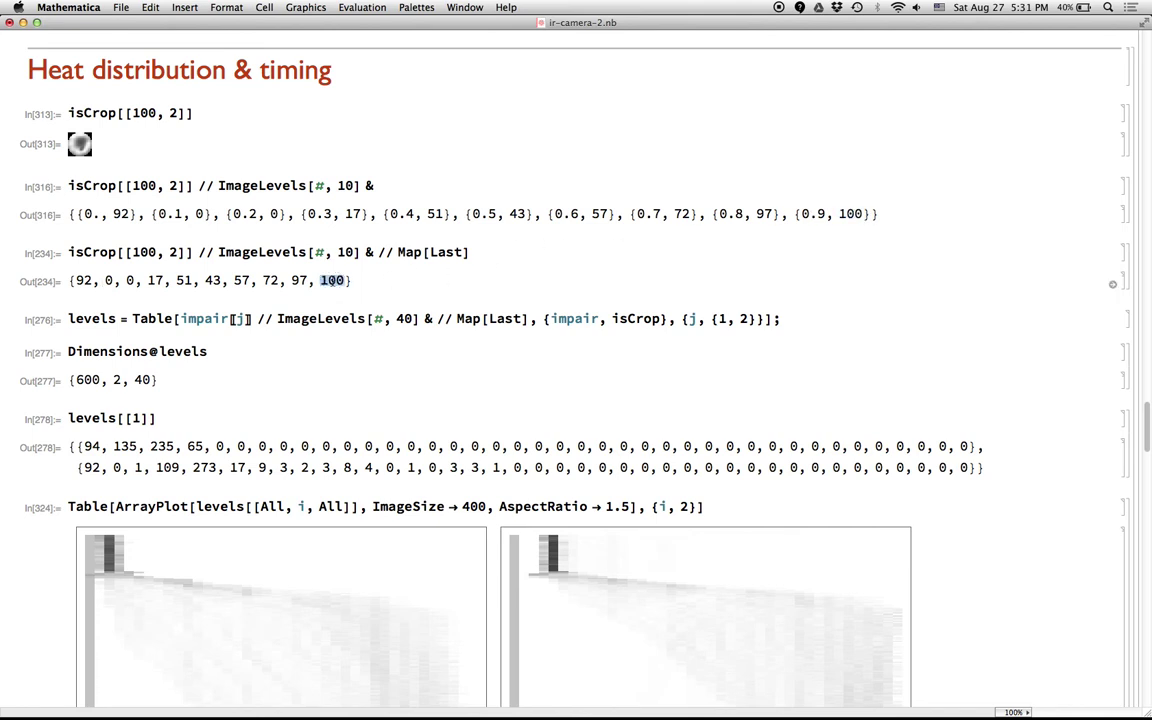
{"action": "left_click", "coordinate": [352, 293]}
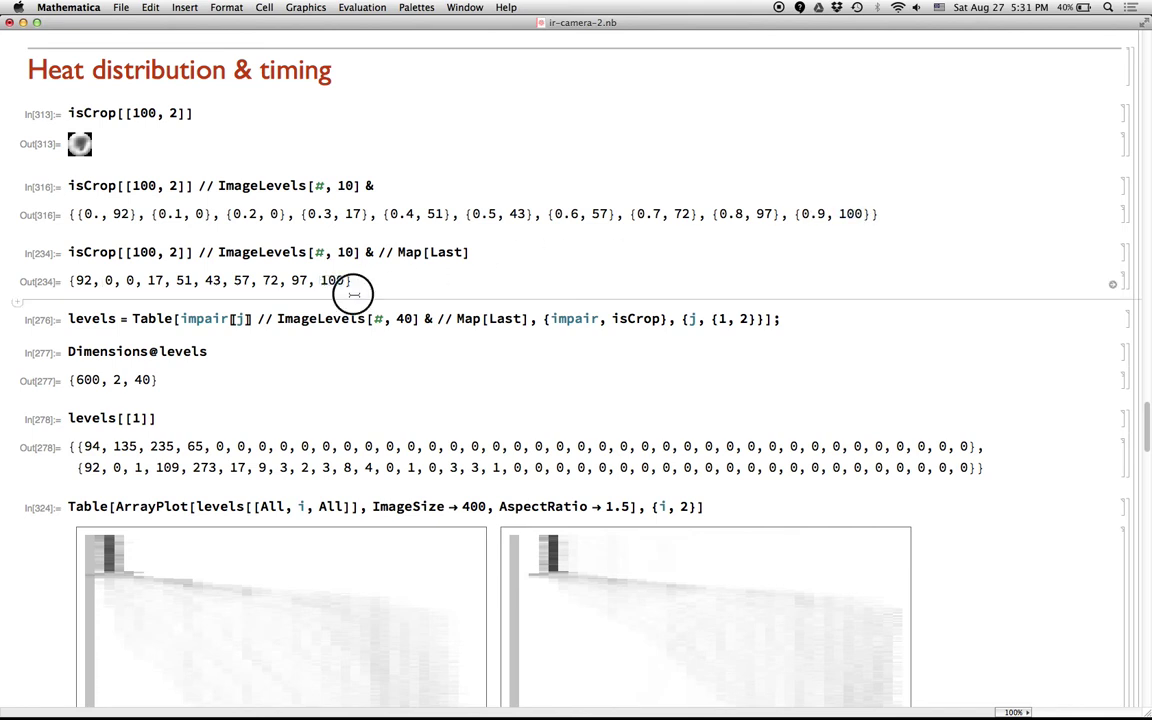
{"action": "left_click", "coordinate": [72, 280]}
{"action": "double_click", "coordinate": [84, 280]}
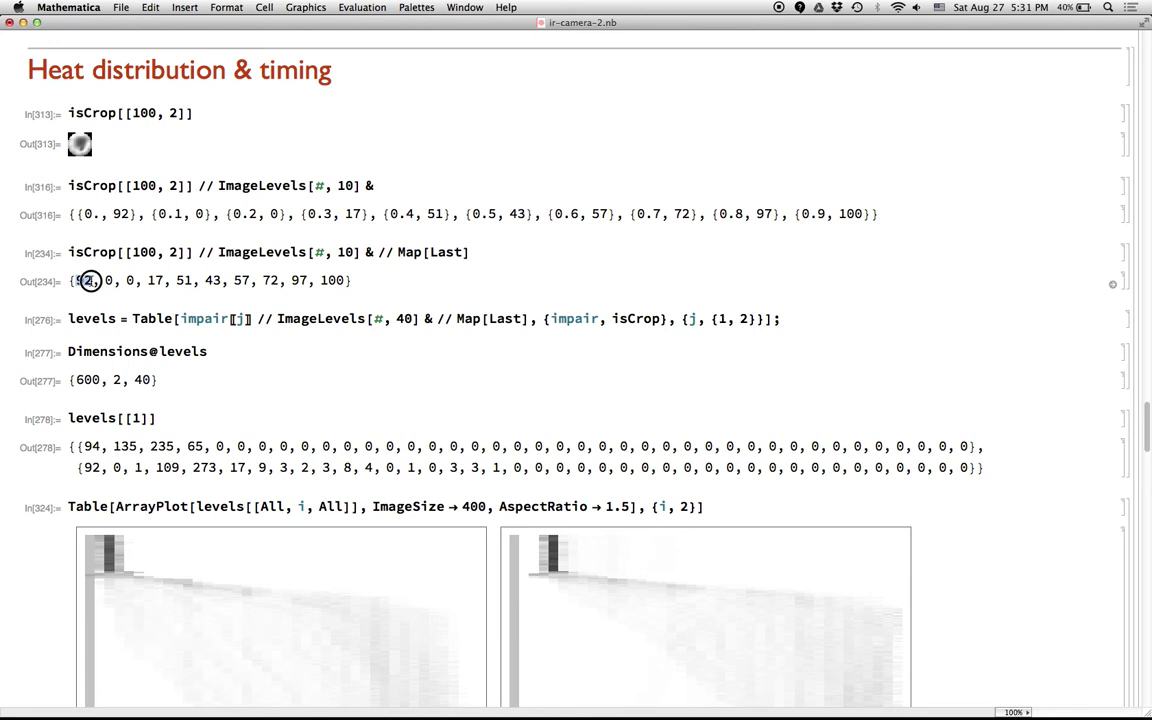
{"action": "left_click", "coordinate": [318, 280]}
{"action": "left_click_drag", "start_coordinate": [192, 280], "coordinate": [347, 281]}
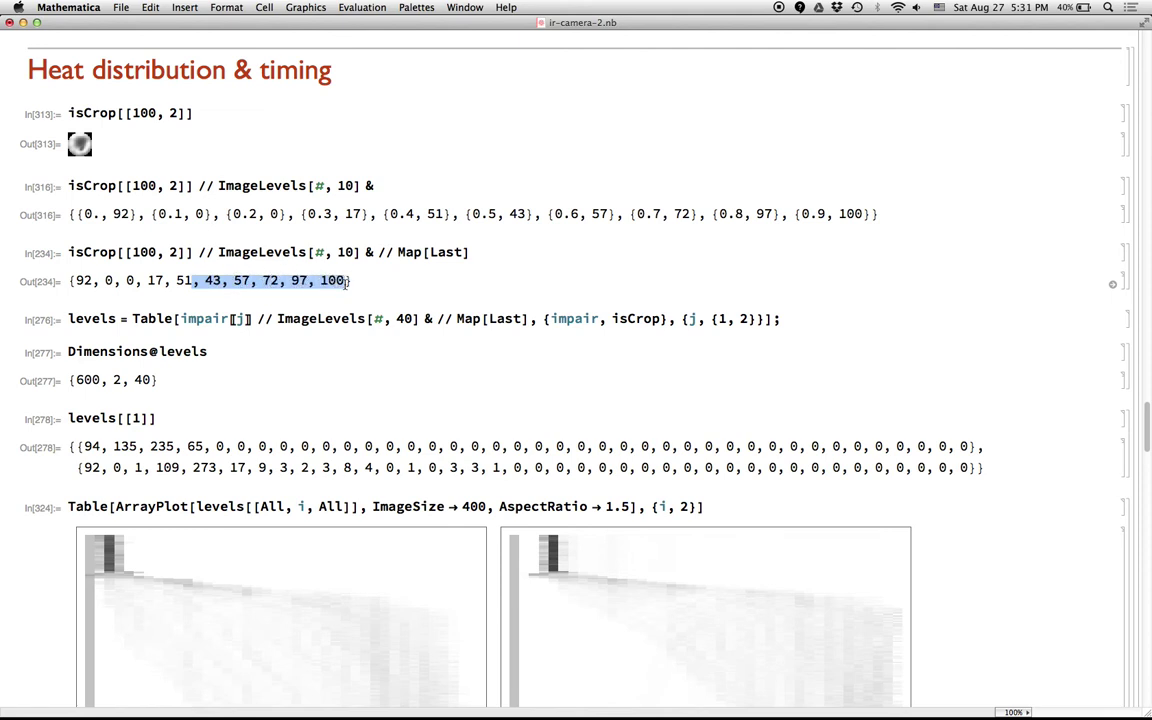
{"action": "left_click", "coordinate": [347, 281]}
{"action": "double_click", "coordinate": [84, 280]}
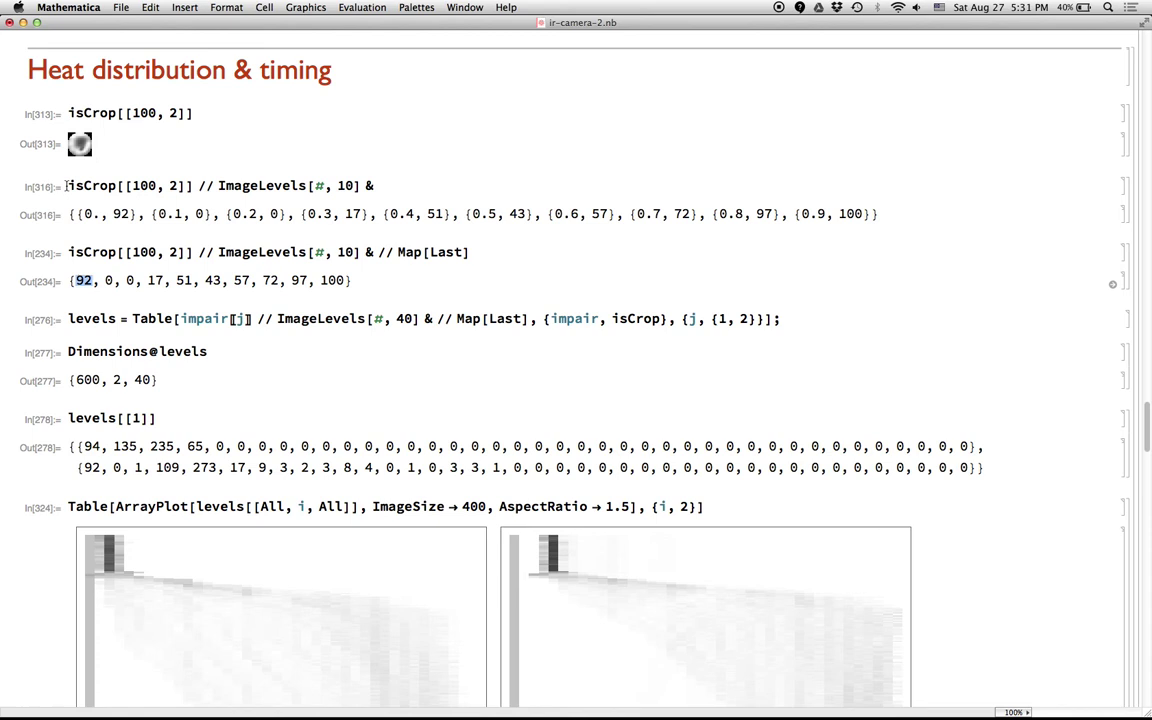
{"action": "left_click", "coordinate": [100, 298]}
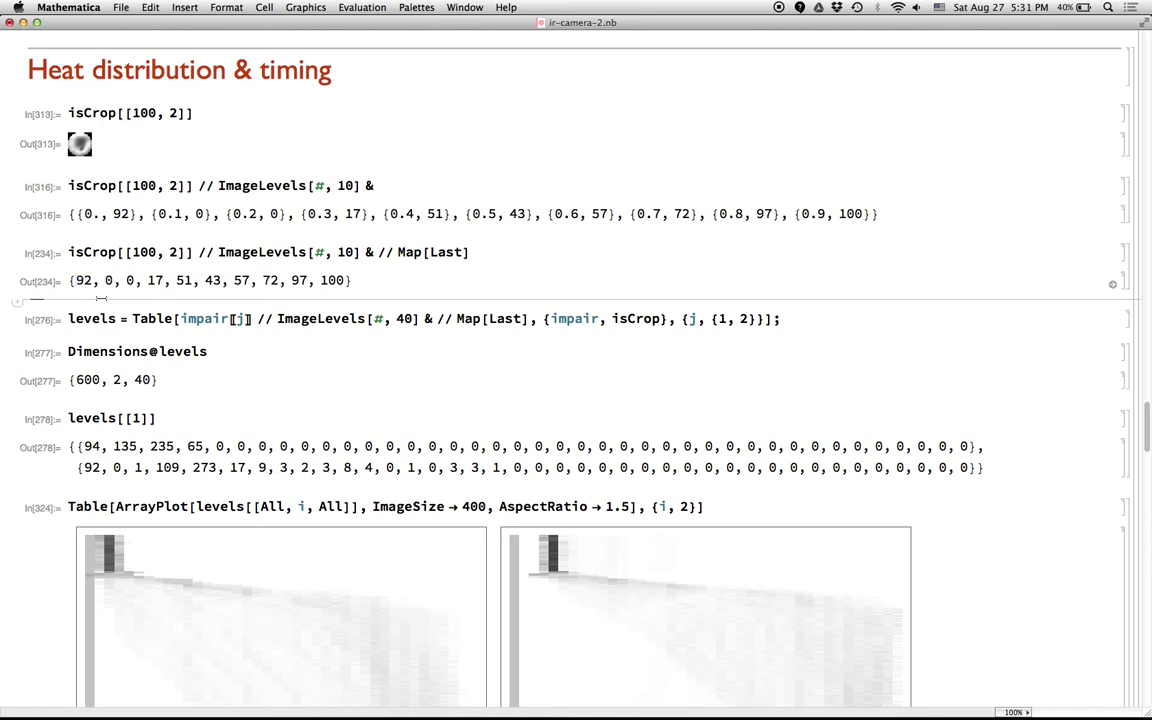
{"action": "left_click", "coordinate": [82, 283]}
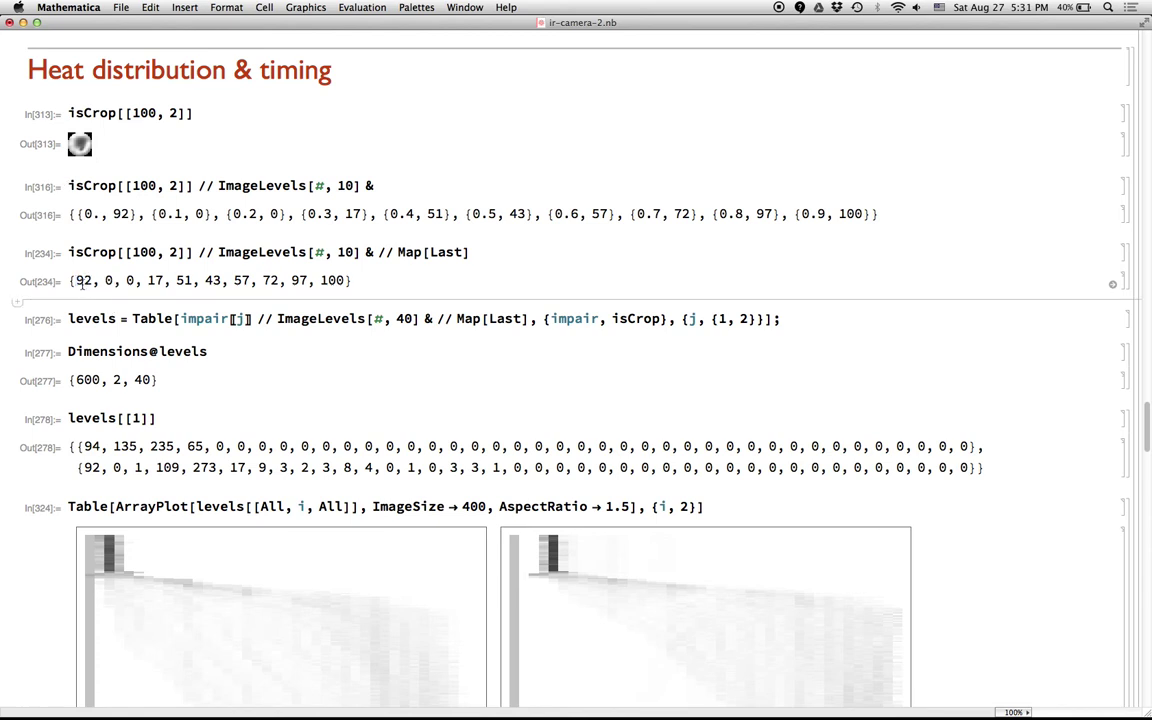
{"action": "left_click", "coordinate": [177, 252]}
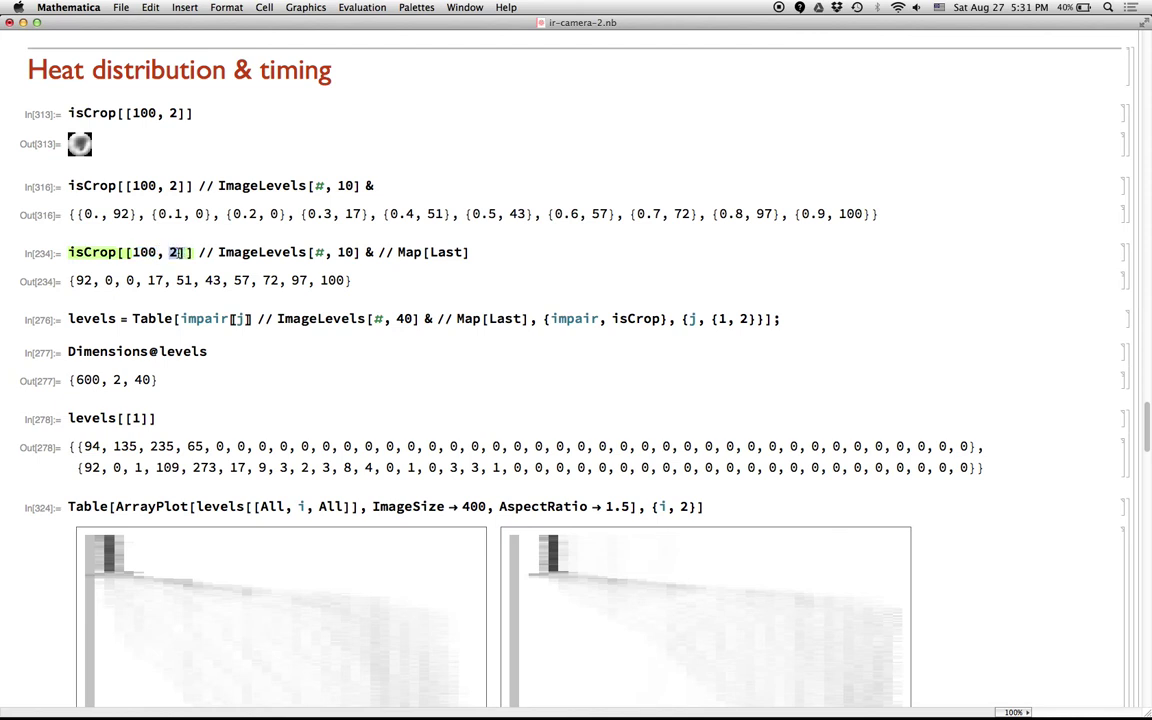
{"action": "double_click", "coordinate": [205, 319]}
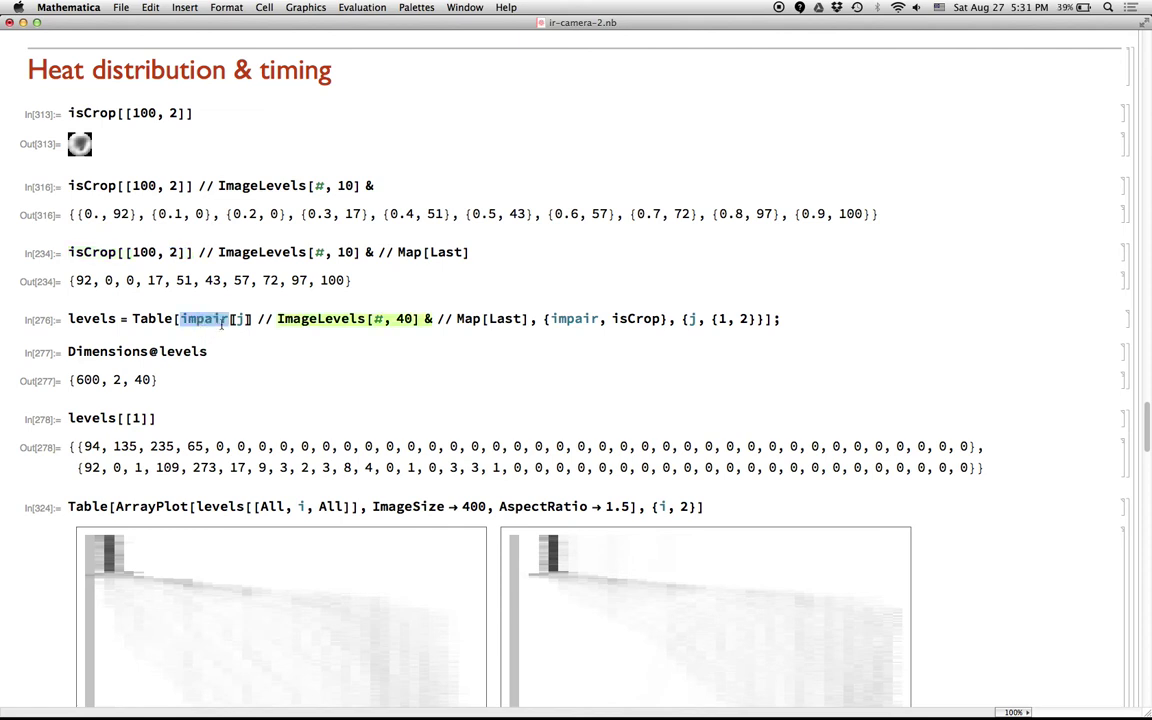
{"action": "left_click", "coordinate": [80, 143]}
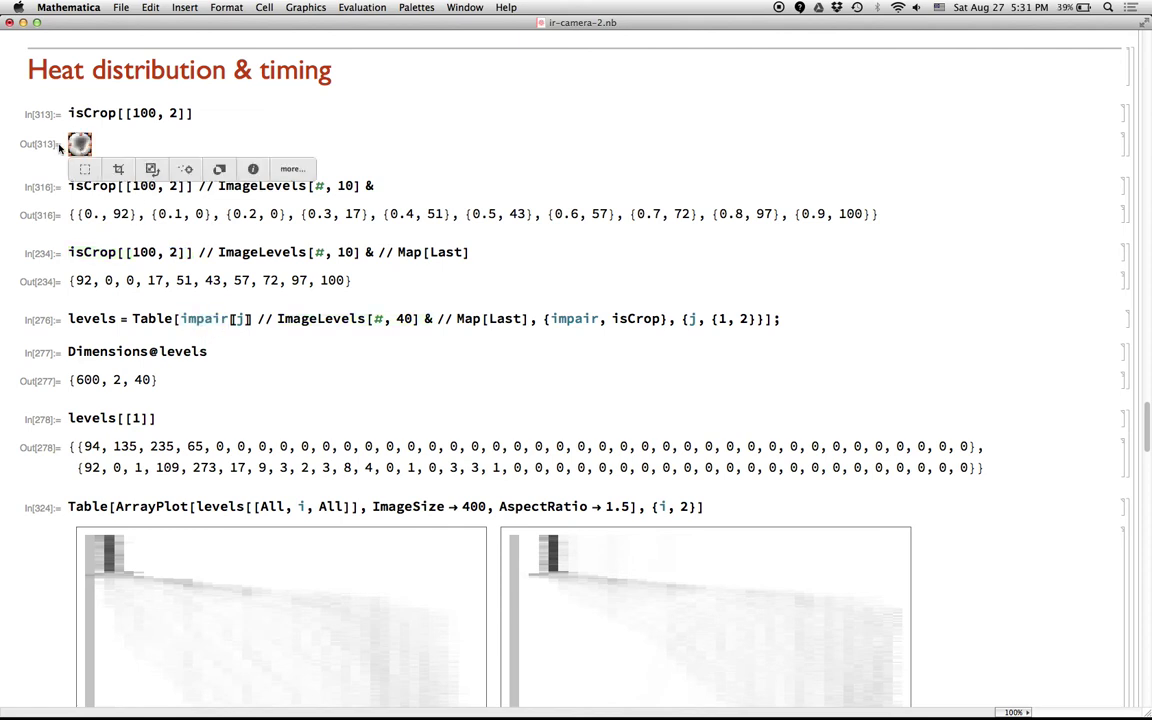
{"action": "left_click", "coordinate": [237, 320]}
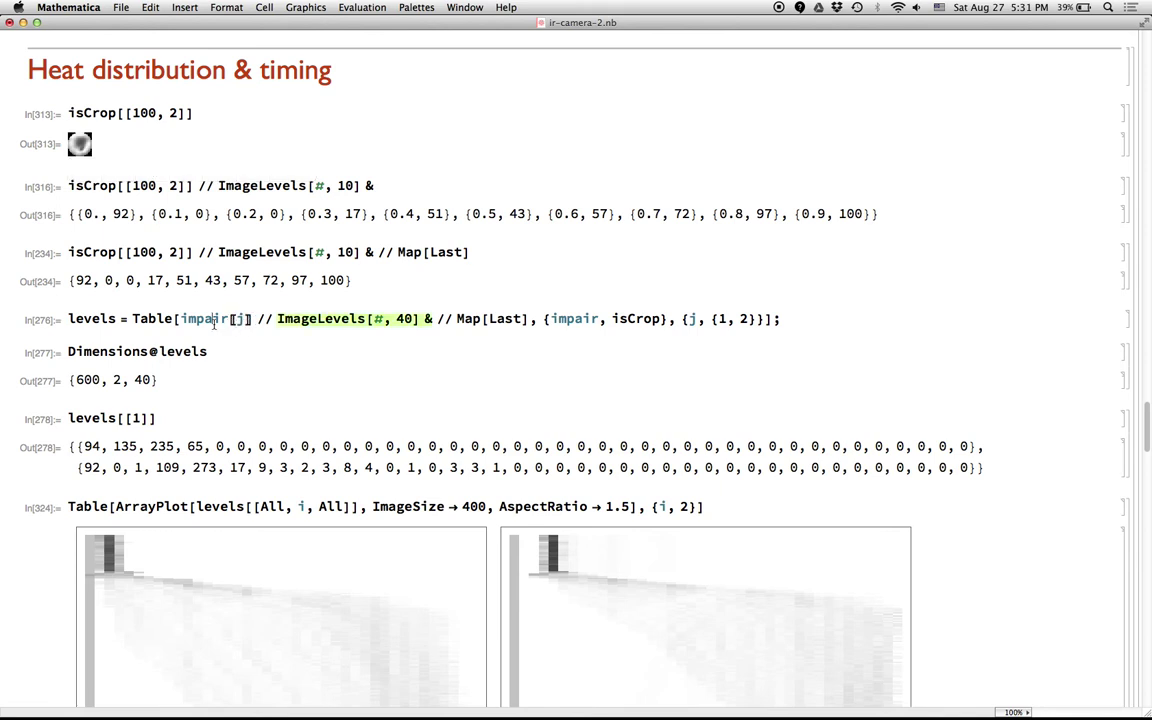
{"action": "double_click", "coordinate": [212, 319]}
{"action": "double_click", "coordinate": [574, 319]}
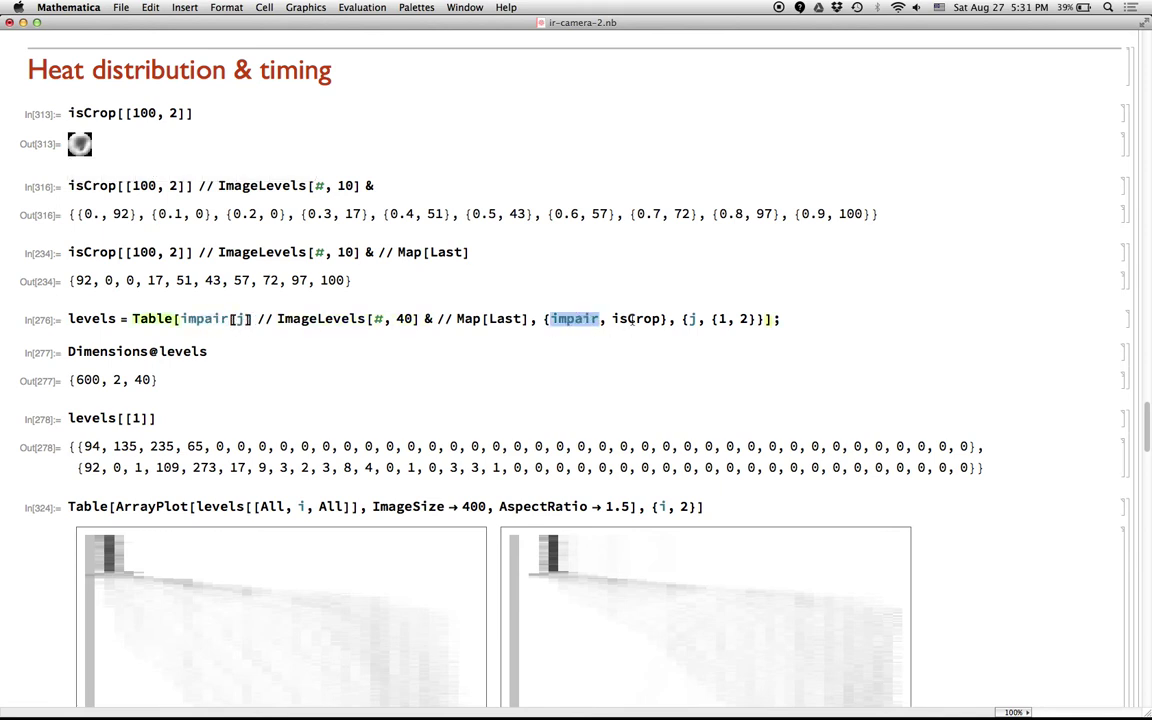
{"action": "double_click", "coordinate": [632, 319]}
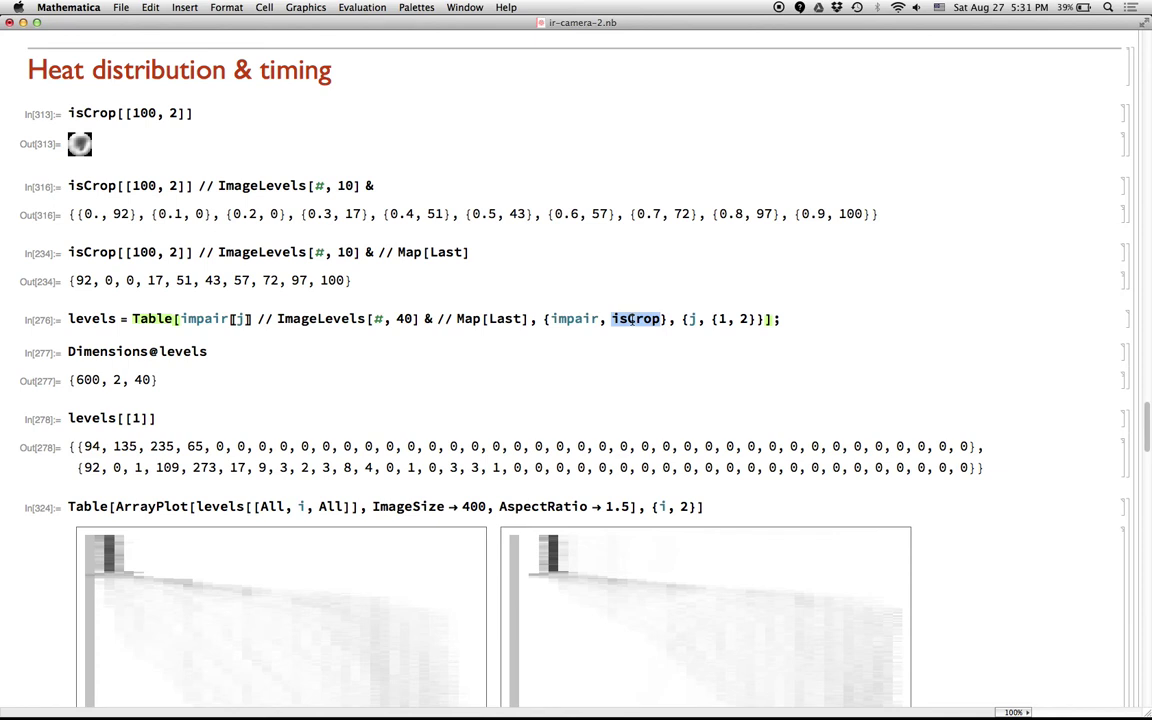
{"action": "left_click", "coordinate": [238, 320]}
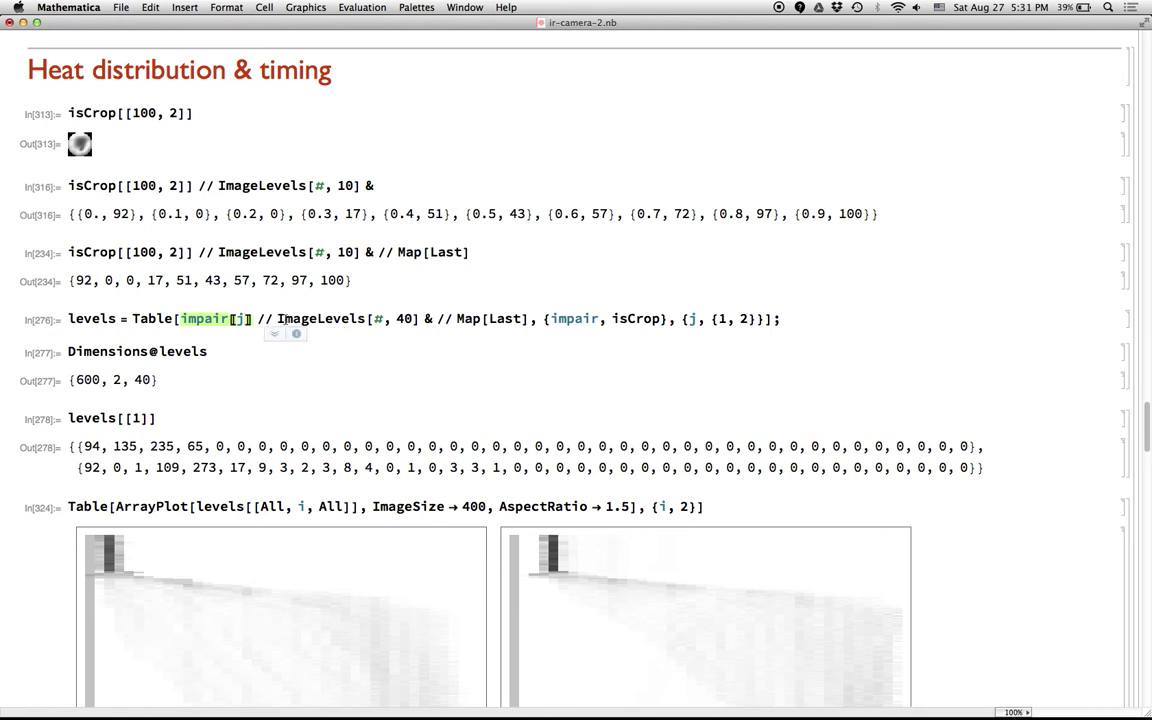
{"action": "left_click_drag", "start_coordinate": [278, 319], "coordinate": [478, 319]}
{"action": "left_click", "coordinate": [402, 319]}
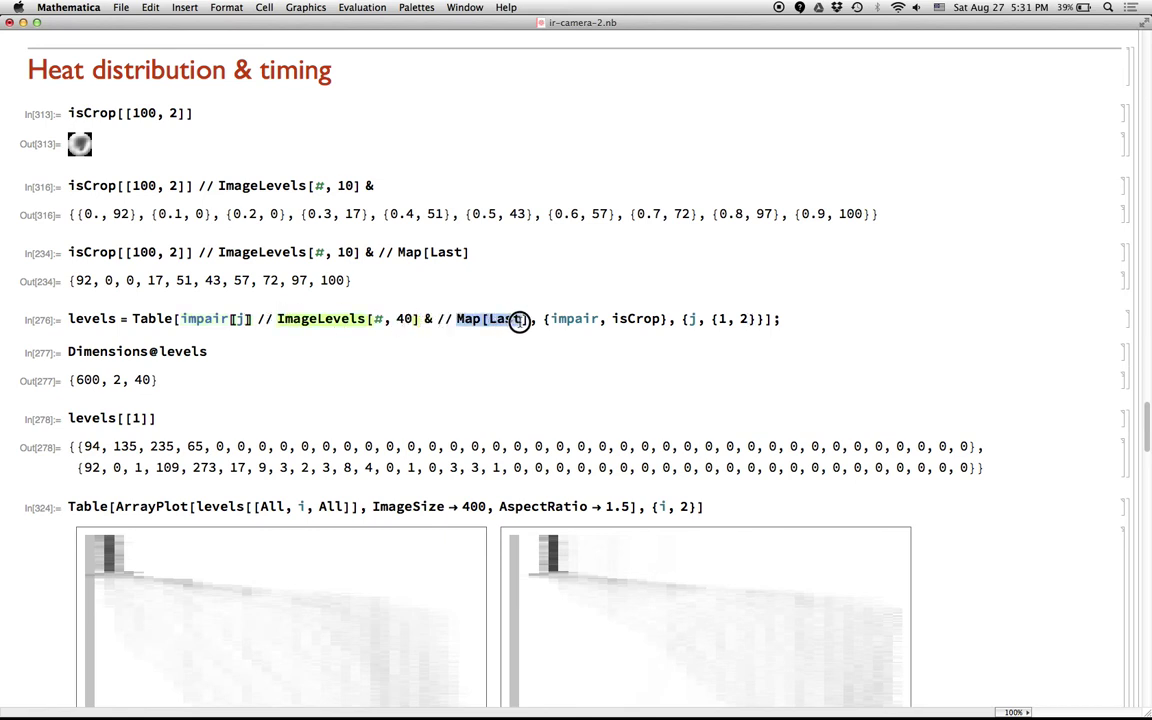
{"action": "left_click", "coordinate": [265, 349]}
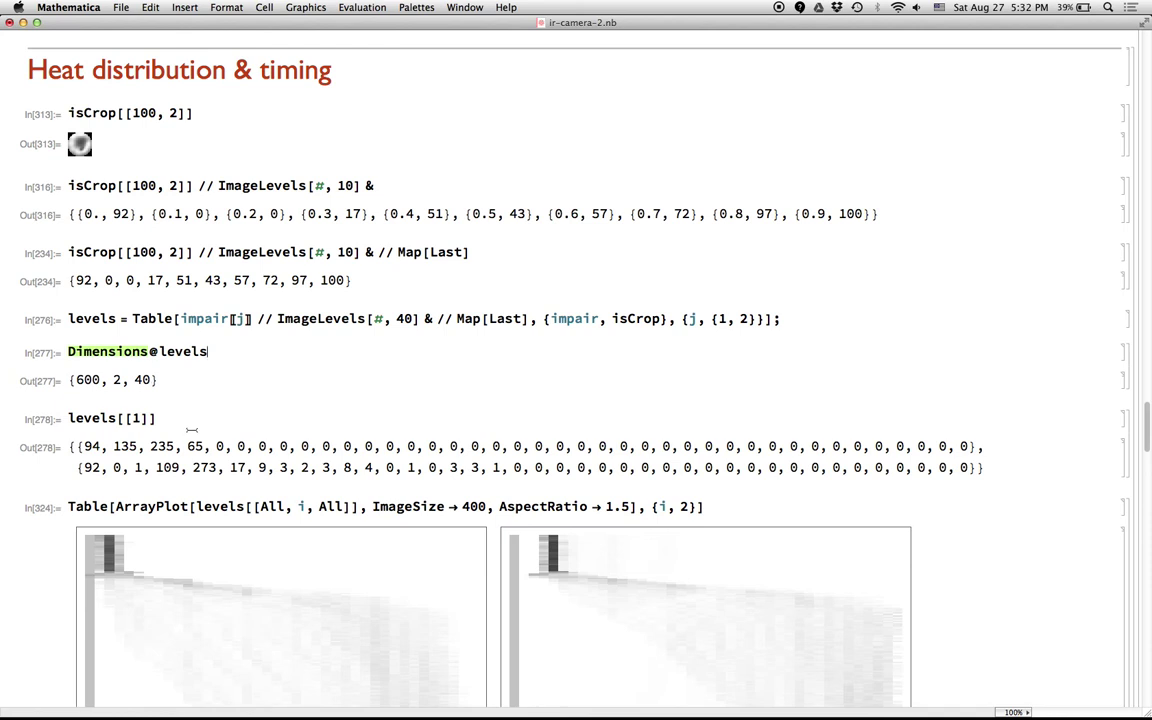
{"action": "left_click", "coordinate": [160, 419]}
{"action": "scroll", "coordinate": [166, 426], "scroll_direction": "down", "scroll_amount": 2}
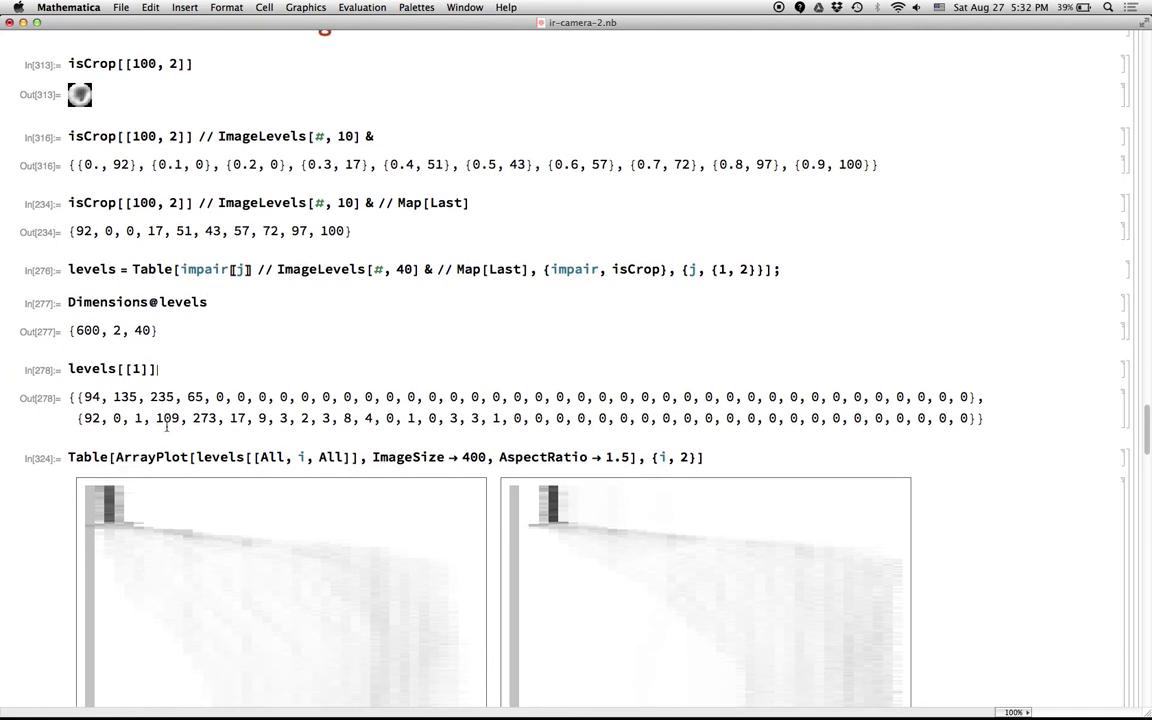
{"action": "left_click_drag", "start_coordinate": [81, 397], "coordinate": [970, 397]}
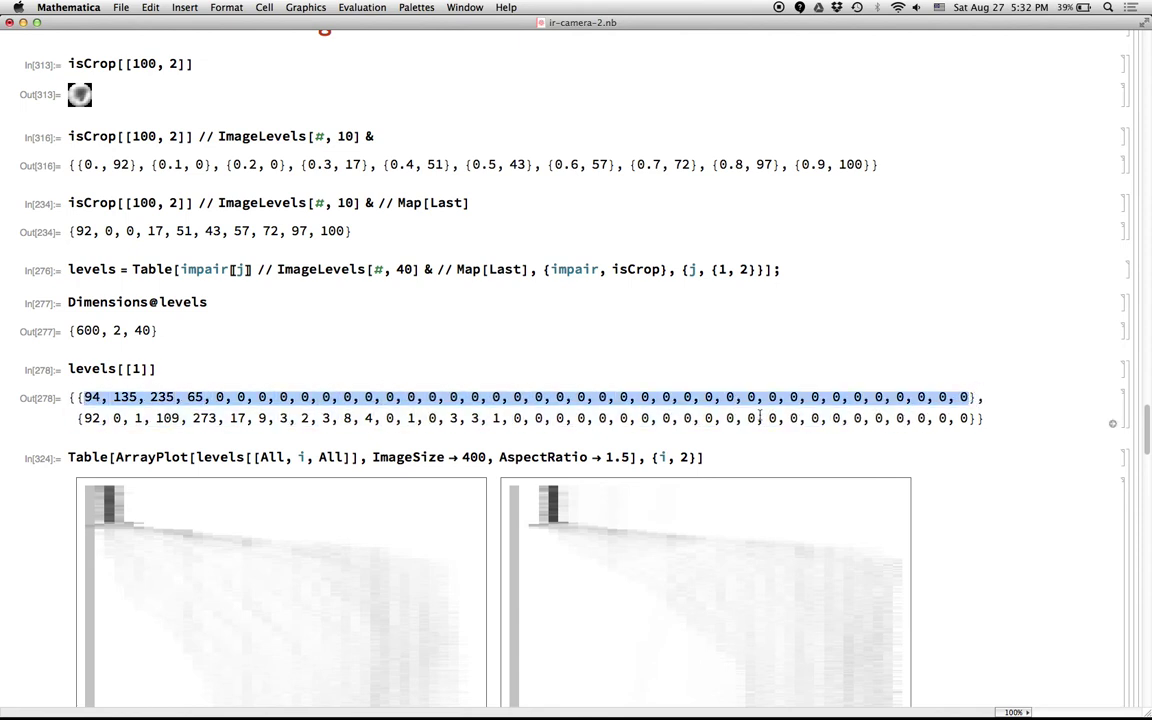
{"action": "left_click", "coordinate": [82, 418]}
{"action": "left_click_drag", "start_coordinate": [82, 418], "coordinate": [968, 418]}
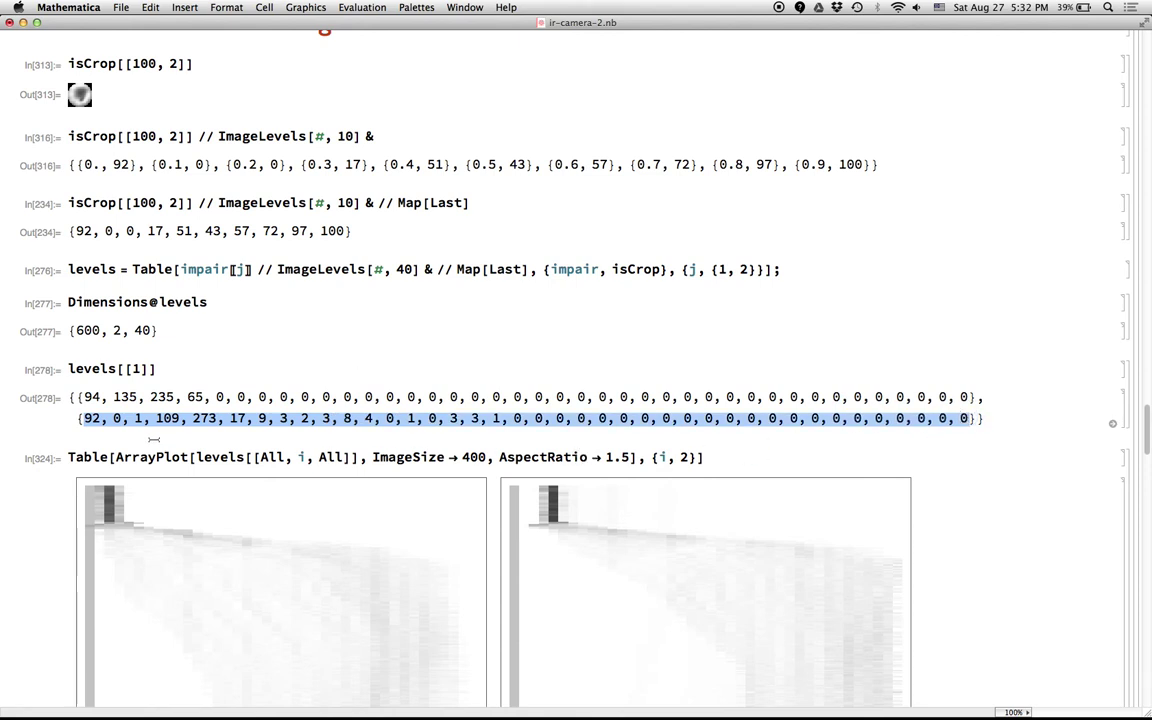
{"action": "left_click_drag", "start_coordinate": [82, 397], "coordinate": [210, 397]}
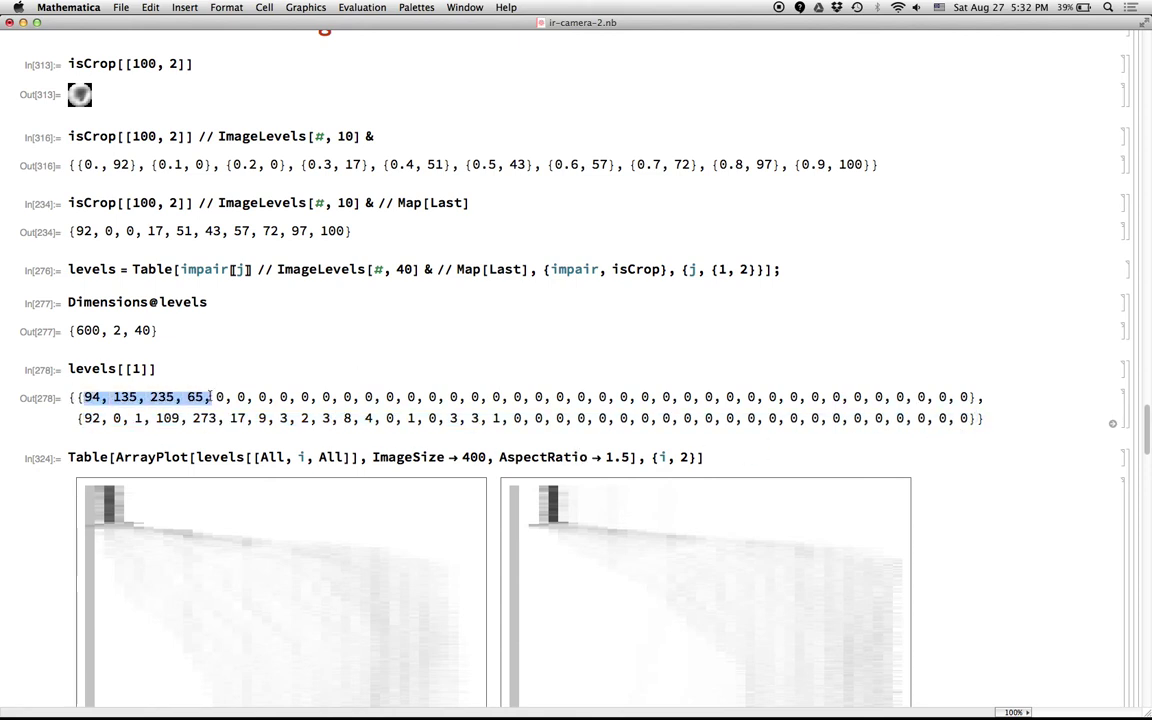
{"action": "left_click_drag", "start_coordinate": [82, 418], "coordinate": [362, 421]}
{"action": "scroll", "coordinate": [367, 412], "scroll_direction": "down", "scroll_amount": 5}
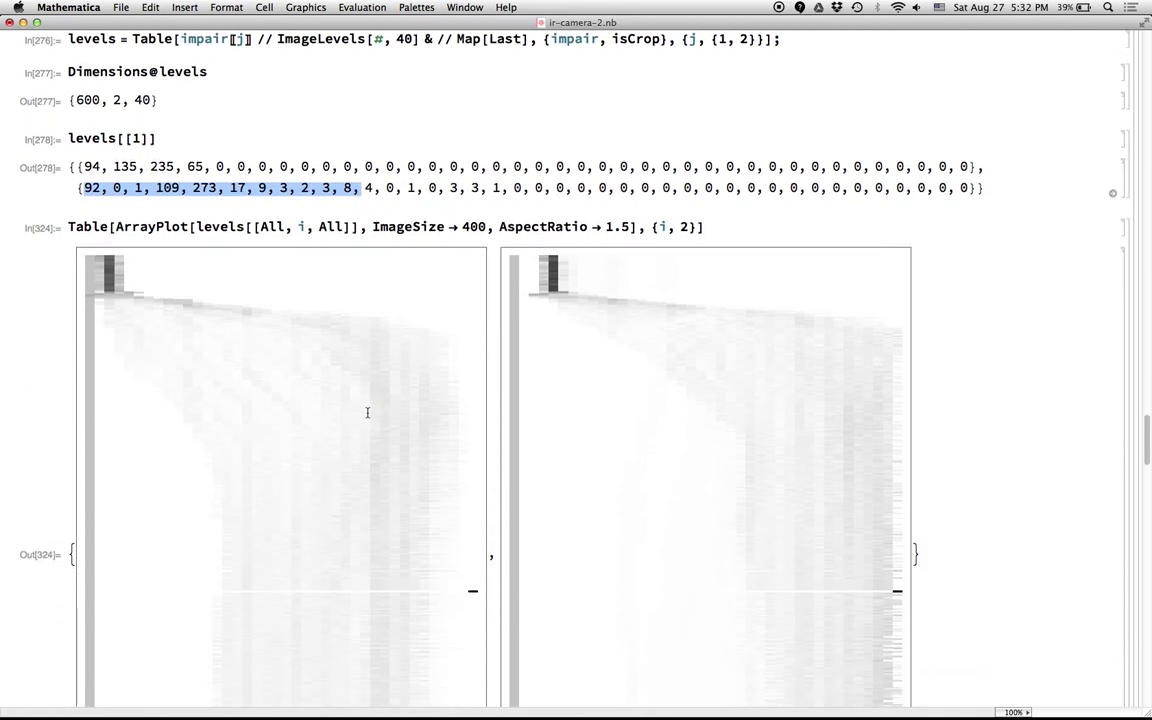
{"action": "scroll", "coordinate": [367, 412], "scroll_direction": "down", "scroll_amount": 2}
{"action": "left_click_drag", "start_coordinate": [82, 101], "coordinate": [232, 101]}
{"action": "left_click", "coordinate": [163, 101]}
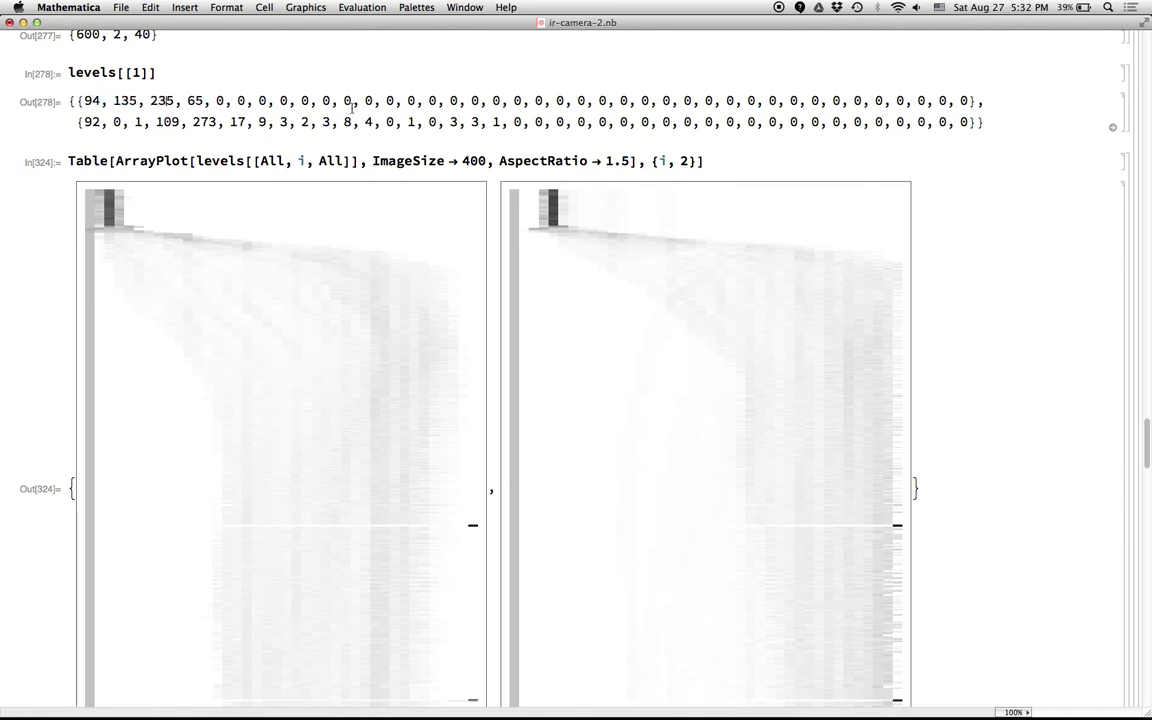
{"action": "scroll", "coordinate": [352, 108], "scroll_direction": "down", "scroll_amount": 3}
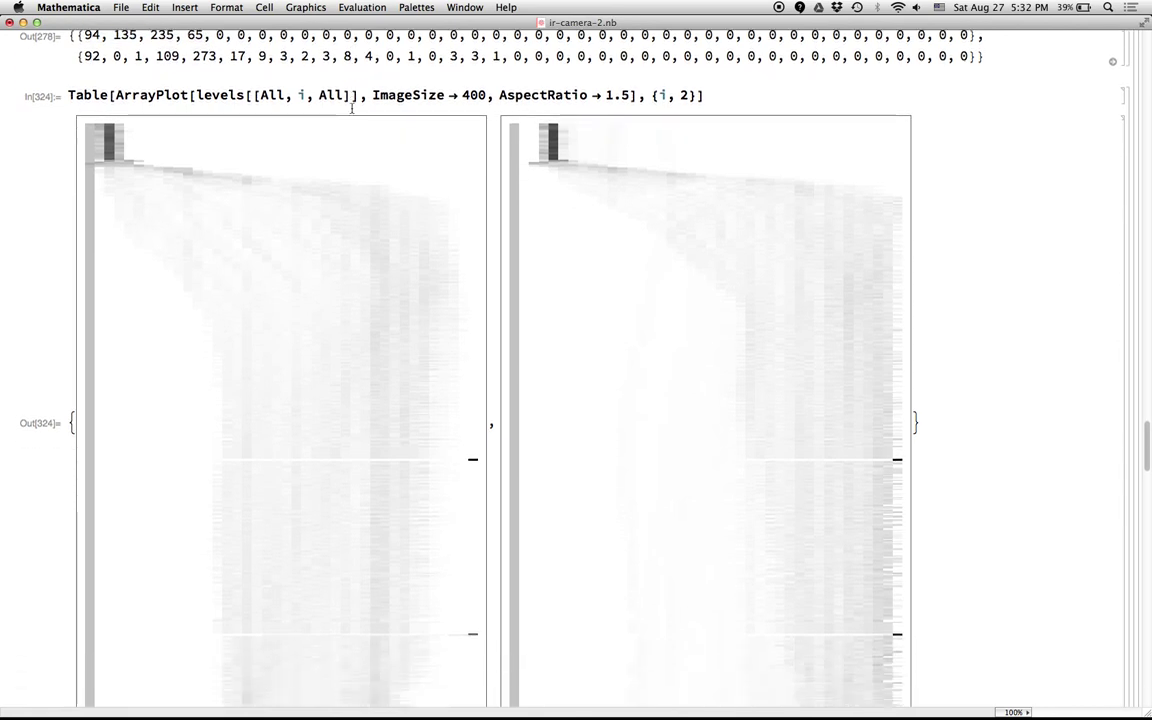
Replace ArrayPlot with ListDensityPlot in In[324] and re-evaluate to plot both pans' level counts
{"action": "double_click", "coordinate": [150, 95]}
{"action": "type", "text": "Li"}
{"action": "type", "text": "stDen"}
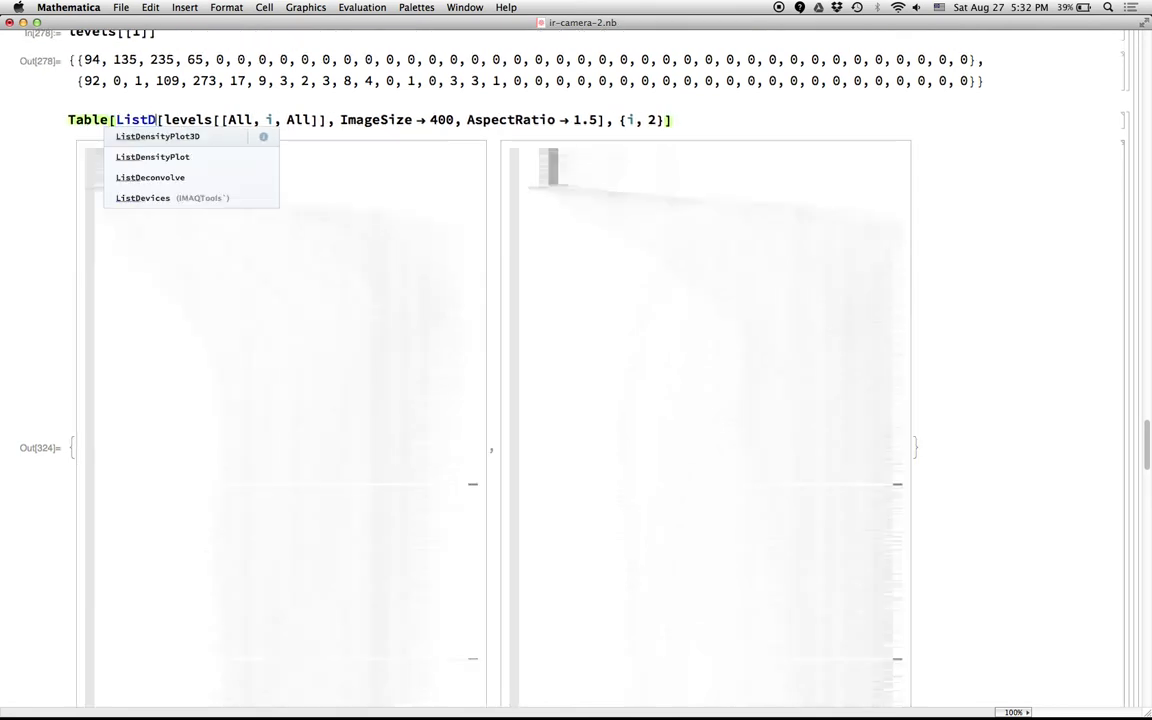
{"action": "type", "text": "sityPlot"}
{"action": "key", "text": "shift+Return"}
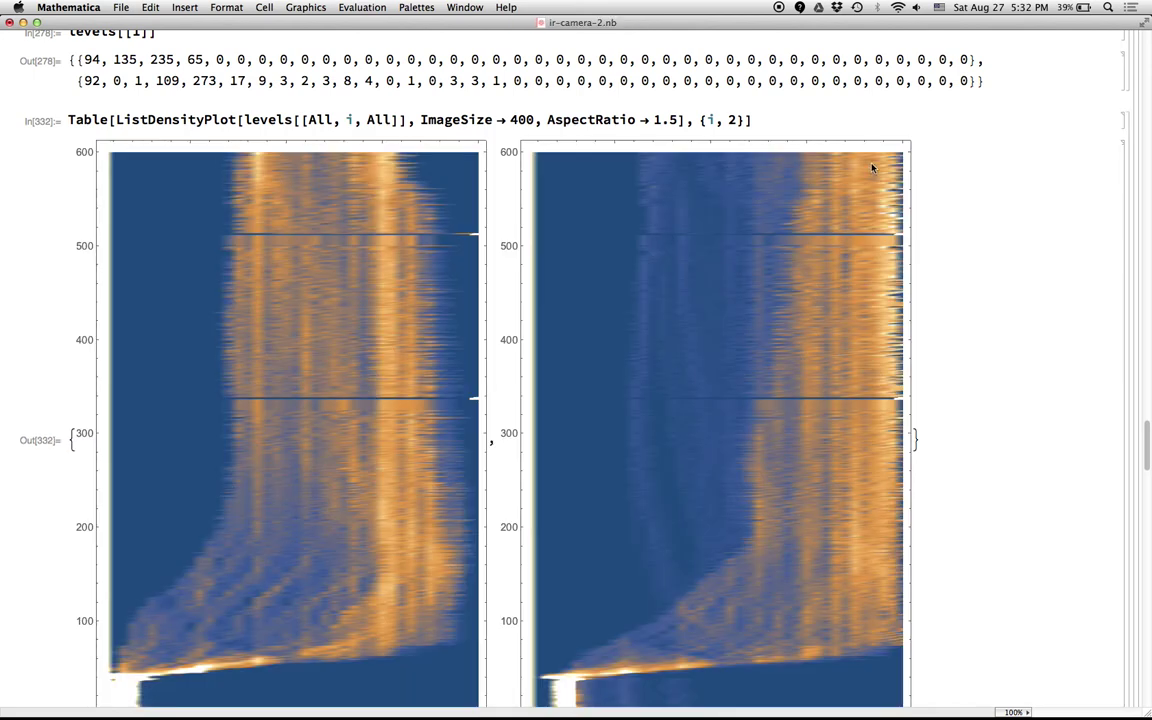
{"action": "scroll", "coordinate": [971, 187], "scroll_direction": "down", "scroll_amount": 1}
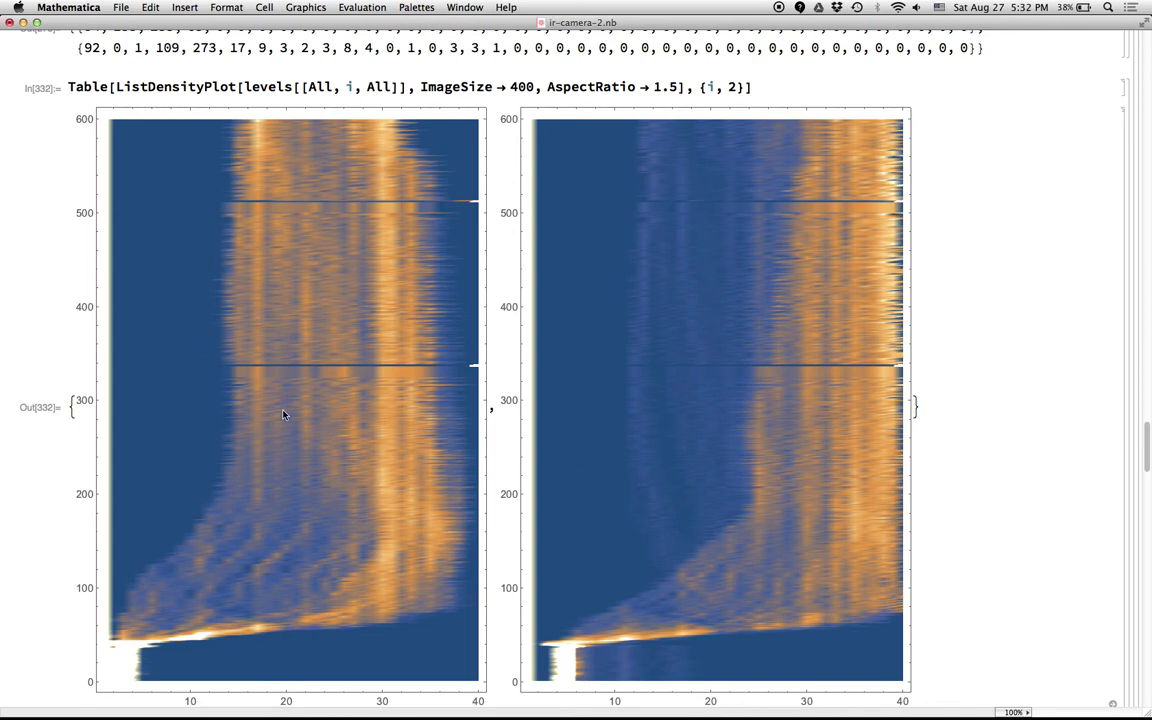
{"action": "scroll", "coordinate": [771, 444], "scroll_direction": "down", "scroll_amount": 2}
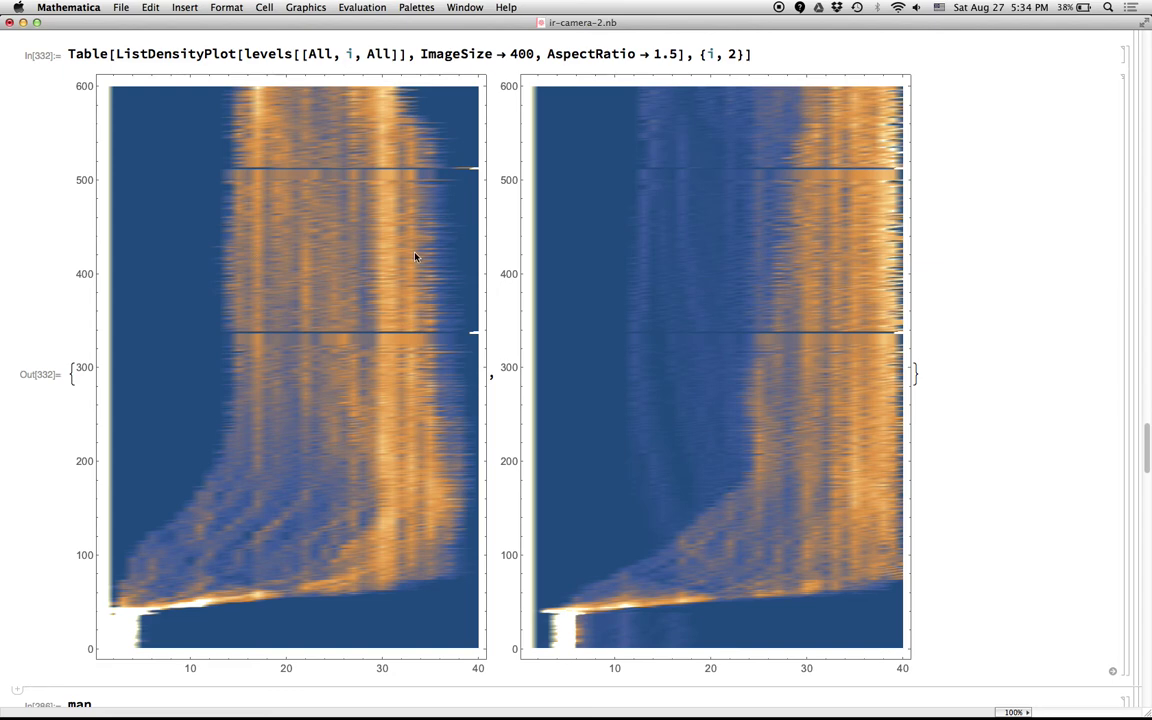
Move the man Manipulate's pan images back to an earlier frame, then forward a few frames
{"action": "scroll", "coordinate": [836, 335], "scroll_direction": "down", "scroll_amount": 10}
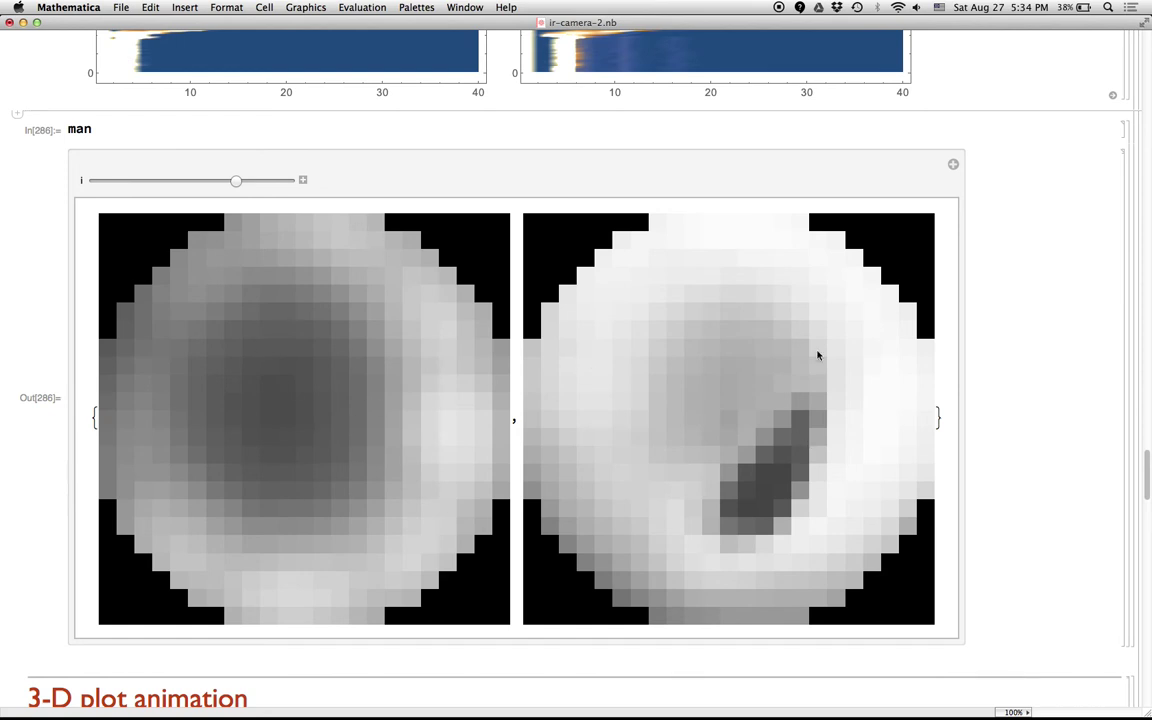
{"action": "left_click_drag", "start_coordinate": [236, 180], "coordinate": [184, 183]}
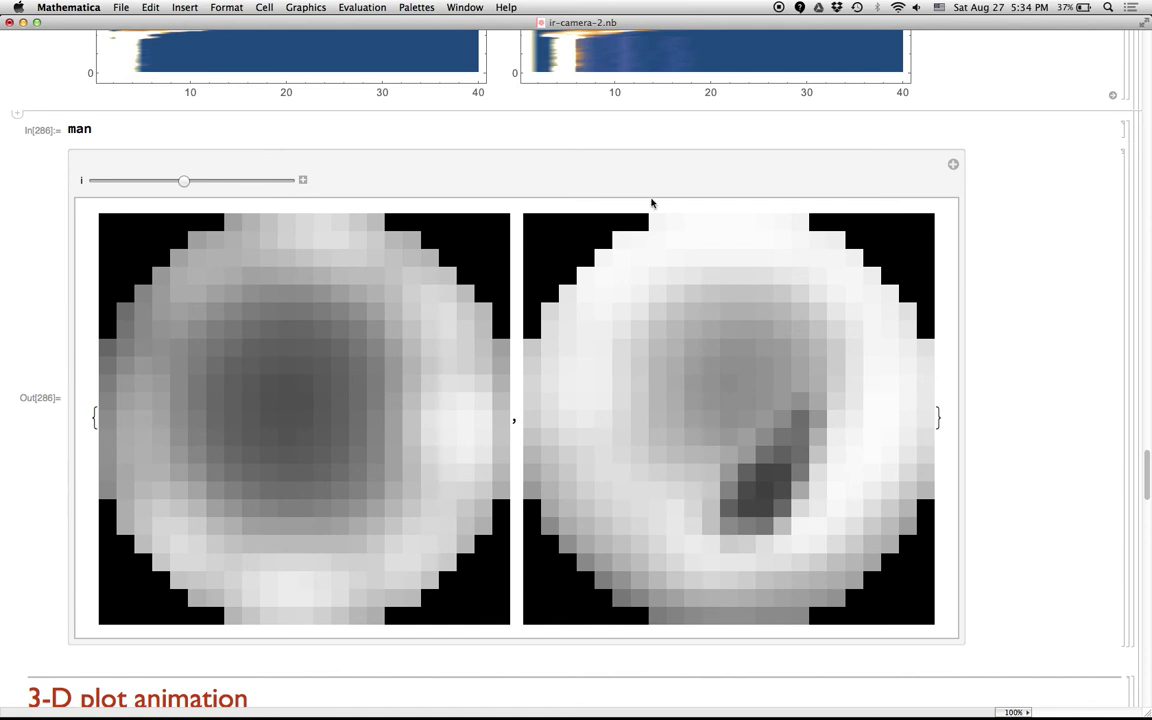
{"action": "scroll", "coordinate": [651, 201], "scroll_direction": "up", "scroll_amount": 5}
{"action": "scroll", "coordinate": [651, 203], "scroll_direction": "up", "scroll_amount": 1}
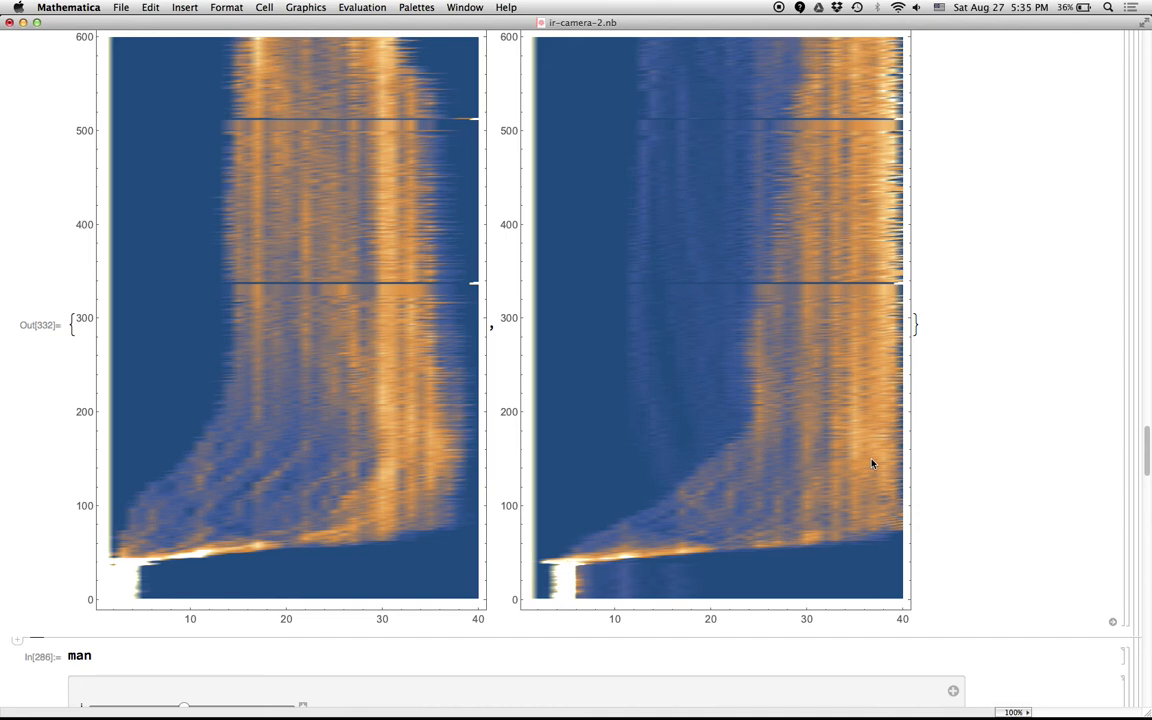
{"action": "scroll", "coordinate": [872, 463], "scroll_direction": "down", "scroll_amount": 10}
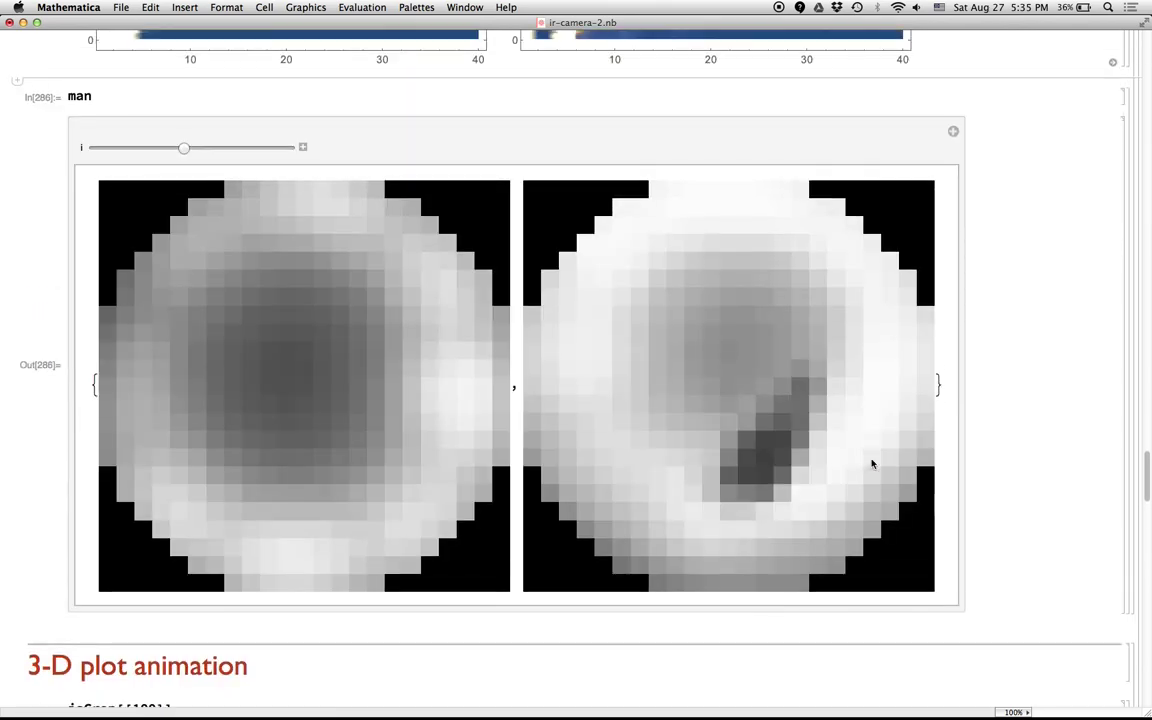
{"action": "left_click_drag", "start_coordinate": [113, 147], "coordinate": [160, 148]}
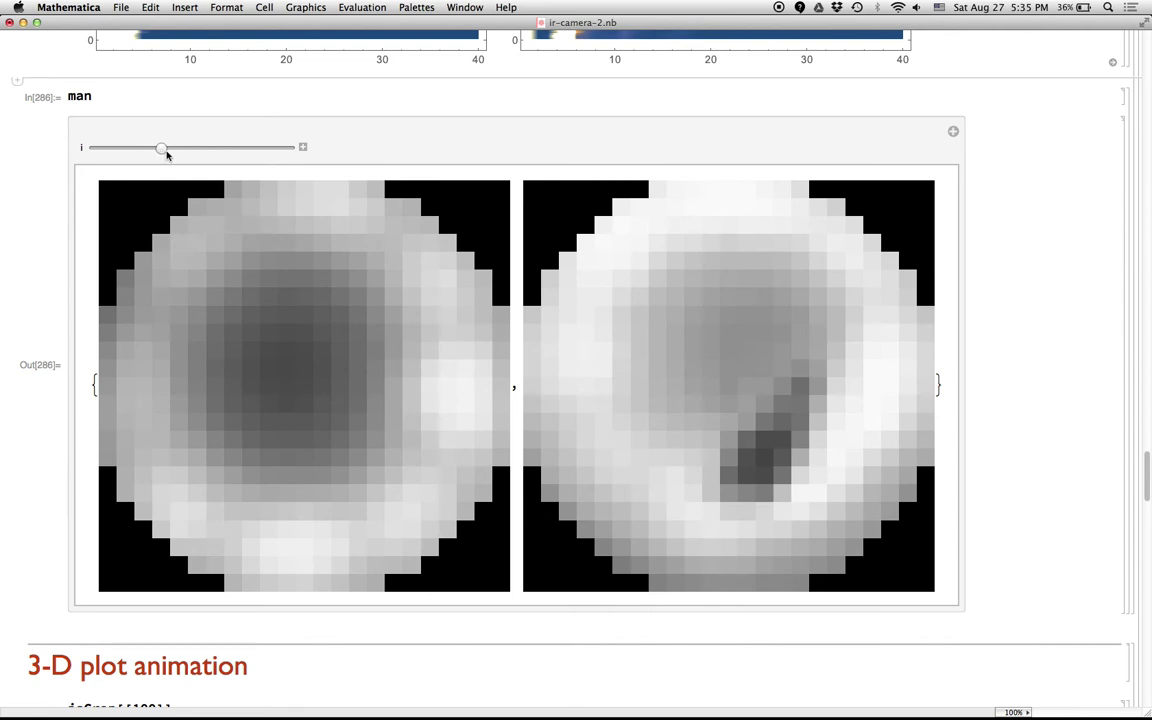
{"action": "left_click_drag", "start_coordinate": [163, 148], "coordinate": [194, 148]}
{"action": "scroll", "coordinate": [337, 393], "scroll_direction": "down", "scroll_amount": 10}
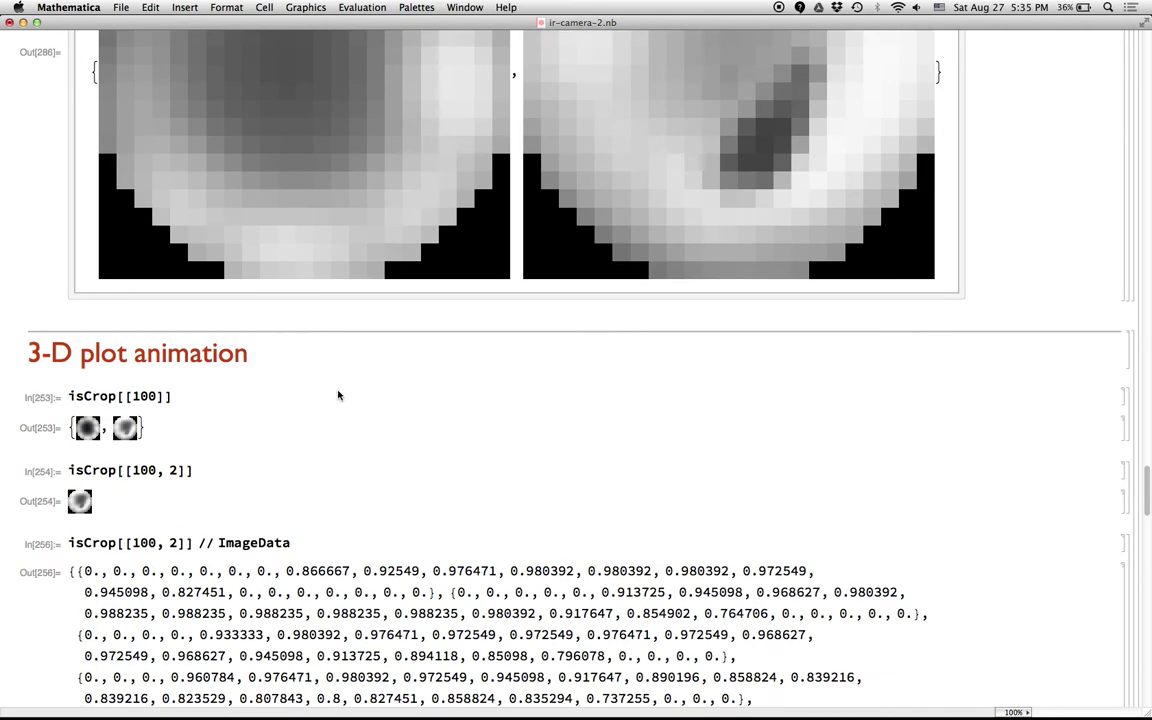
{"action": "scroll", "coordinate": [338, 395], "scroll_direction": "down", "scroll_amount": 5}
{"action": "scroll", "coordinate": [338, 395], "scroll_direction": "up", "scroll_amount": 1}
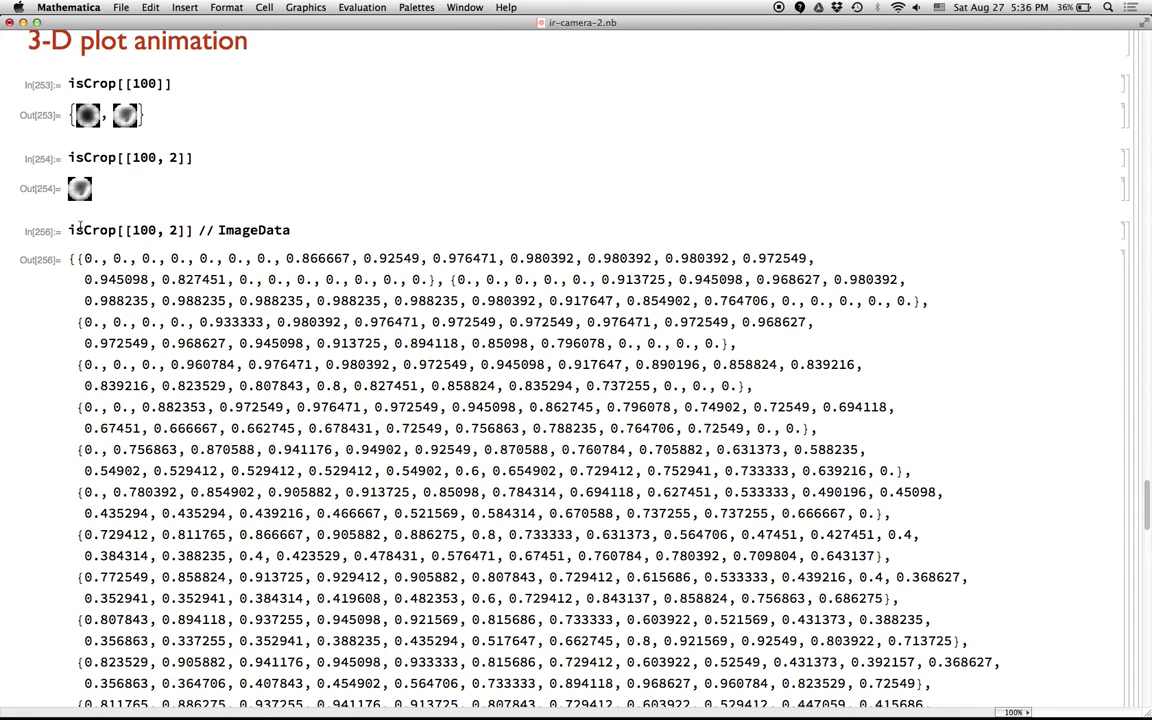
{"action": "left_click_drag", "start_coordinate": [71, 231], "coordinate": [106, 229]}
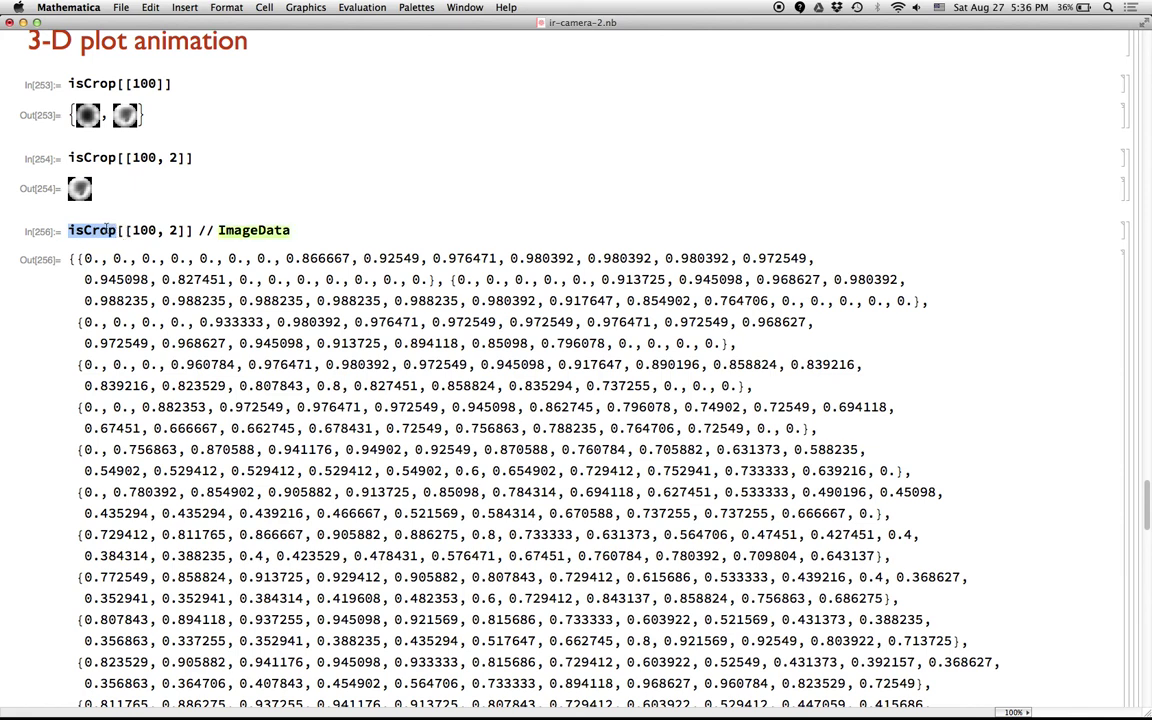
{"action": "left_click", "coordinate": [81, 257]}
{"action": "double_click", "coordinate": [81, 258]}
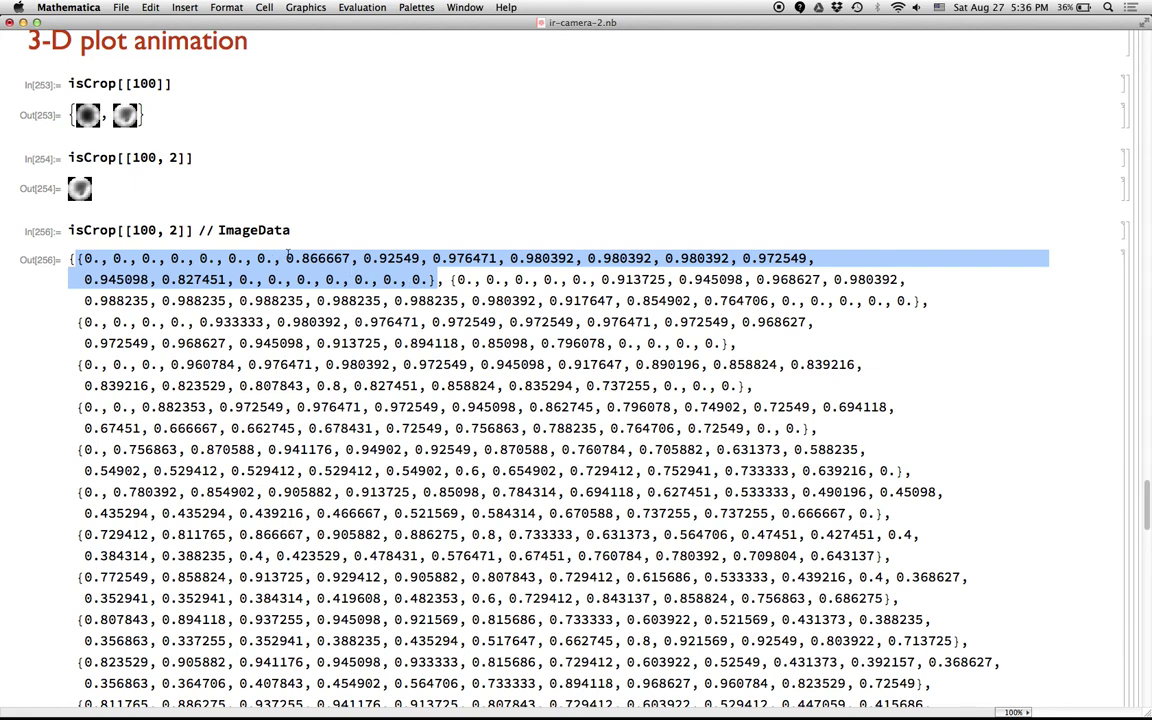
{"action": "left_click", "coordinate": [452, 279]}
{"action": "double_click", "coordinate": [452, 279]}
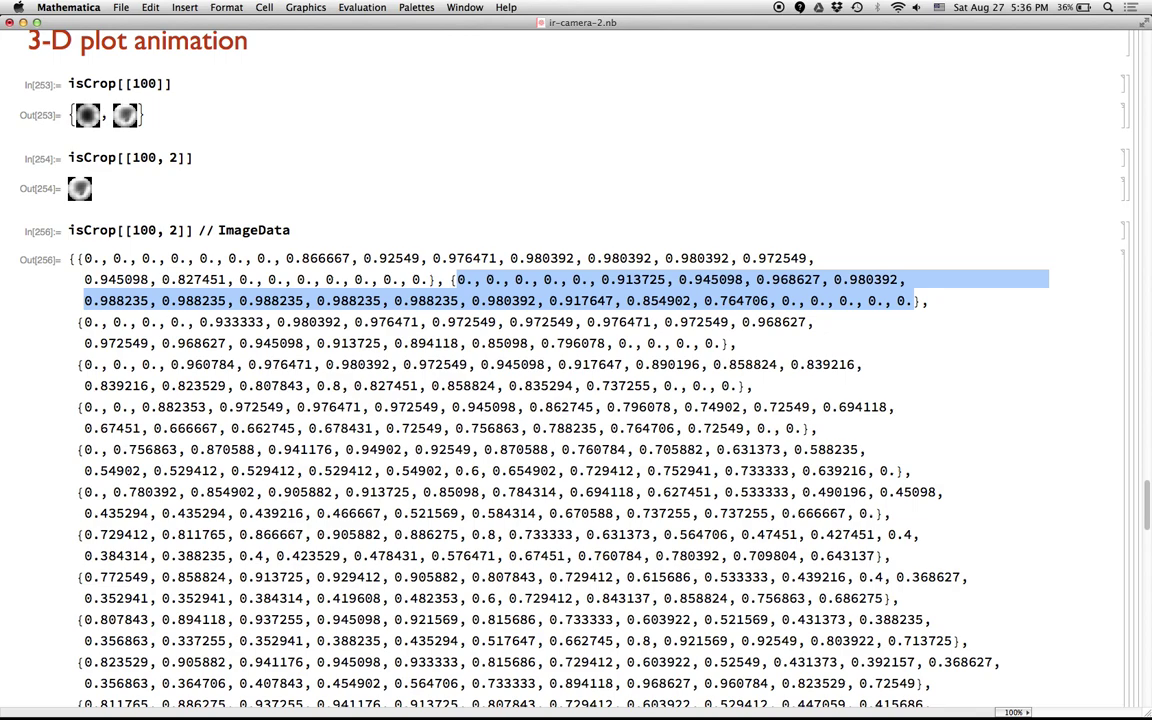
{"action": "scroll", "coordinate": [364, 191], "scroll_direction": "down", "scroll_amount": 15}
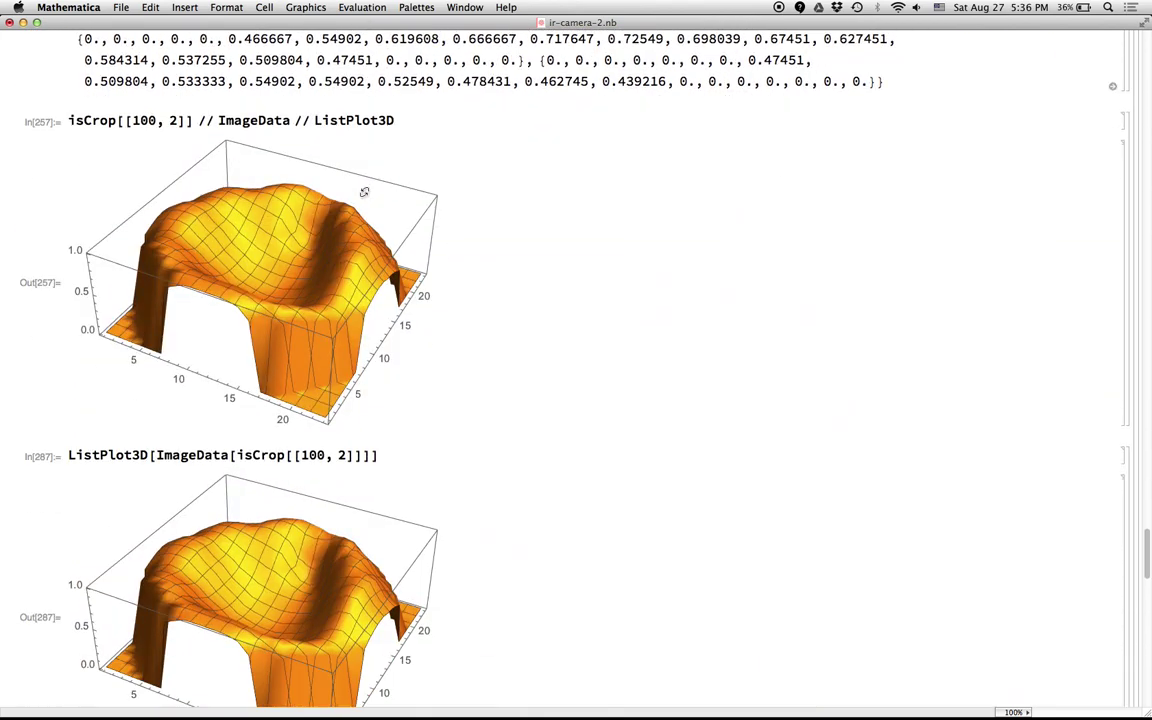
Rotate the frame-100, pan-2 ListPlot3D heat surface in Out[257] to new viewing angles
{"action": "left_click", "coordinate": [250, 120]}
{"action": "left_click", "coordinate": [352, 120]}
{"action": "mouse_move", "coordinate": [265, 265]}
{"action": "left_mouse_down"}
{"action": "mouse_move", "coordinate": [352, 249]}
{"action": "mouse_move", "coordinate": [344, 290]}
{"action": "mouse_move", "coordinate": [231, 296]}
{"action": "mouse_move", "coordinate": [250, 260]}
{"action": "left_mouse_up"}
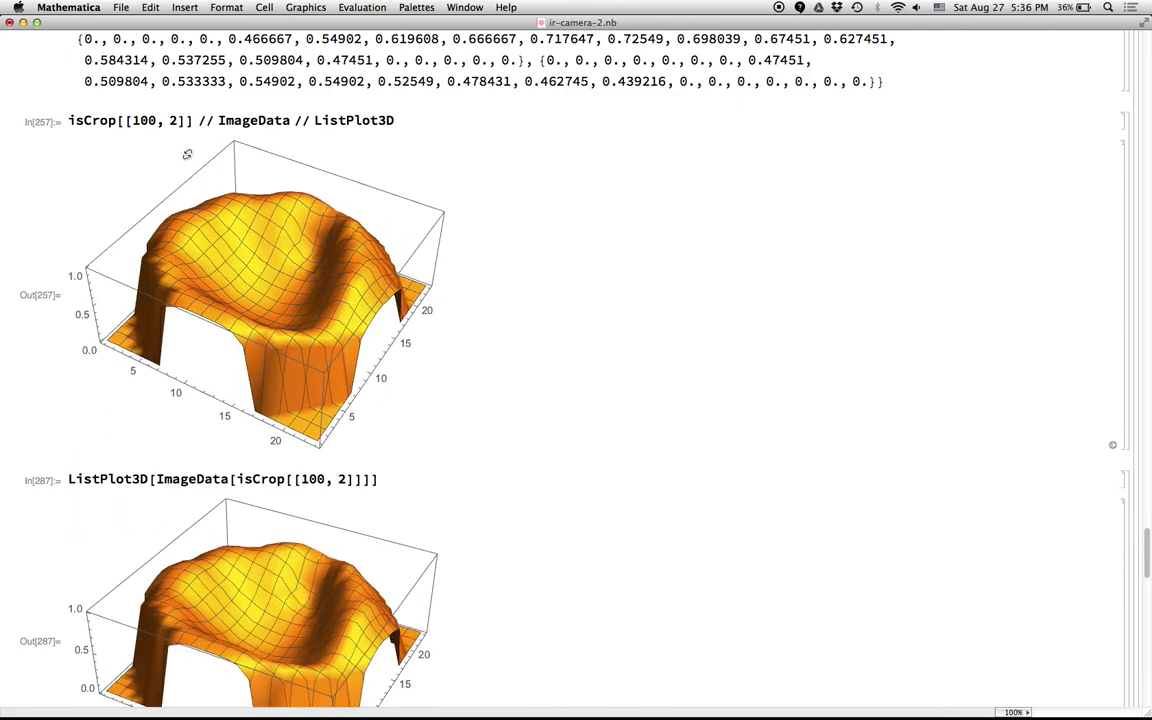
{"action": "double_click", "coordinate": [141, 120]}
{"action": "left_click", "coordinate": [174, 120]}
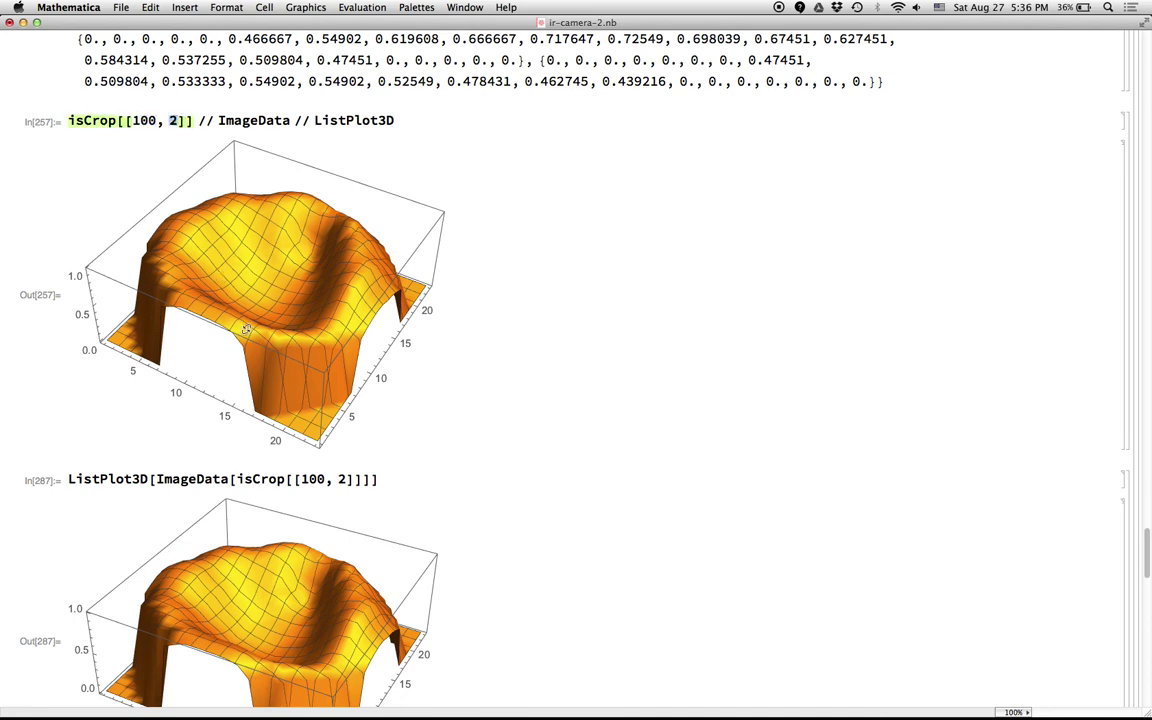
{"action": "mouse_move", "coordinate": [221, 295]}
{"action": "left_mouse_down"}
{"action": "mouse_move", "coordinate": [234, 290]}
{"action": "mouse_move", "coordinate": [249, 321]}
{"action": "mouse_move", "coordinate": [229, 296]}
{"action": "left_mouse_up"}
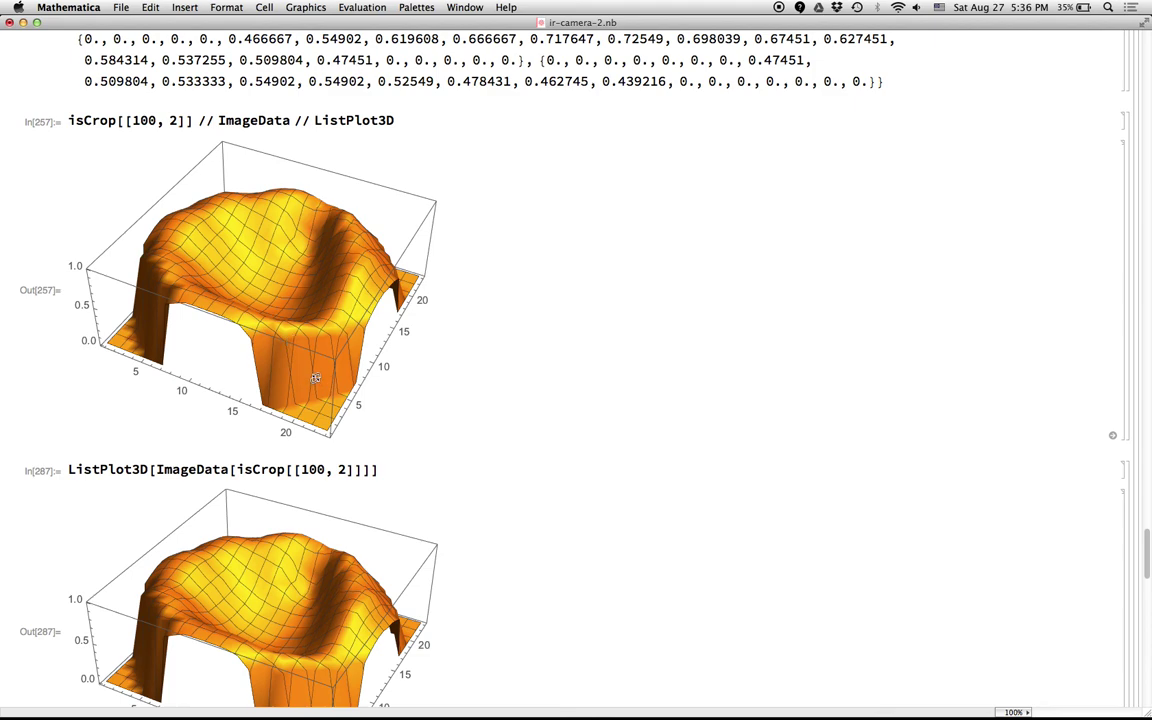
{"action": "left_click_drag", "start_coordinate": [285, 345], "coordinate": [389, 377]}
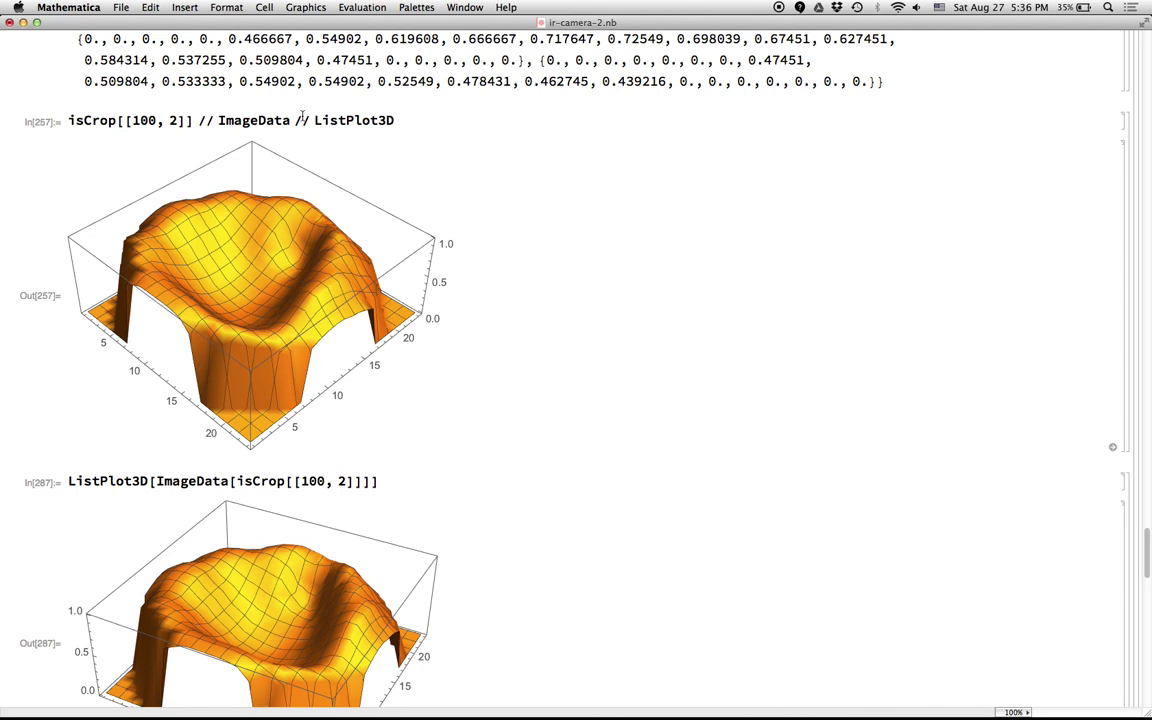
{"action": "left_click_drag", "start_coordinate": [296, 121], "coordinate": [311, 121]}
{"action": "left_click", "coordinate": [211, 106]}
Inspect the equivalent bracketed ListPlot3D input and scroll down to the Manipulate cell In[258]
{"action": "scroll", "coordinate": [106, 482], "scroll_direction": "down", "scroll_amount": 2}
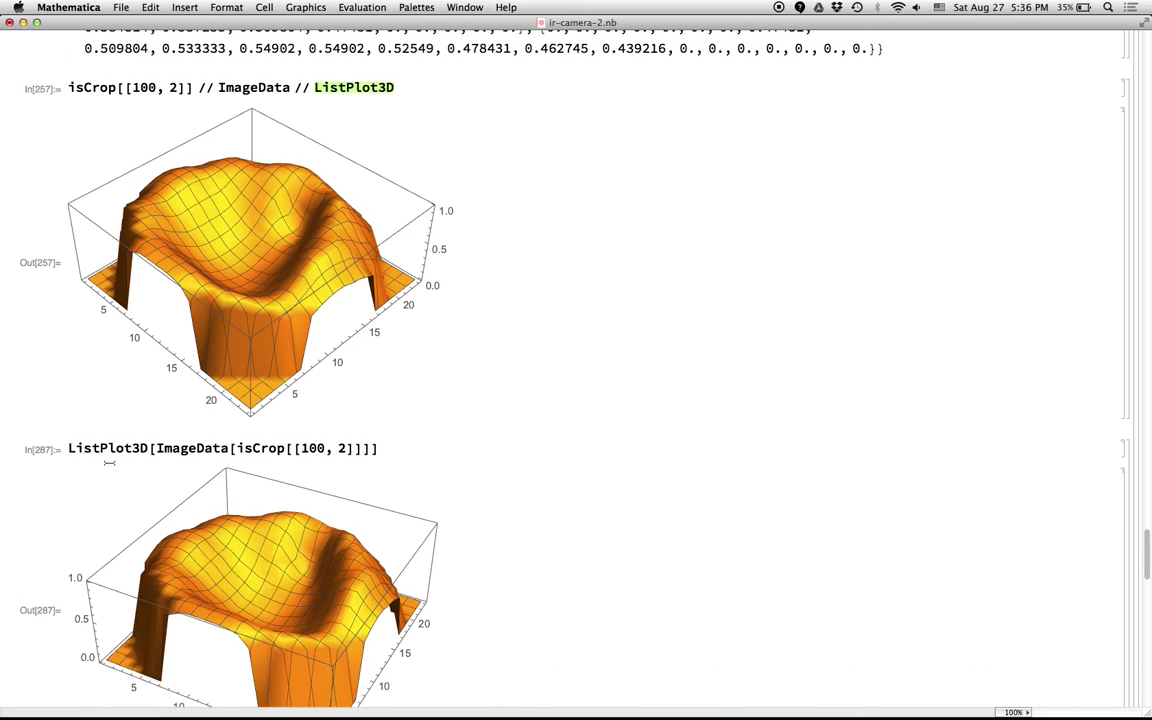
{"action": "left_click", "coordinate": [256, 448]}
{"action": "left_click", "coordinate": [187, 449]}
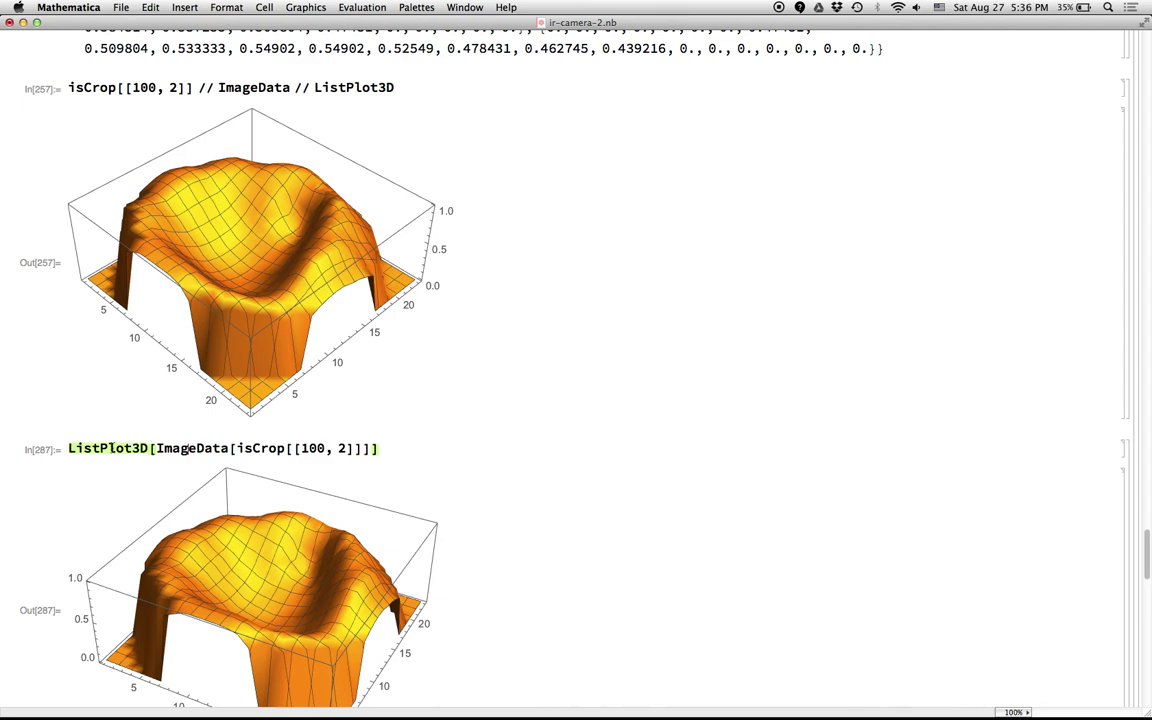
{"action": "left_click", "coordinate": [388, 448]}
{"action": "scroll", "coordinate": [433, 500], "scroll_direction": "down", "scroll_amount": 10}
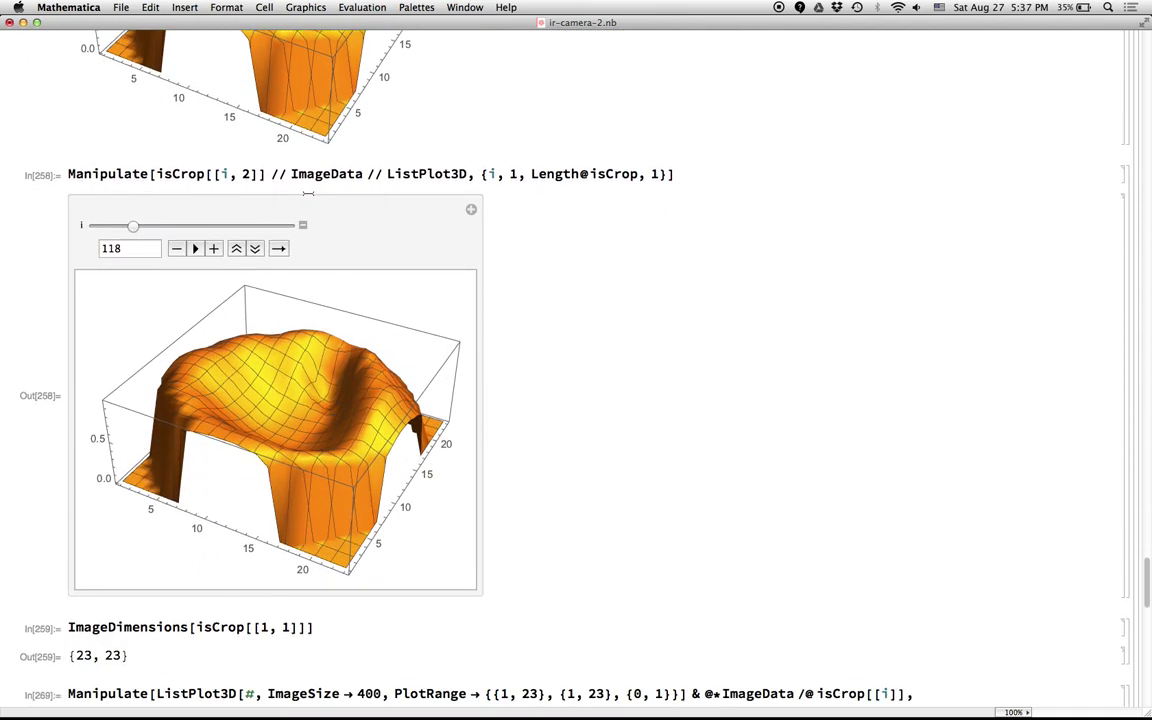
Play the single-pan surface animation, pause it at frame 440, and return it to frame 1
{"action": "left_click_drag", "start_coordinate": [133, 225], "coordinate": [95, 225]}
{"action": "left_click", "coordinate": [195, 248]}
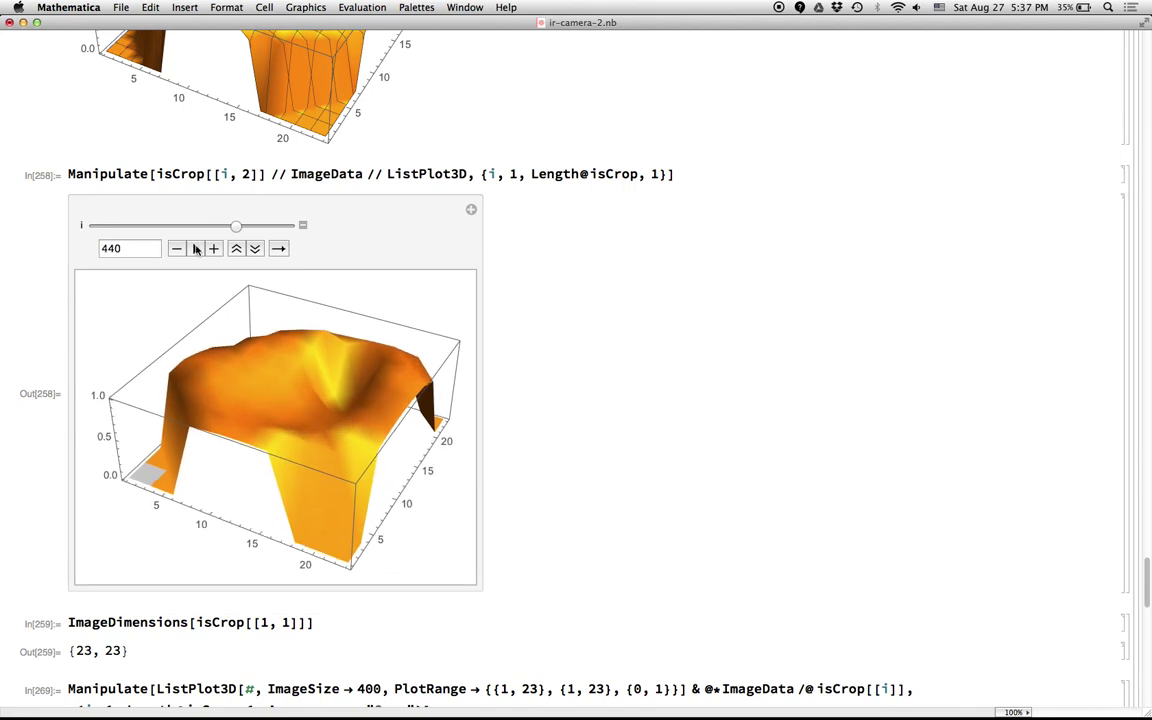
{"action": "left_click", "coordinate": [196, 248]}
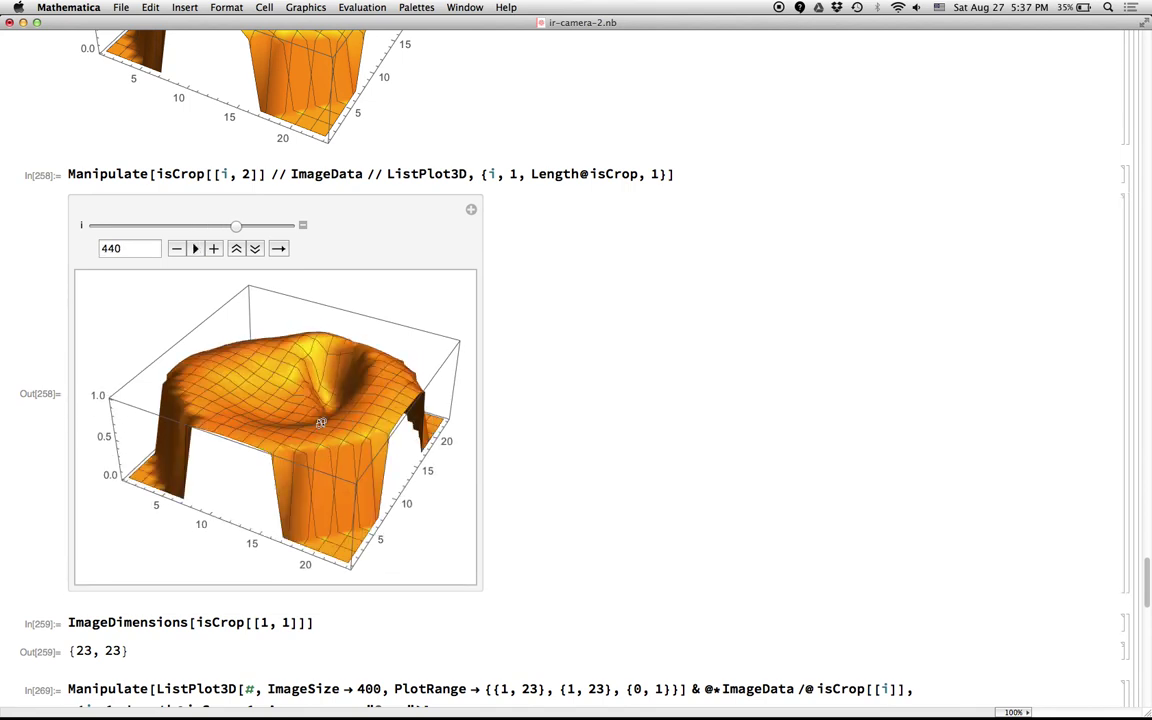
{"action": "left_click", "coordinate": [144, 226]}
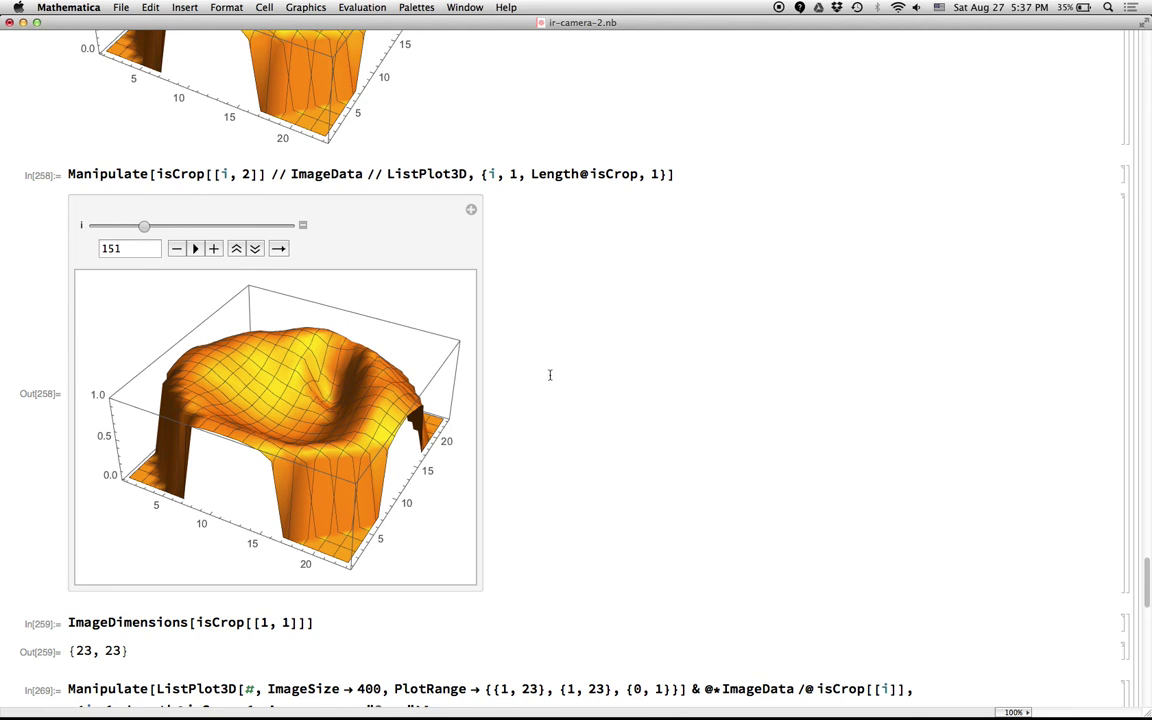
{"action": "left_click", "coordinate": [93, 225]}
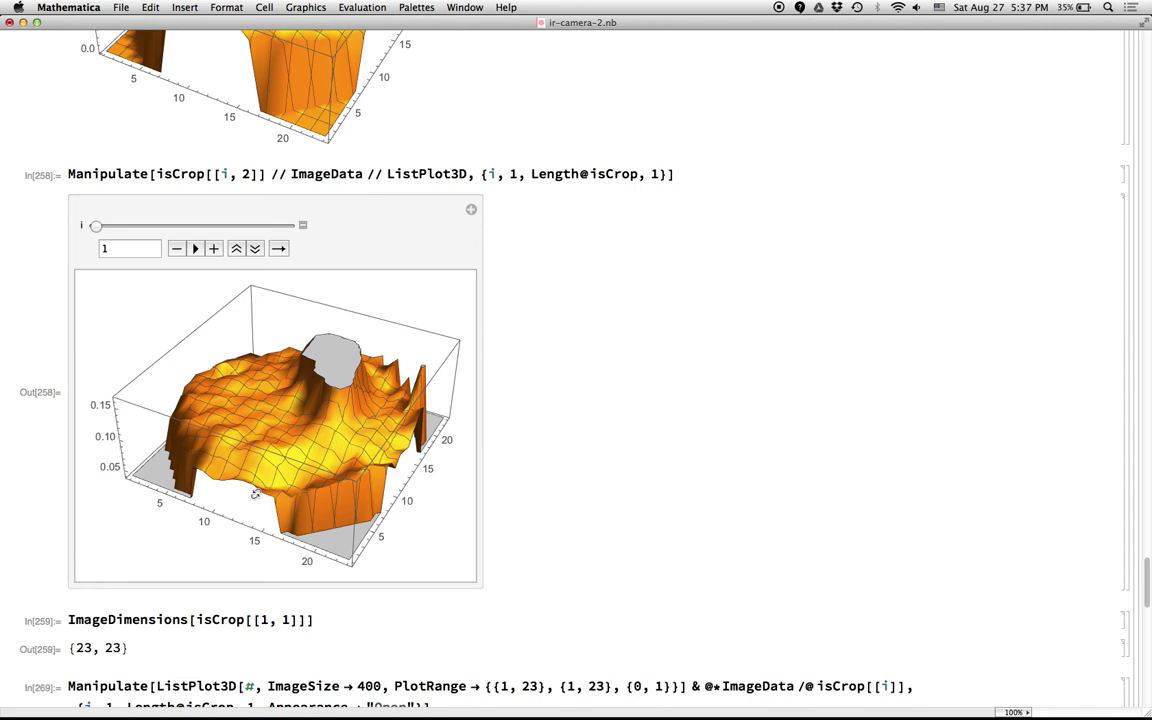
Highlight ListPlot3D in the animation input and scroll toward the two-pan version In[269]
{"action": "double_click", "coordinate": [419, 173]}
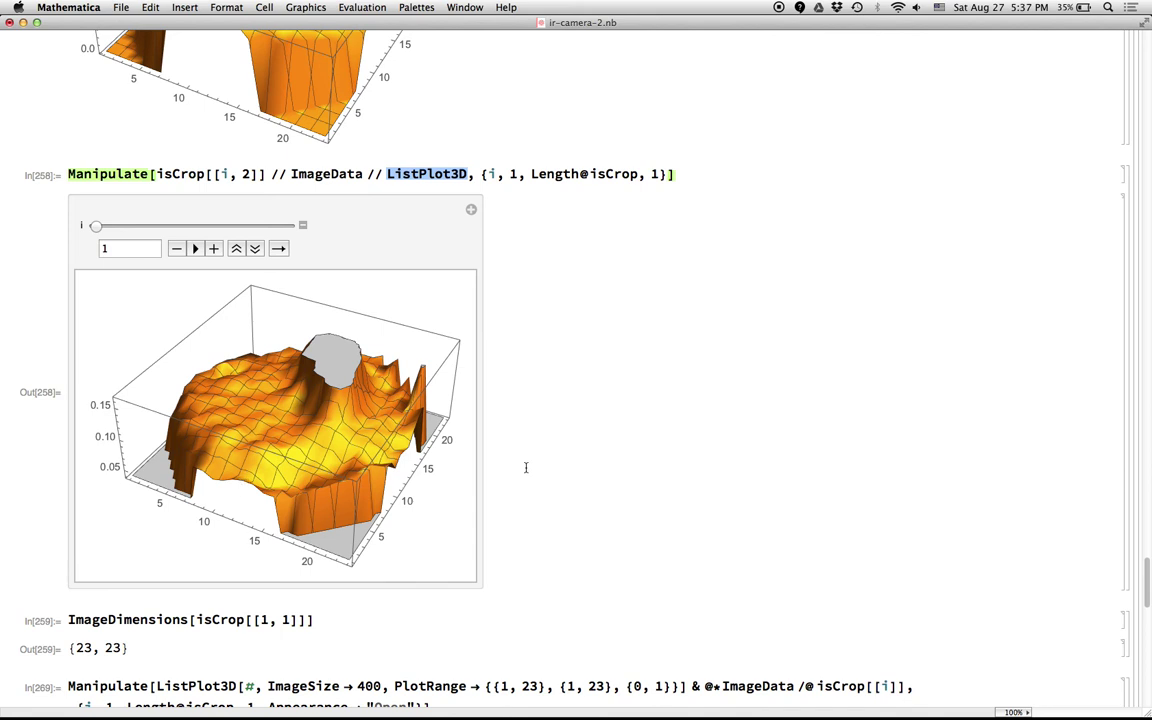
{"action": "scroll", "coordinate": [525, 468], "scroll_direction": "down", "scroll_amount": 5}
{"action": "scroll", "coordinate": [525, 470], "scroll_direction": "up", "scroll_amount": 5}
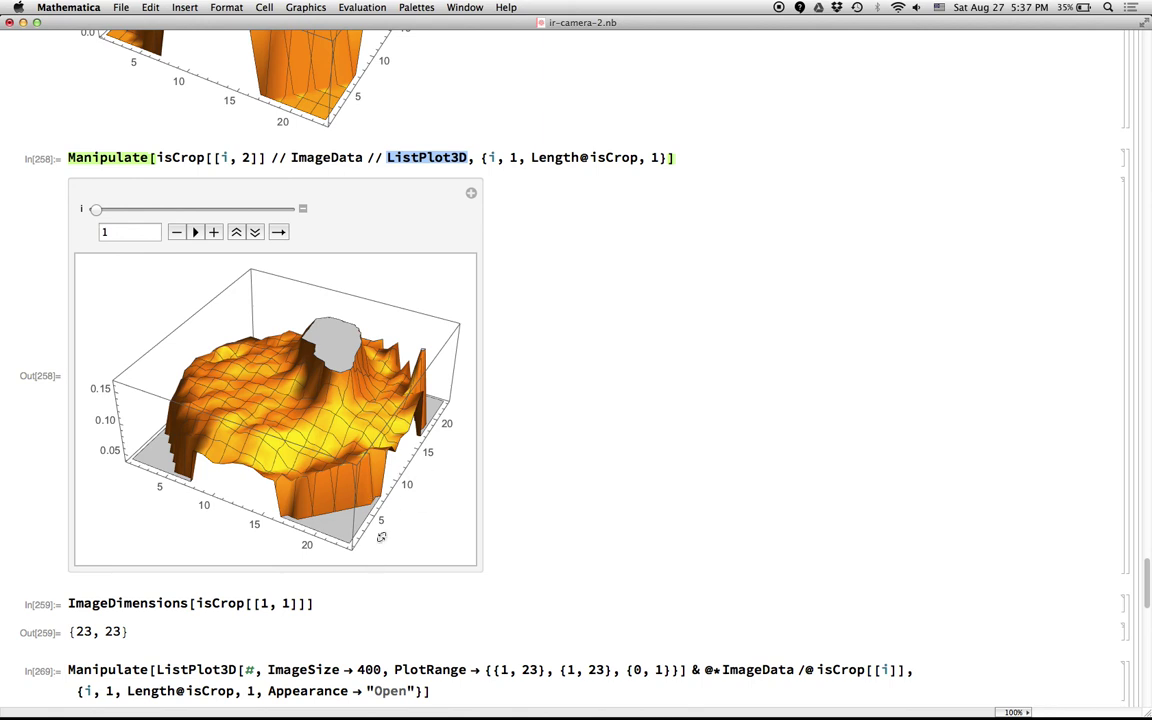
Point out the fixed 0–1 PlotRange setting in the two-pan ListPlot3D input In[269]
{"action": "scroll", "coordinate": [369, 576], "scroll_direction": "down", "scroll_amount": 5}
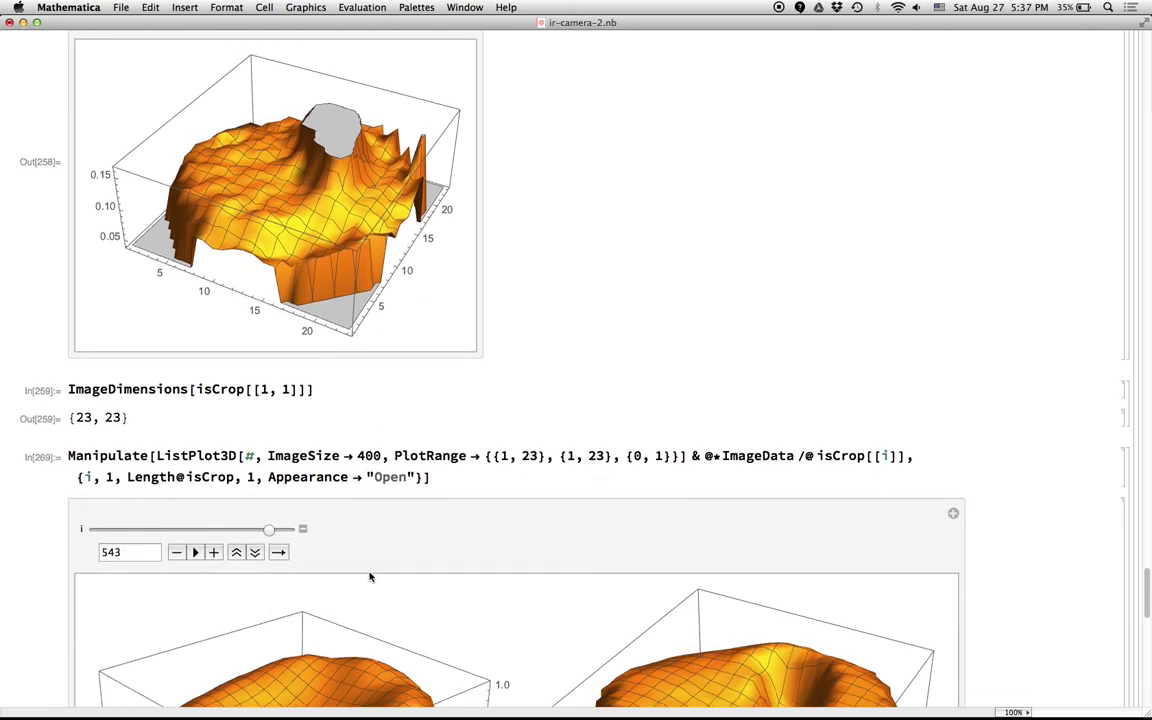
{"action": "scroll", "coordinate": [369, 576], "scroll_direction": "down", "scroll_amount": 2}
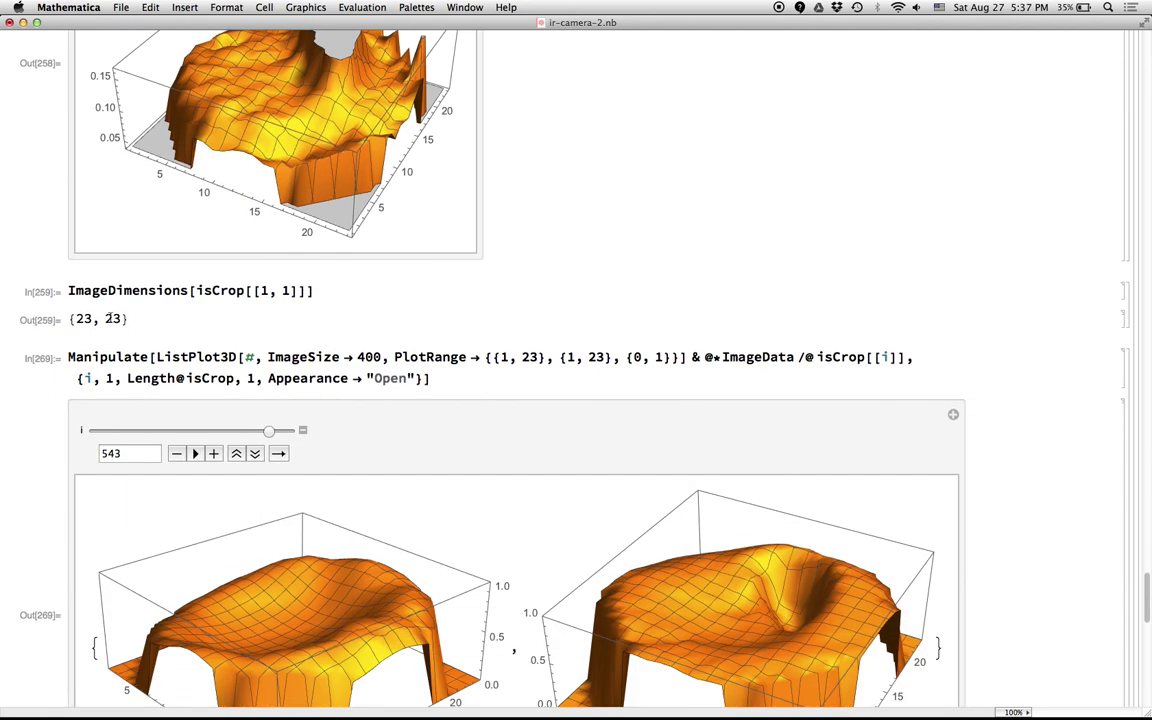
{"action": "double_click", "coordinate": [460, 356]}
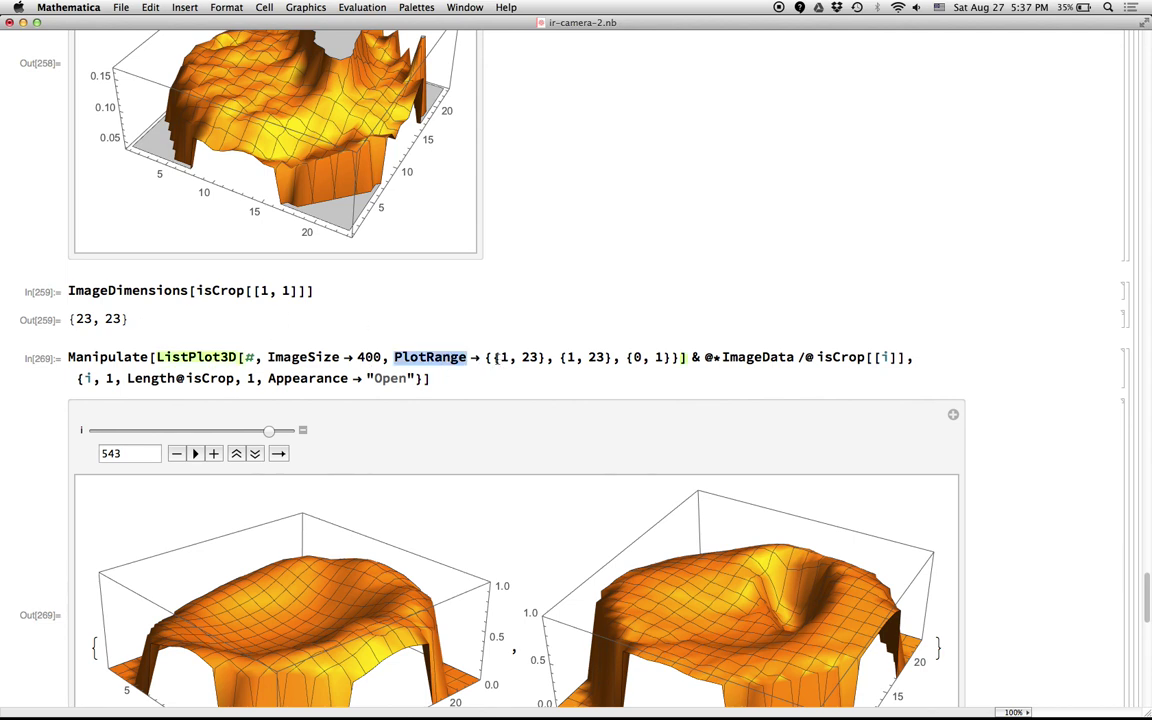
{"action": "left_click_drag", "start_coordinate": [498, 358], "coordinate": [670, 358]}
{"action": "left_click", "coordinate": [671, 358]}
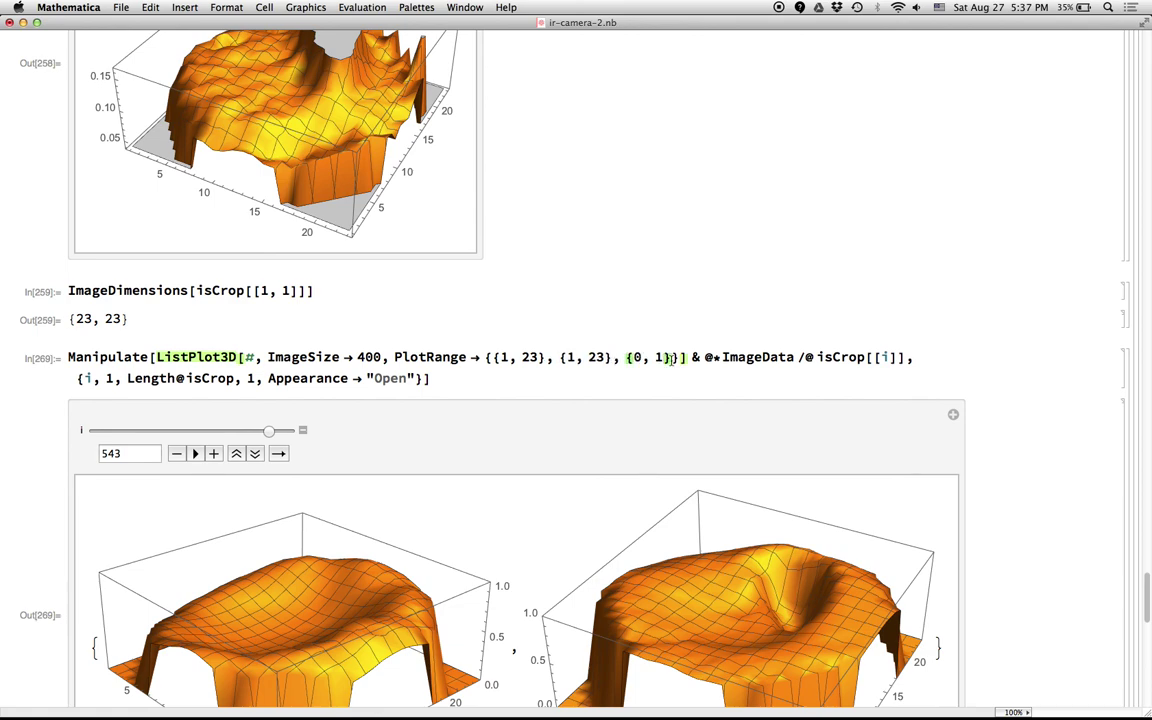
{"action": "scroll", "coordinate": [671, 358], "scroll_direction": "down", "scroll_amount": 5}
{"action": "scroll", "coordinate": [620, 340], "scroll_direction": "up", "scroll_amount": 1}
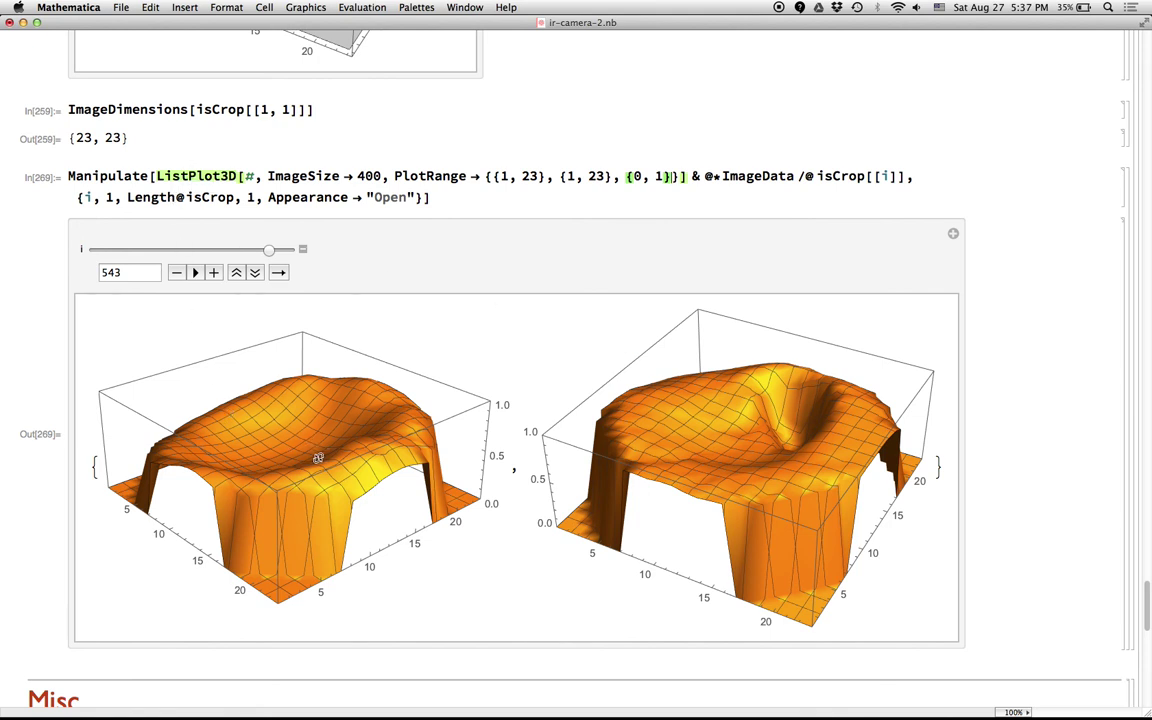
Play the two-pan animation from frame 1, scrub frames 37–122, then resume and pause at 430
{"action": "left_click_drag", "start_coordinate": [115, 249], "coordinate": [92, 250]}
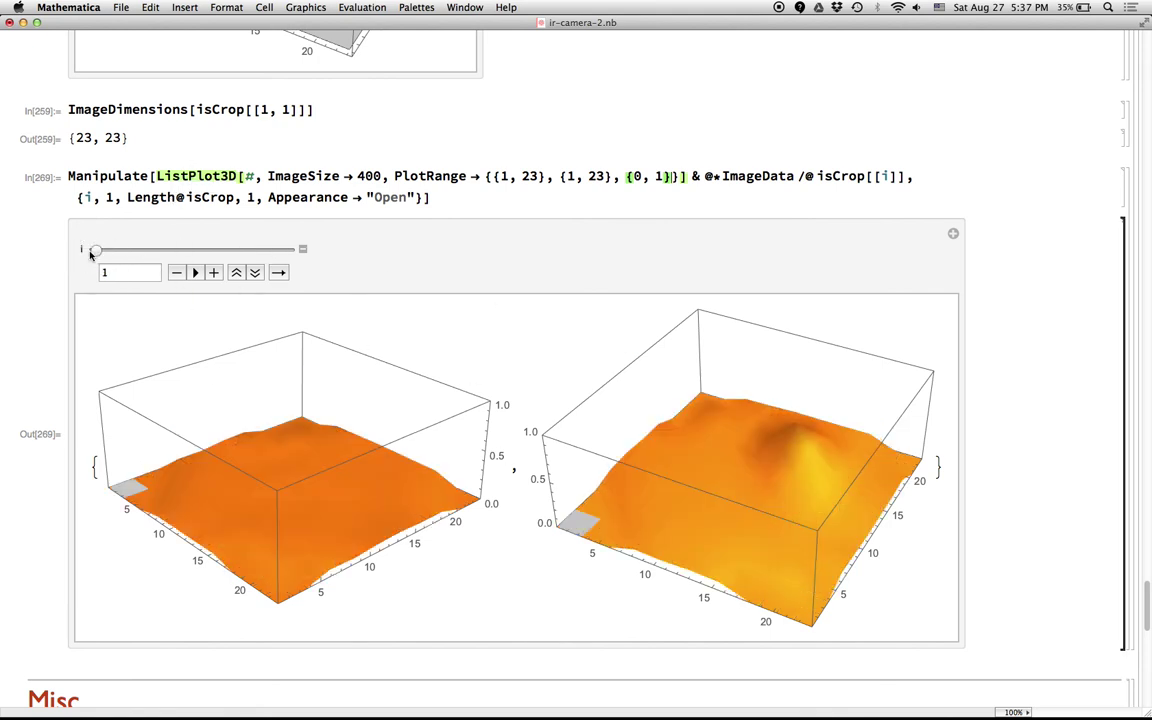
{"action": "left_click", "coordinate": [196, 273]}
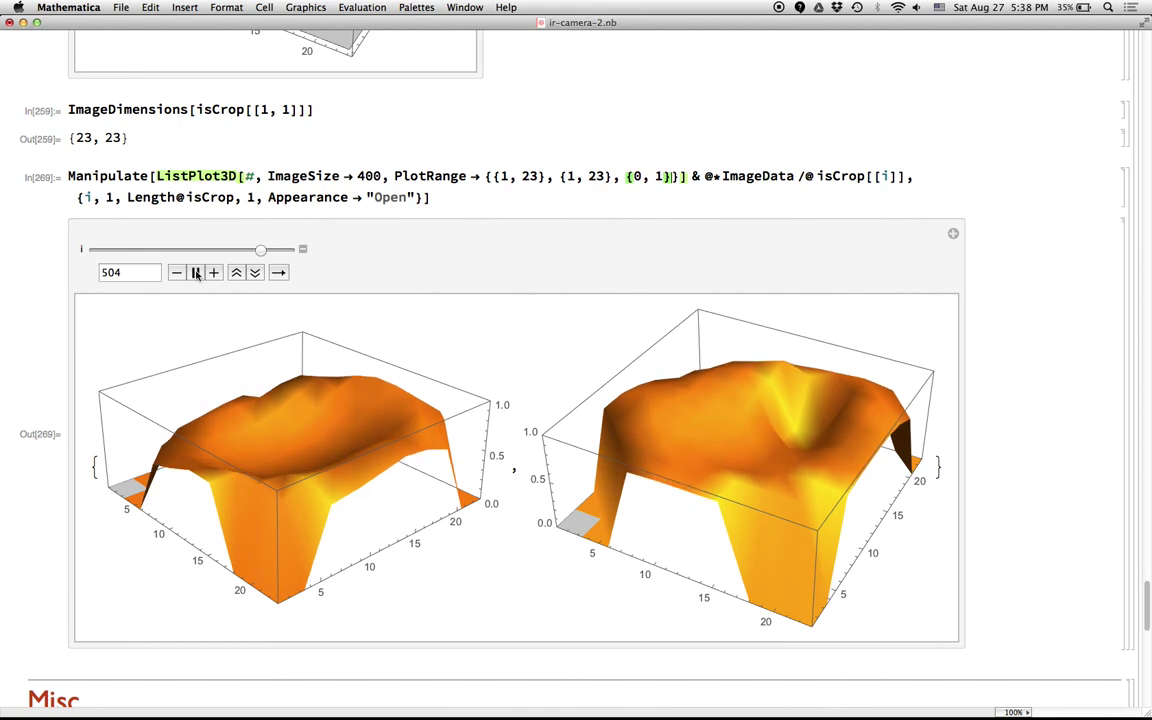
{"action": "left_click", "coordinate": [128, 252]}
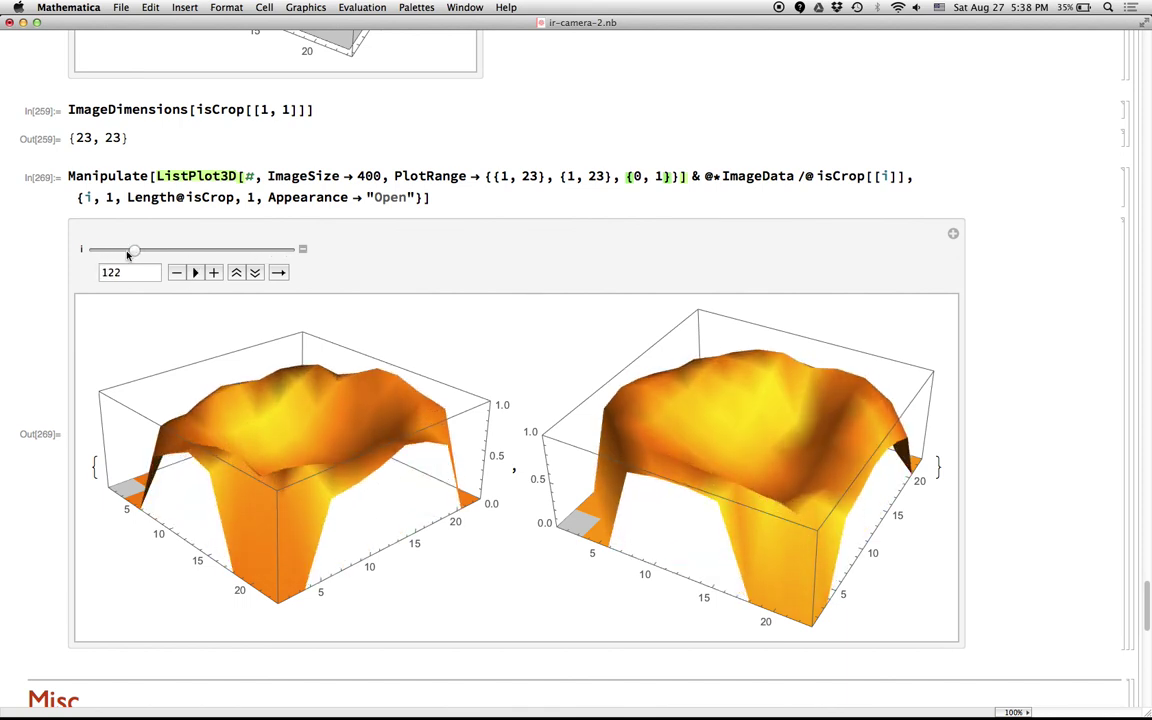
{"action": "left_click_drag", "start_coordinate": [128, 254], "coordinate": [116, 253]}
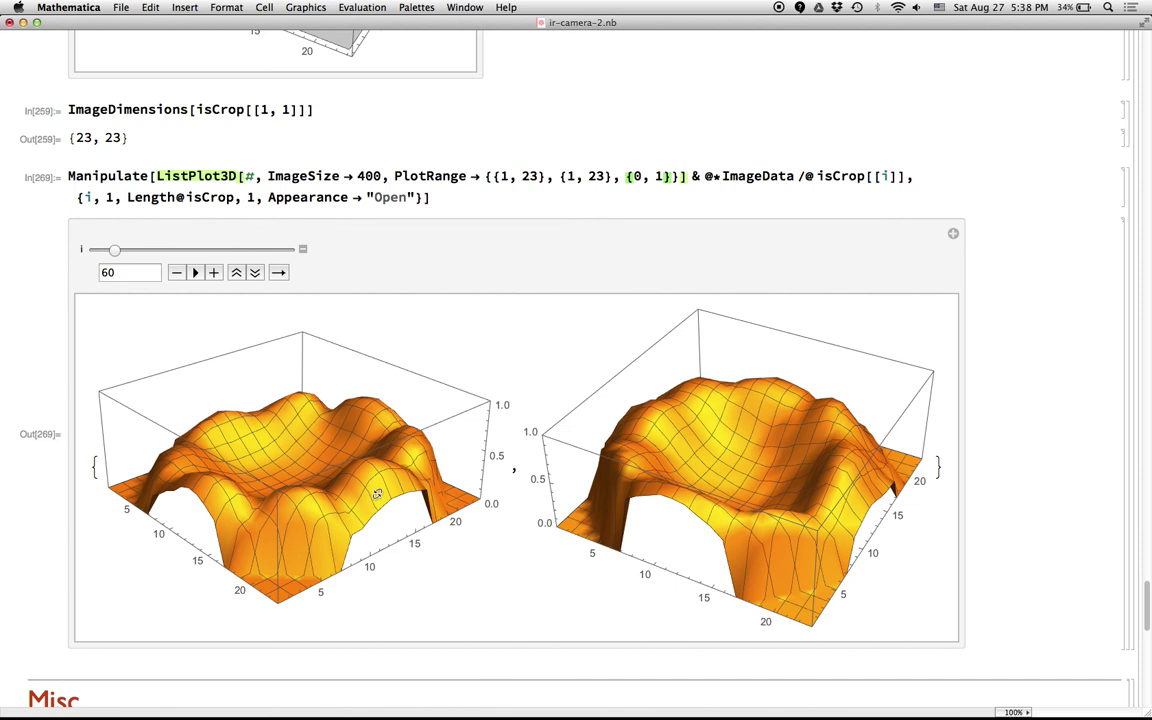
{"action": "left_click_drag", "start_coordinate": [114, 249], "coordinate": [150, 251]}
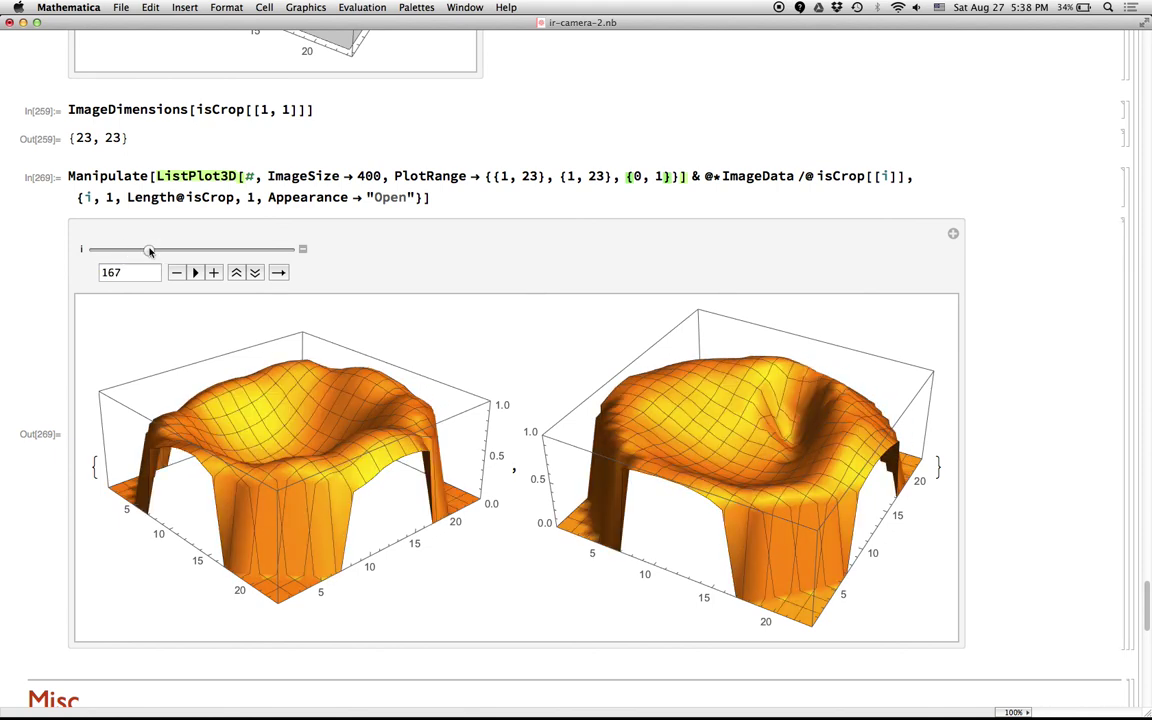
{"action": "left_click", "coordinate": [108, 249]}
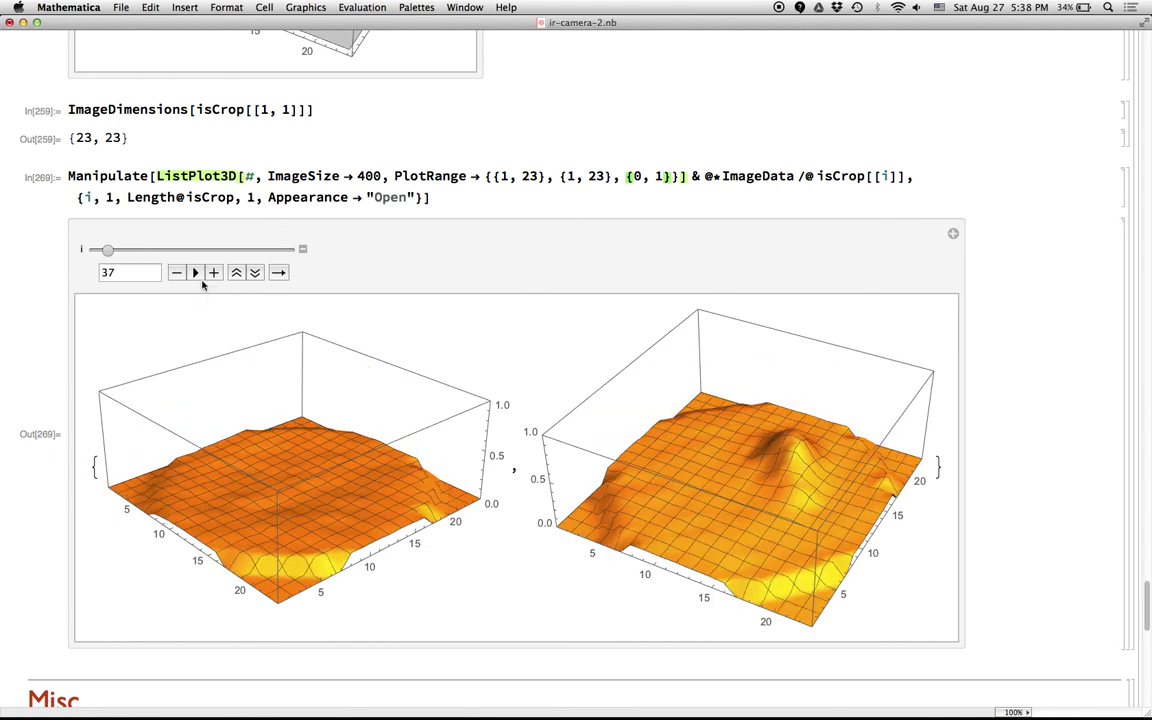
{"action": "left_click", "coordinate": [197, 276]}
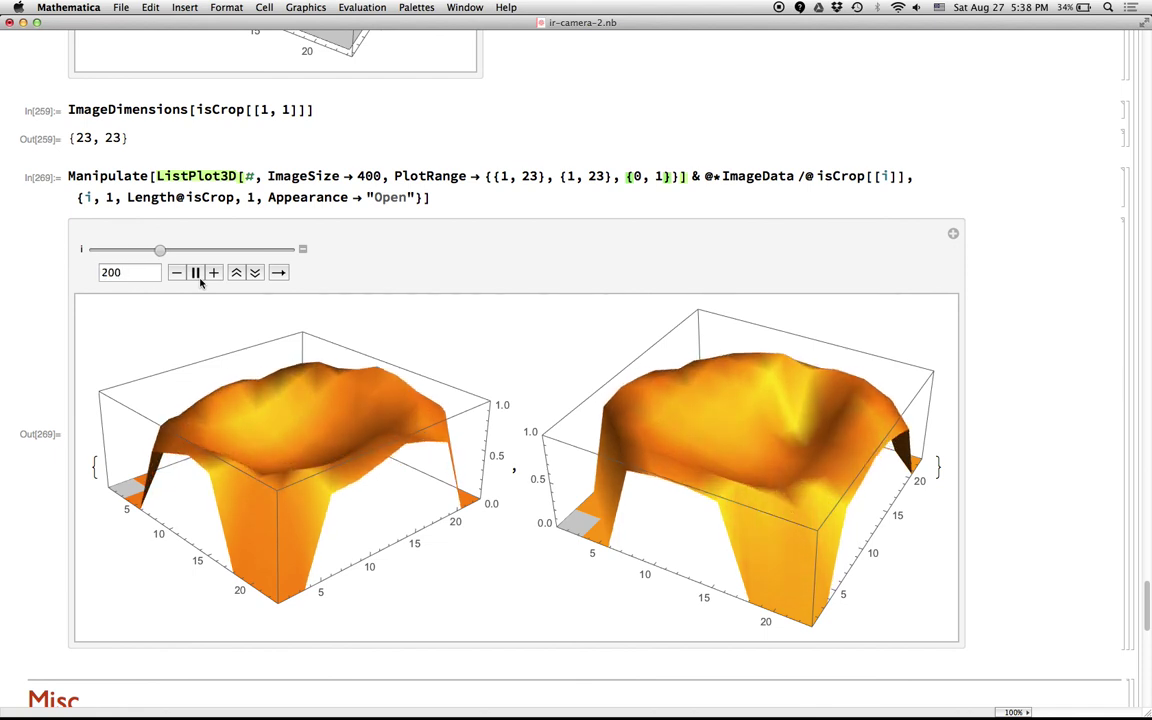
{"action": "left_click", "coordinate": [197, 275]}
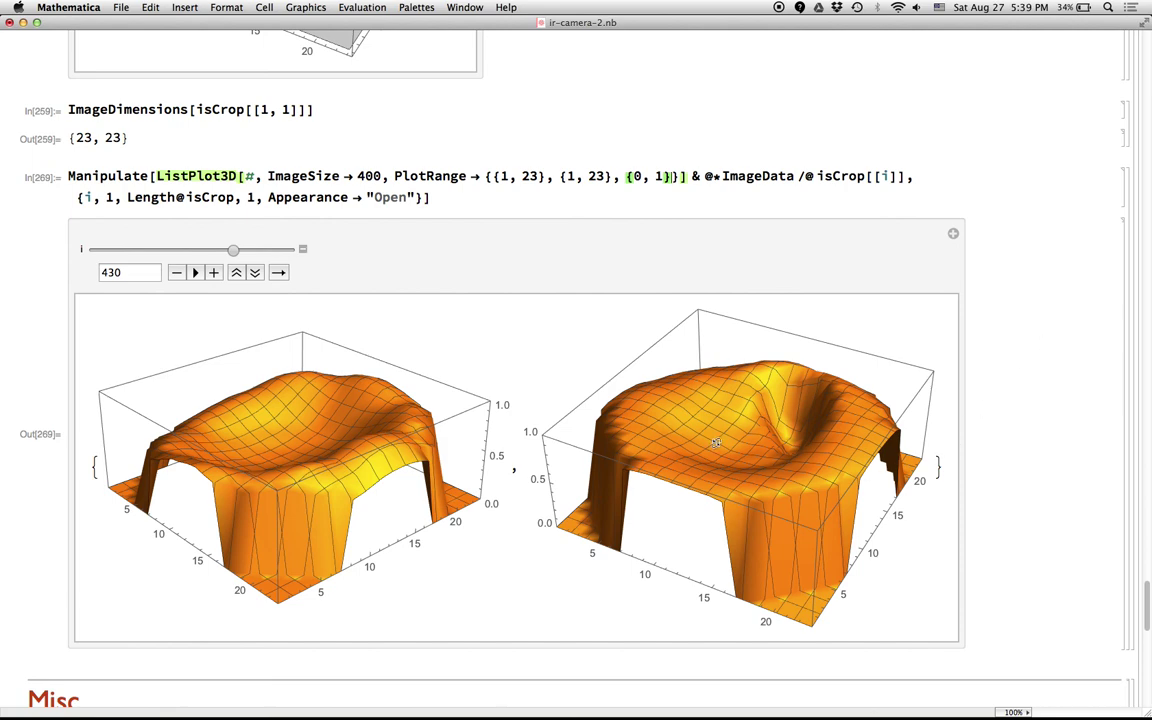
Tilt both frame-430 pan heat surfaces to steep and gentler views exposing the right ring's hollow
{"action": "left_click_drag", "start_coordinate": [748, 396], "coordinate": [796, 484]}
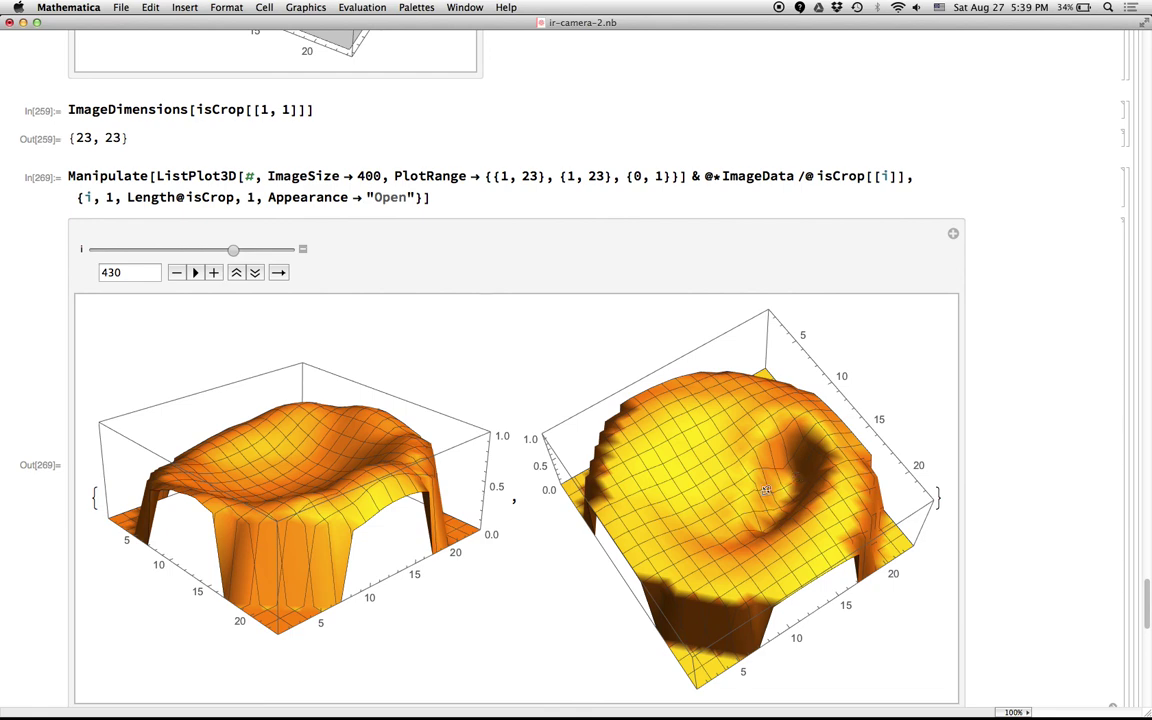
{"action": "left_click_drag", "start_coordinate": [728, 527], "coordinate": [723, 447]}
{"action": "left_click_drag", "start_coordinate": [636, 413], "coordinate": [614, 403]}
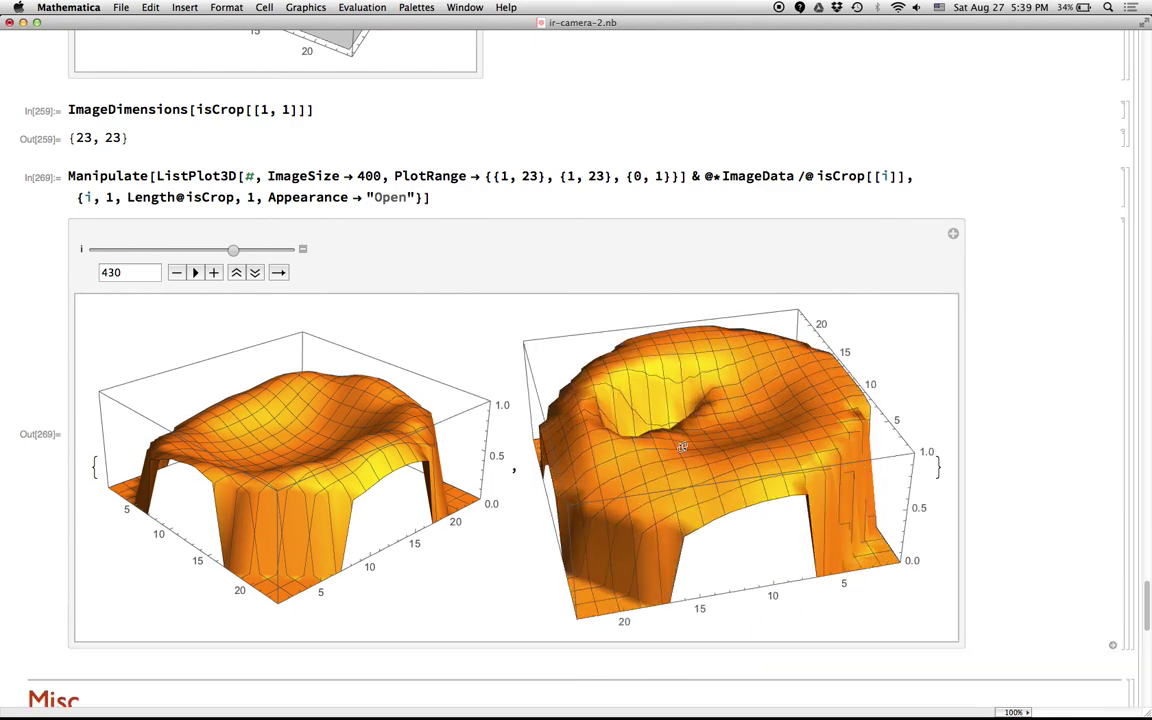
{"action": "mouse_move", "coordinate": [283, 442]}
{"action": "left_mouse_down"}
{"action": "mouse_move", "coordinate": [322, 455]}
{"action": "mouse_move", "coordinate": [271, 458]}
{"action": "left_mouse_up"}
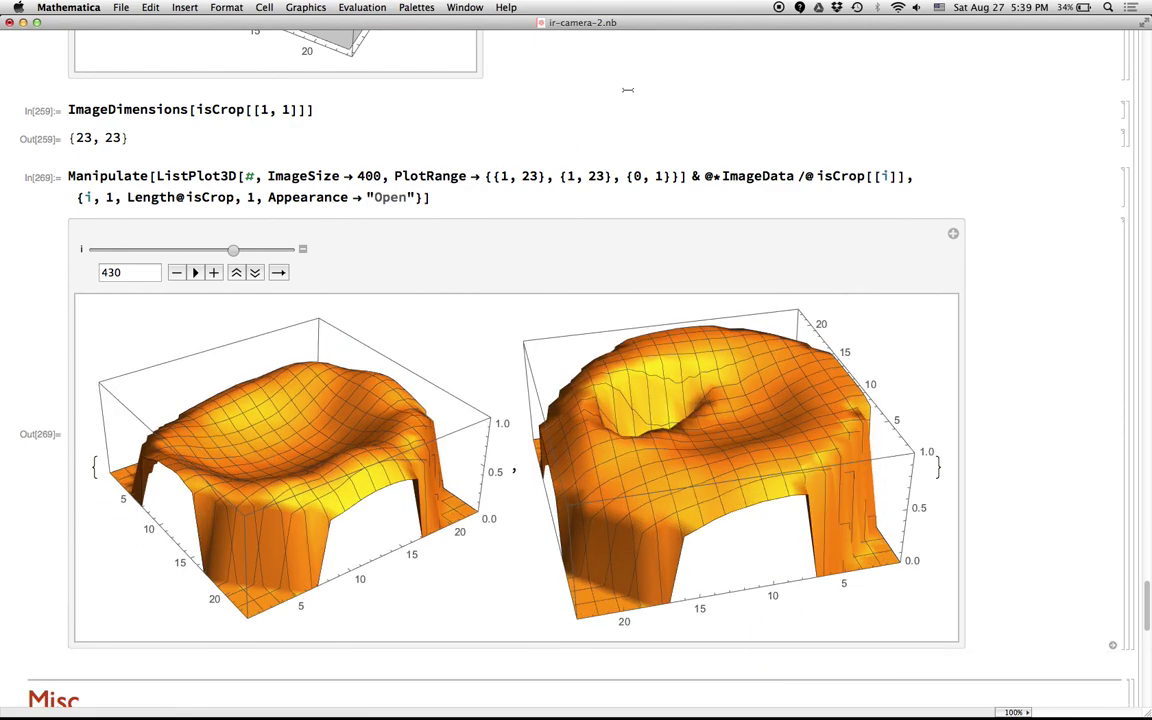